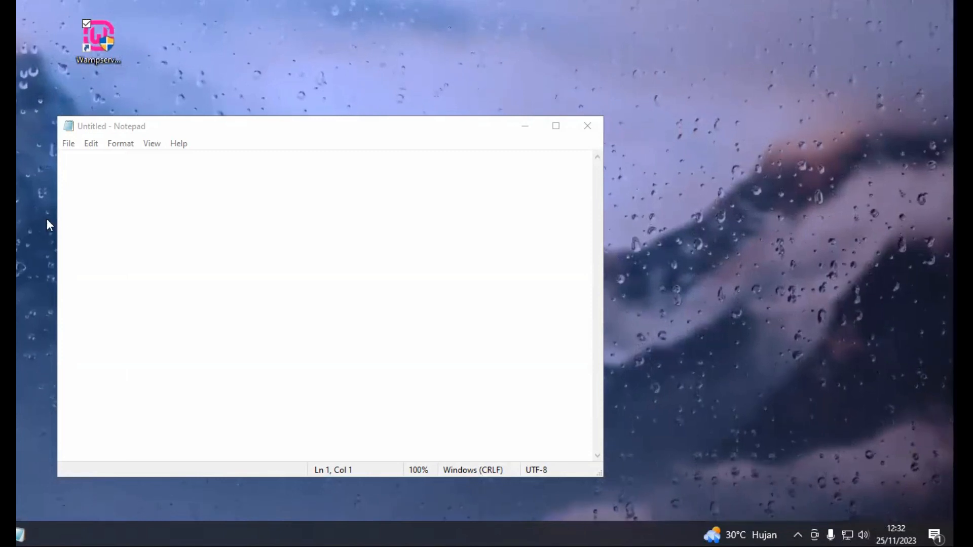
Activate the empty text area of the blank untitled Notepad note for typing
click(122, 182)
Write CMS on the first line of the note
text(CMS)
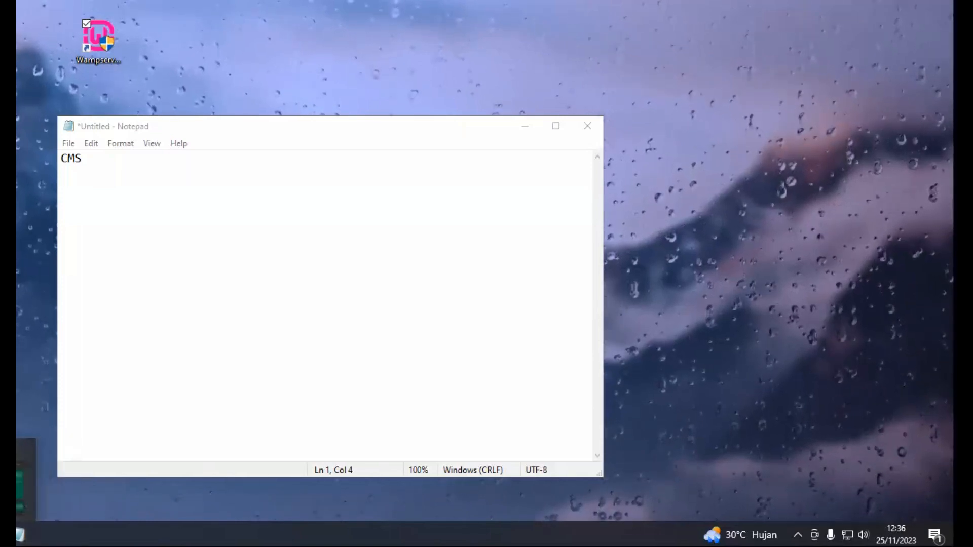
Bring up the PrestaShop 1.7 PHP requirements image from the taskbar
click(8, 535)
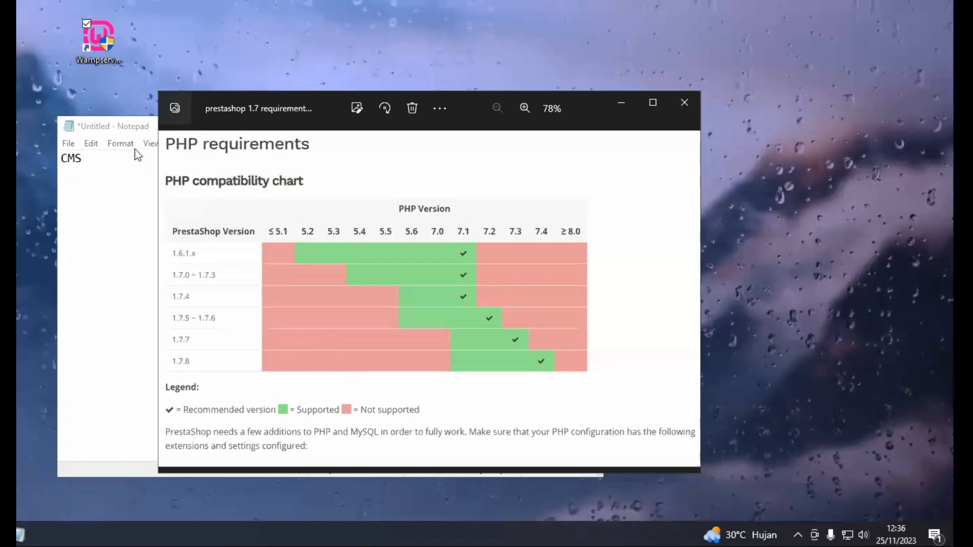
Minimize Notepad and advance Photos to the PrestaShop 8.0–8.1 PHP compatibility chart
click(133, 125)
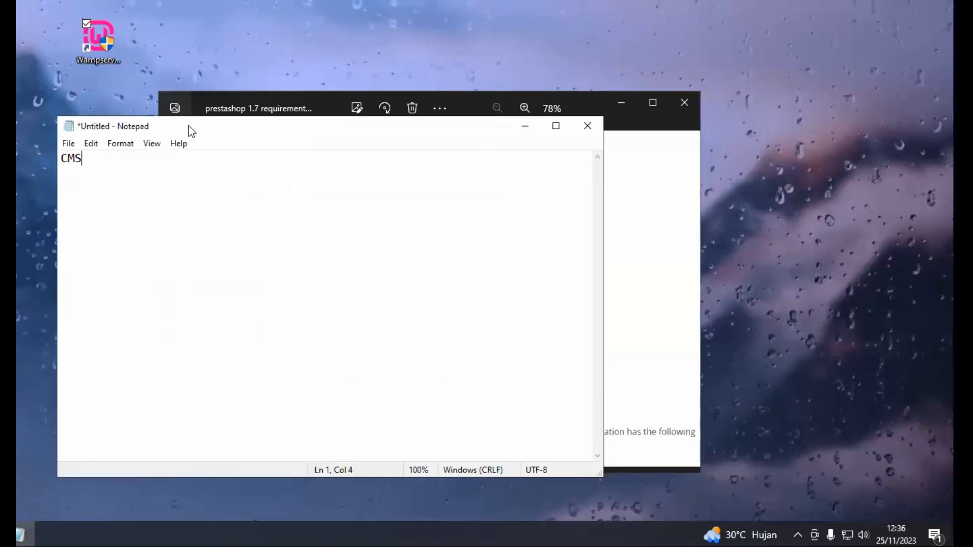
click(530, 129)
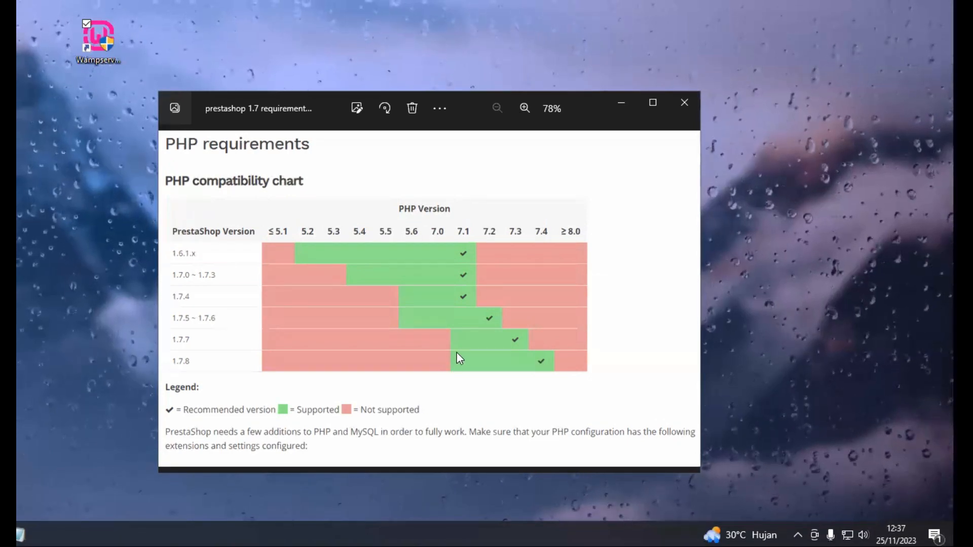
click(482, 293)
key(Right)
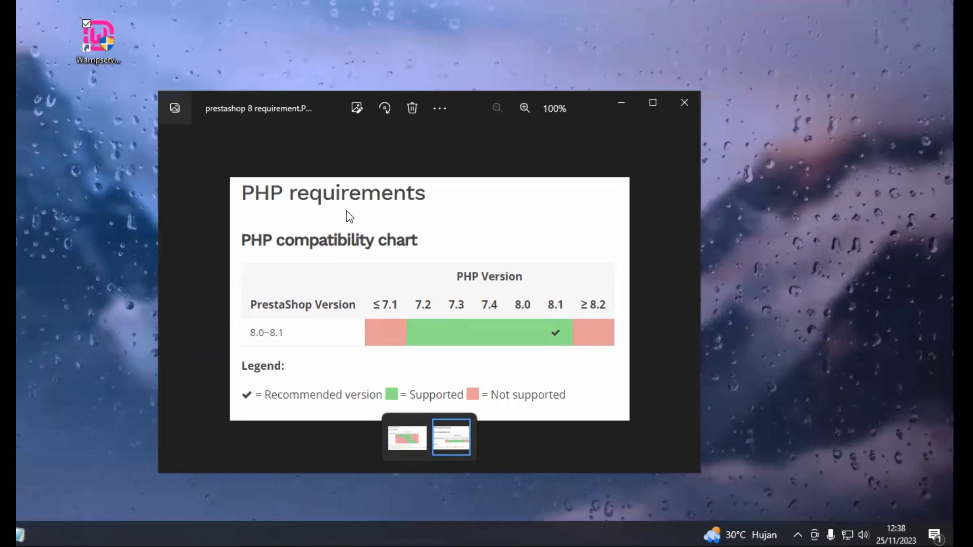
Flip between the PrestaShop 1.7 and 8 charts, ending on 1.7, then close Photos
key(Left)
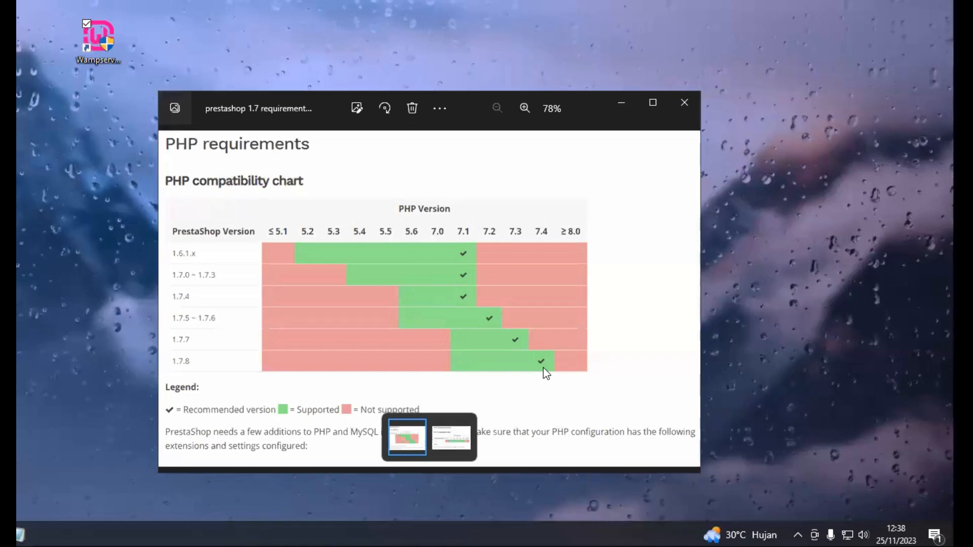
key(Right)
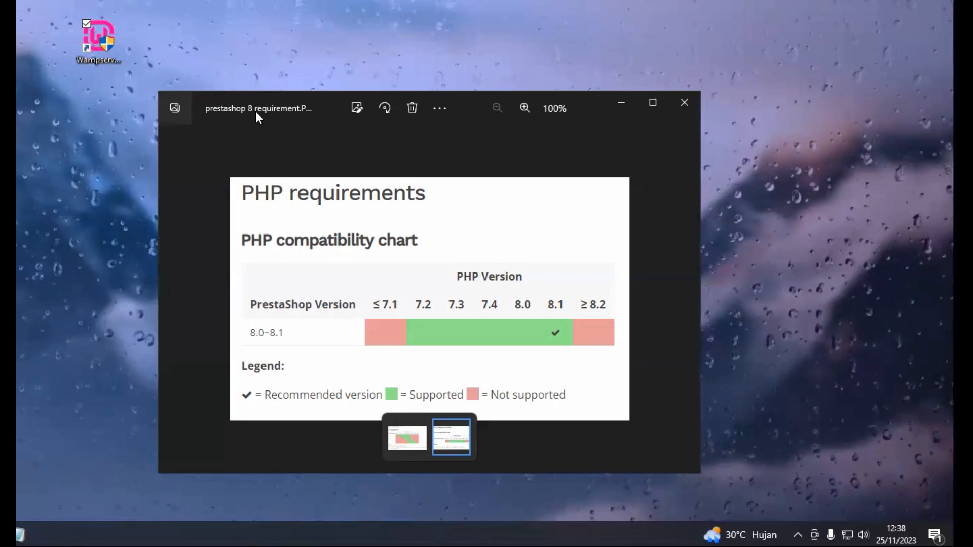
click(402, 441)
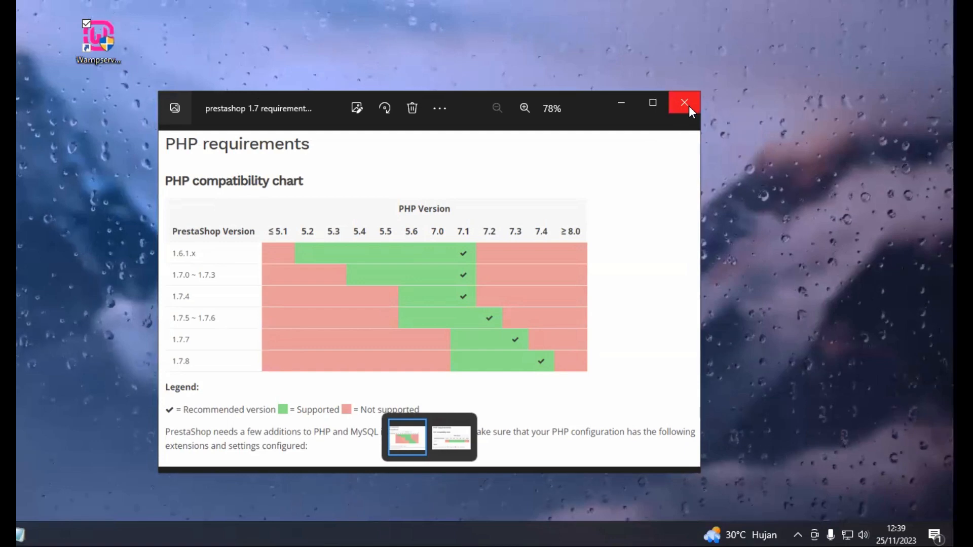
click(621, 103)
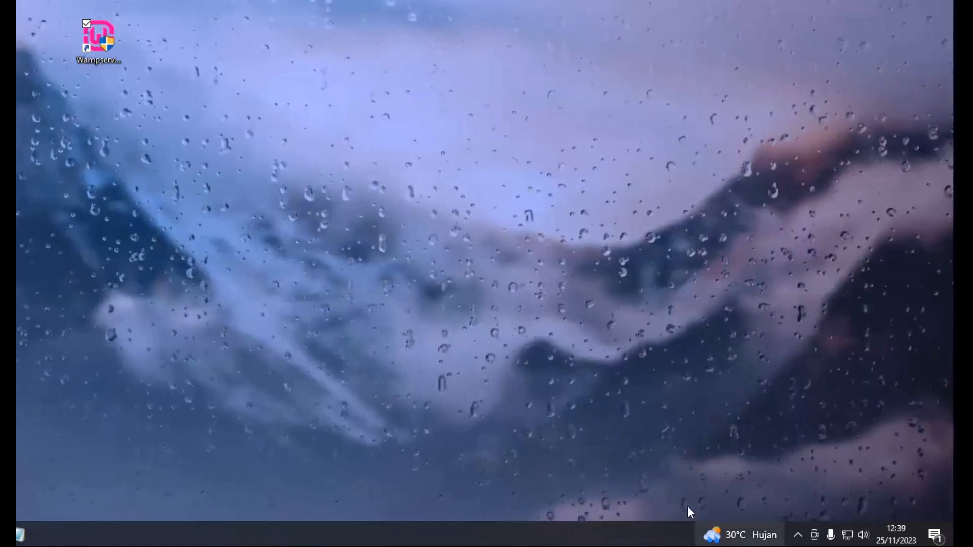
Select the Wampserver desktop shortcut and expand the taskbar's hidden tray icons
click(101, 46)
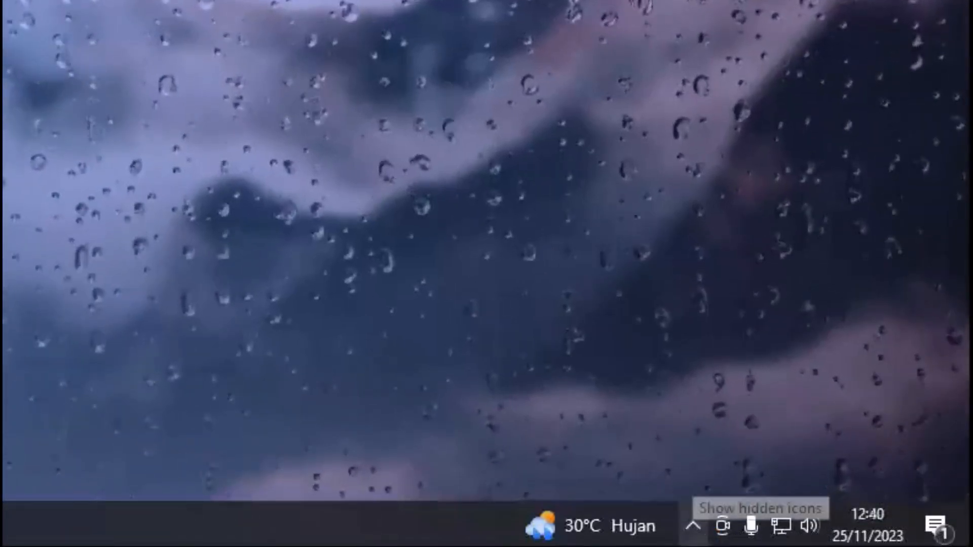
click(694, 527)
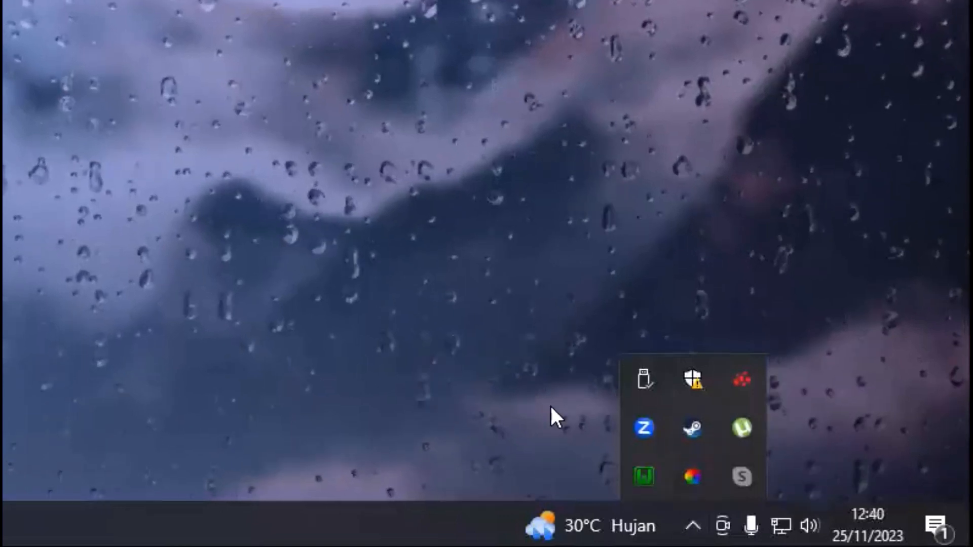
Show WampServer's PHP Version list: 7.4.33 active, alongside 8.0.26, 8.1.13 and 8.2.0
click(644, 474)
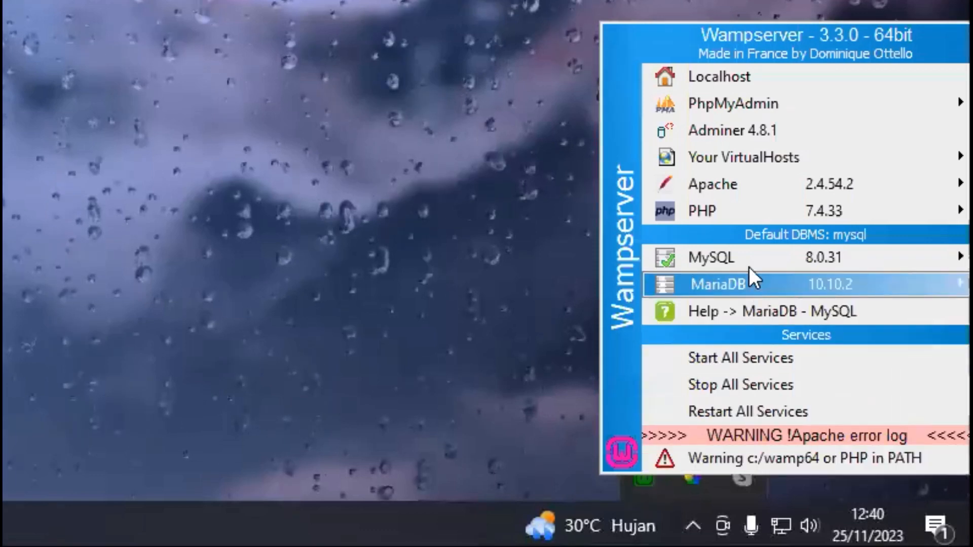
mouse_move(739, 214)
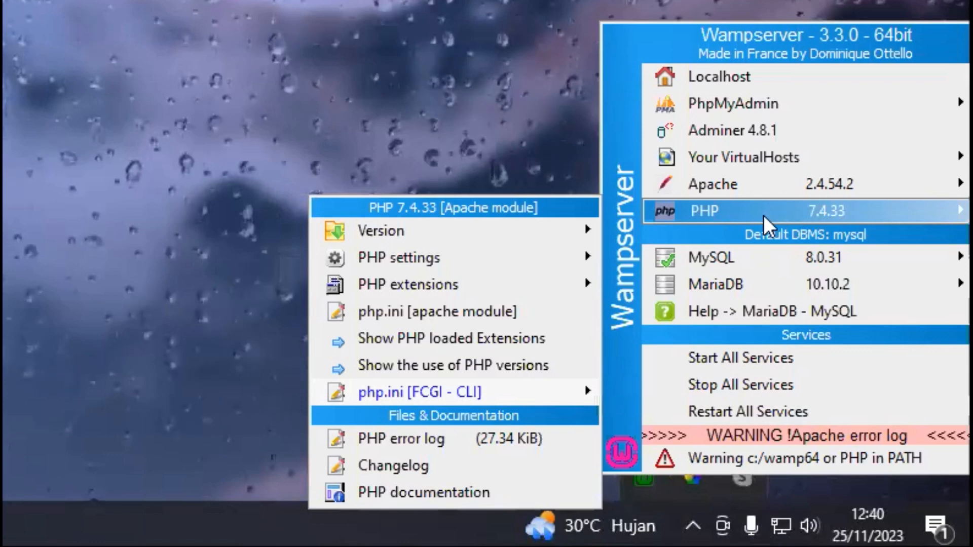
mouse_move(537, 231)
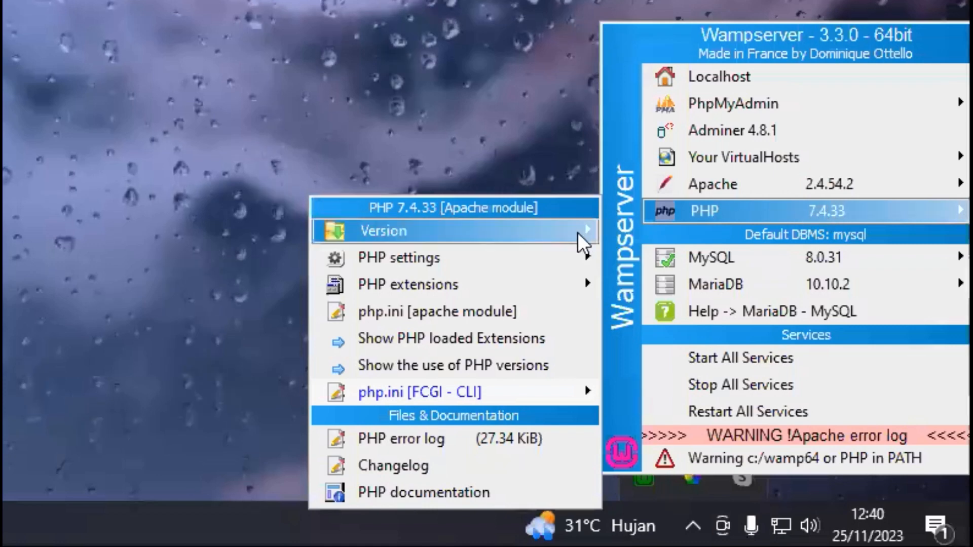
mouse_move(570, 232)
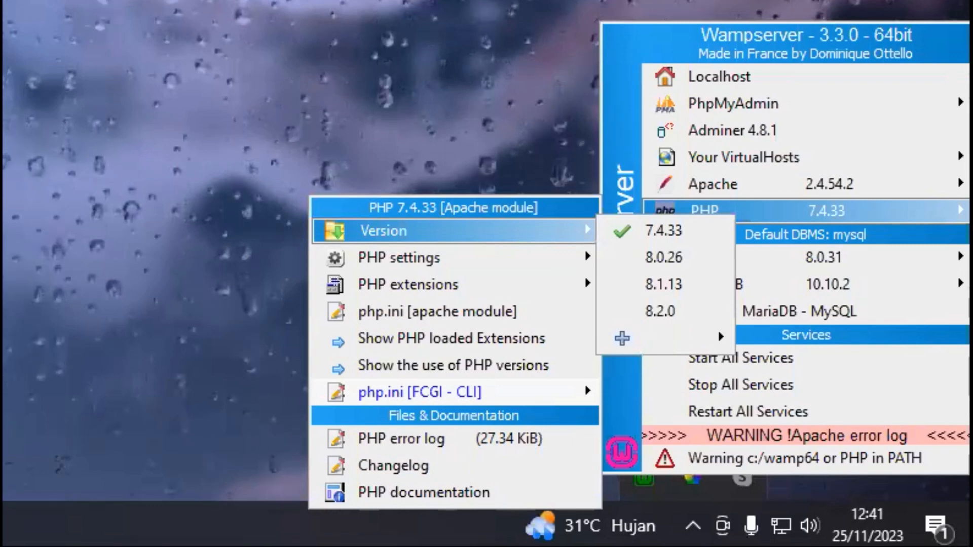
Close the WampServer menus and load localhost in a new Firefox tab
click(389, 14)
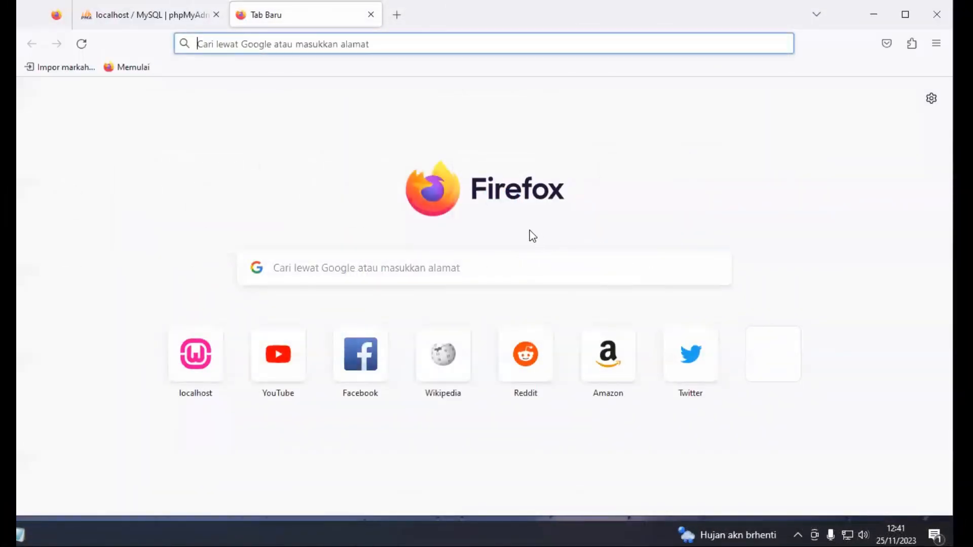
click(378, 41)
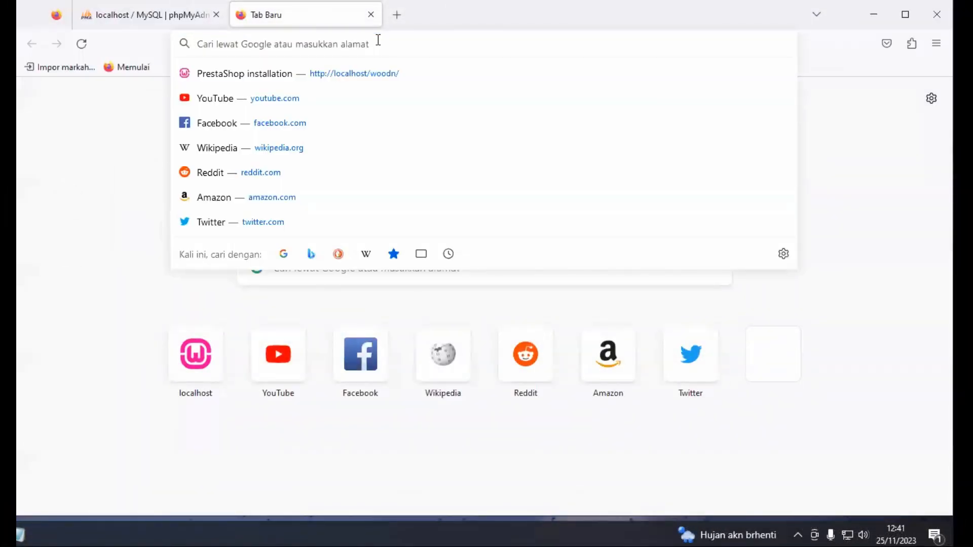
text(lox)
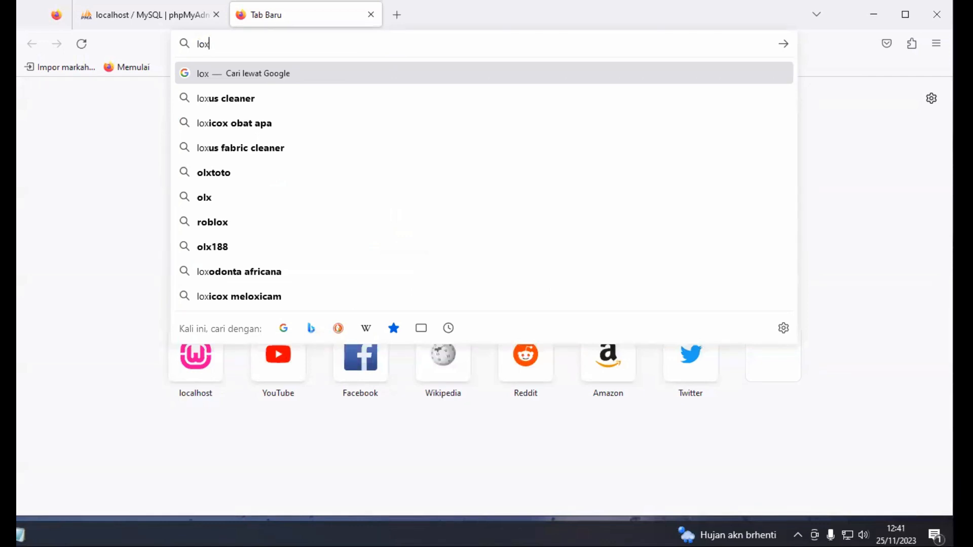
key(BackSpace)
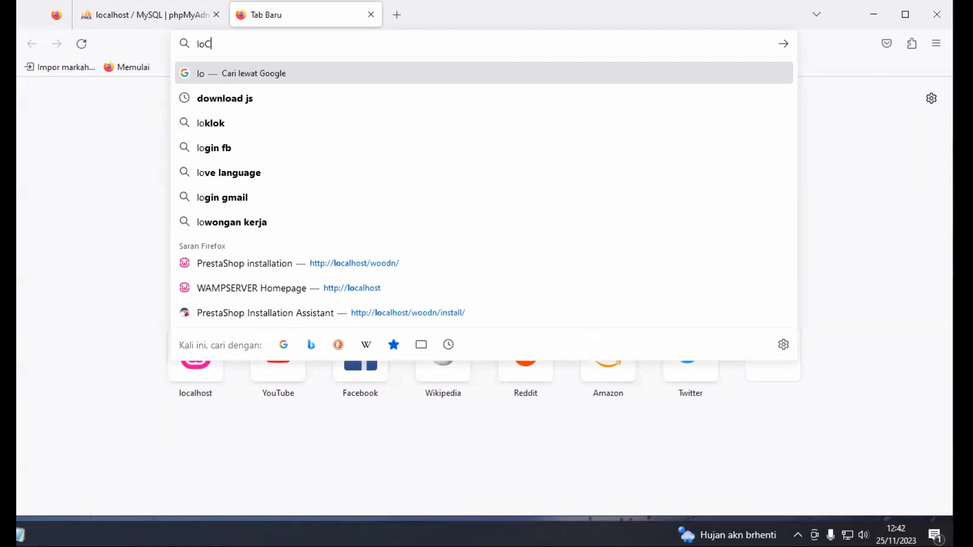
text(ALHOST)
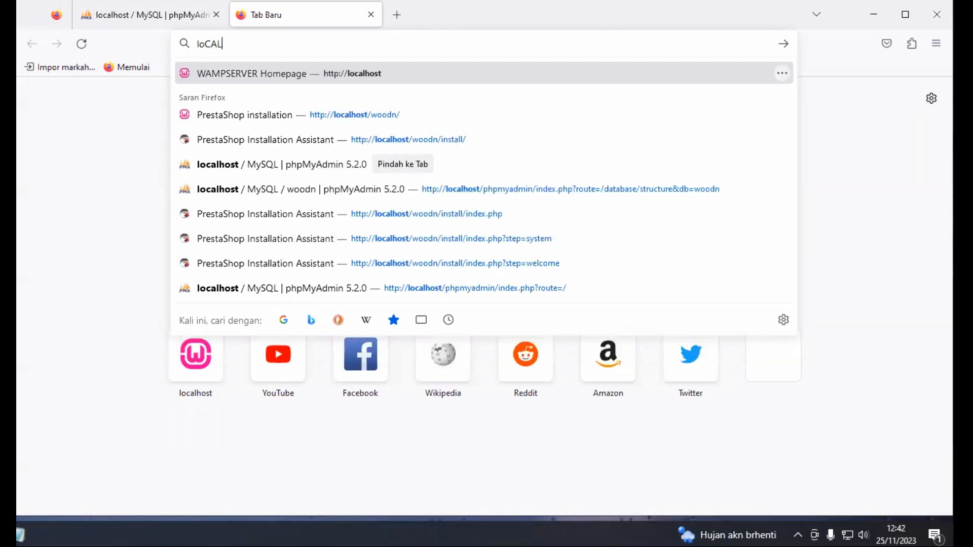
key(BackSpace)
key(BackSpace)
key(BackSpace)
key(BackSpace)
key(BackSpace)
text(localhost/)
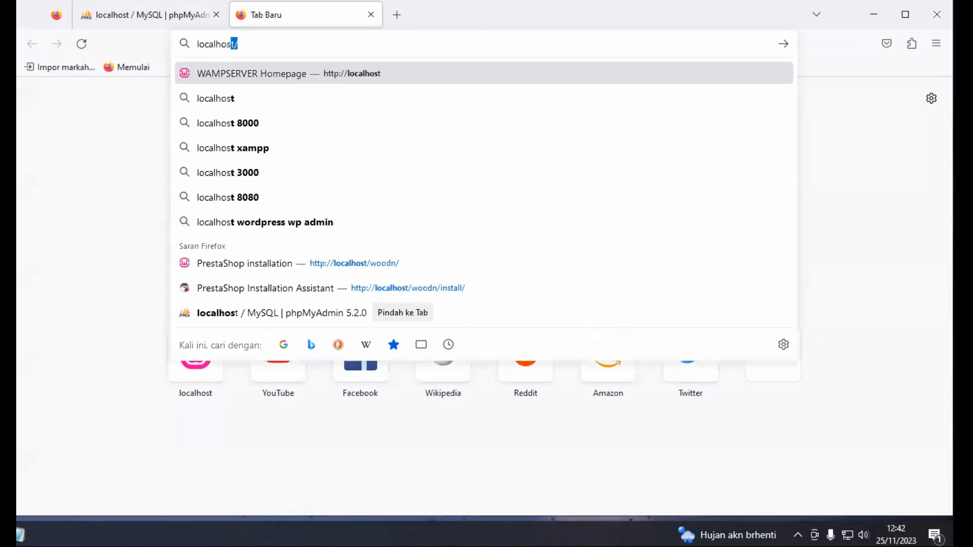
key(Return)
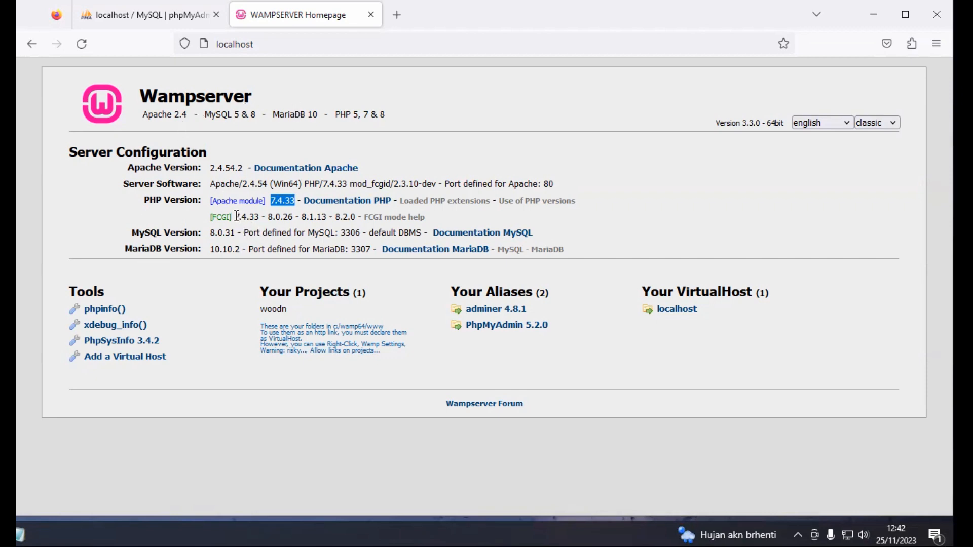
Check the FCGI PHP versions on the homepage and log in to phpMyAdmin as root
drag(264, 219, 351, 221)
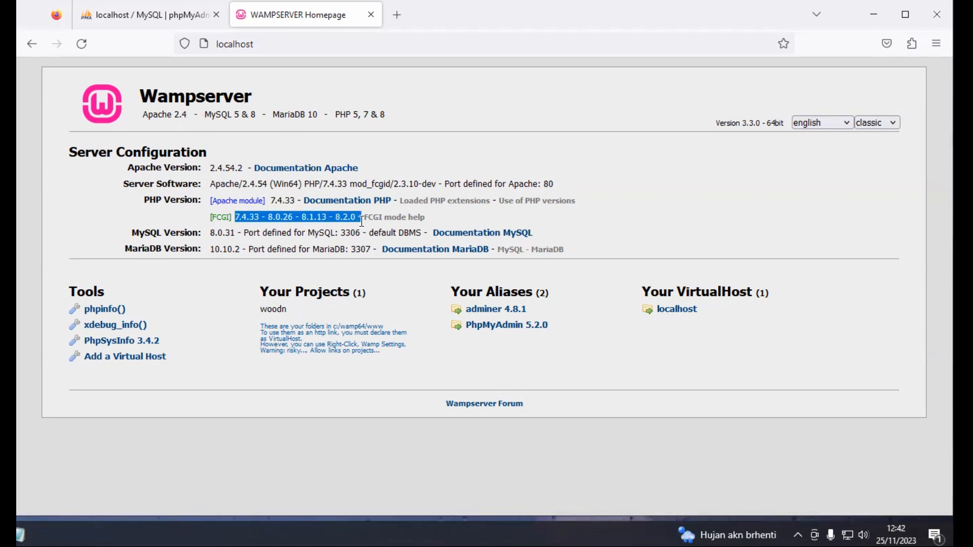
click(704, 175)
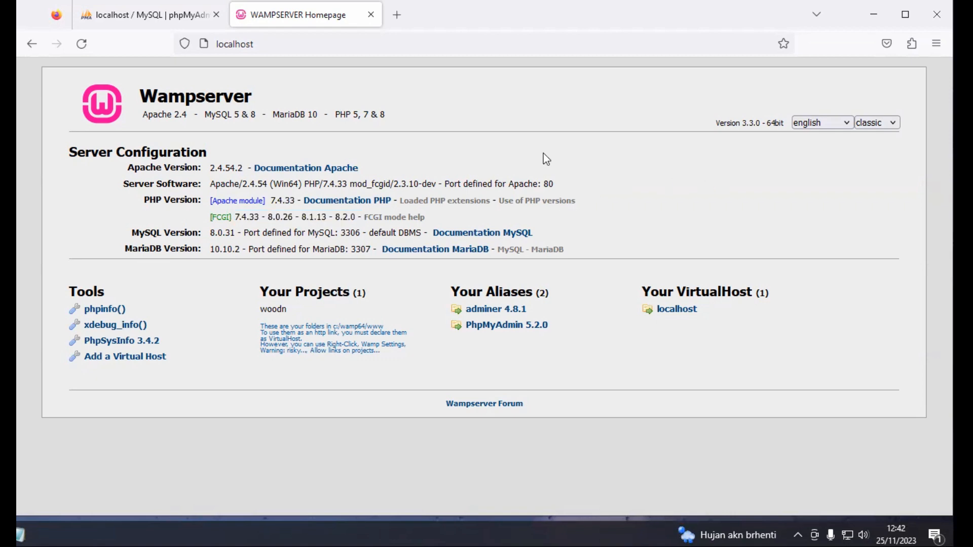
click(162, 14)
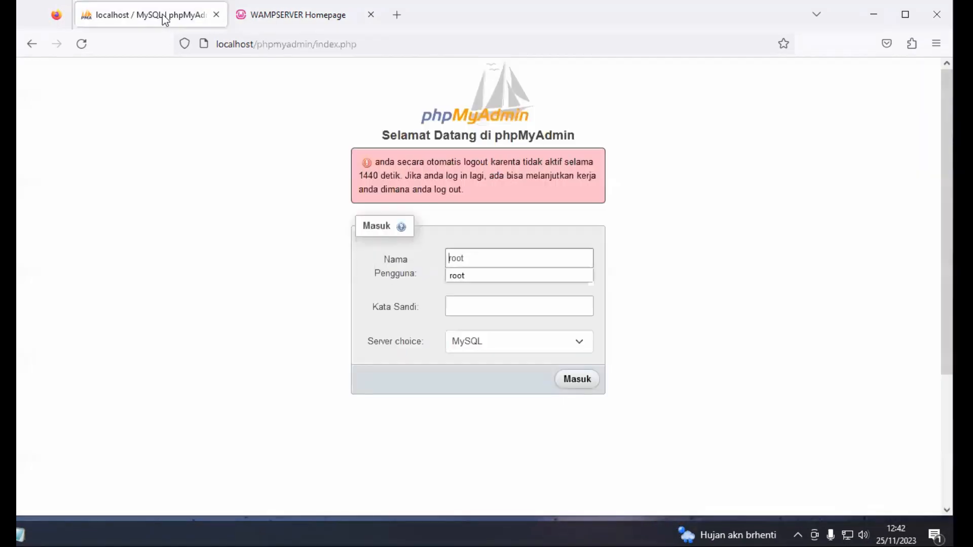
click(528, 275)
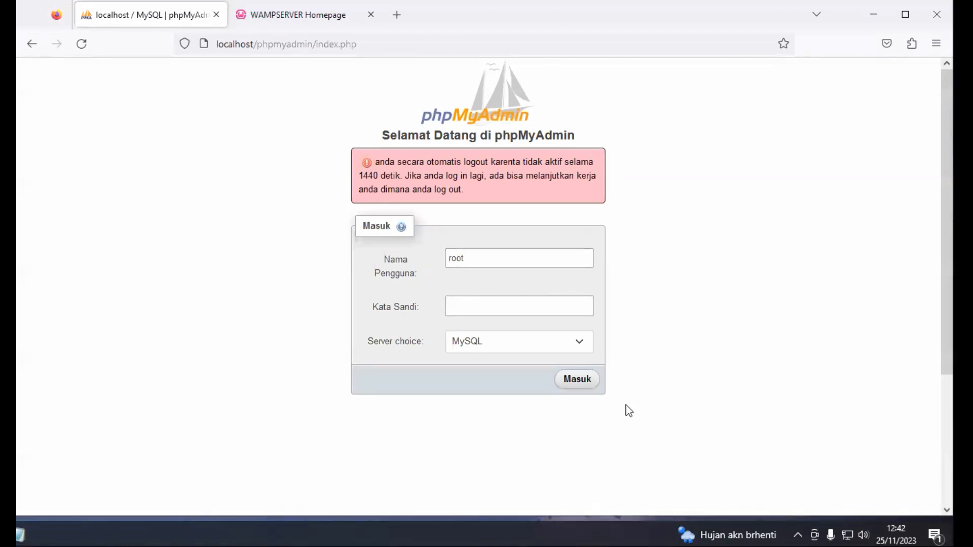
click(581, 382)
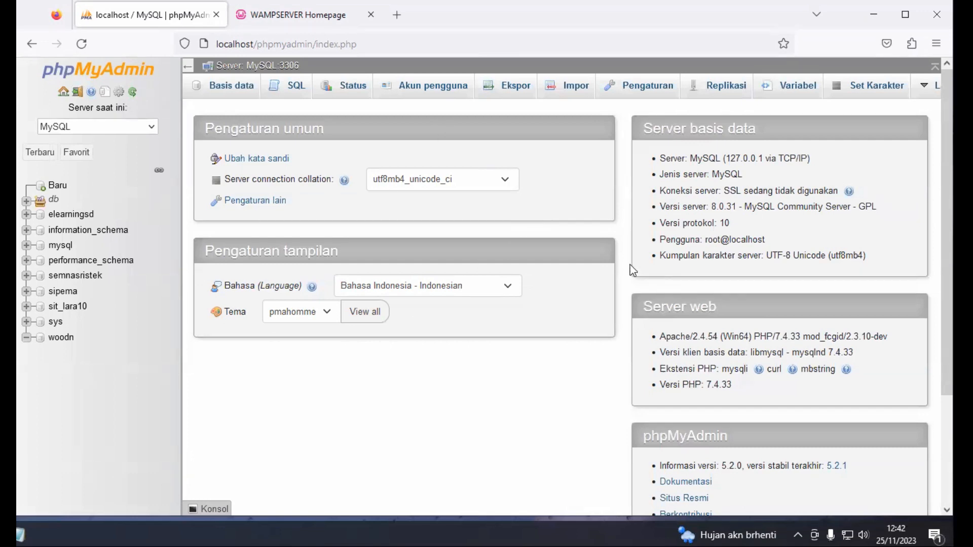
Return to the WampServer homepage tab, then switch to the C:\wamp64\www Explorer window
click(316, 14)
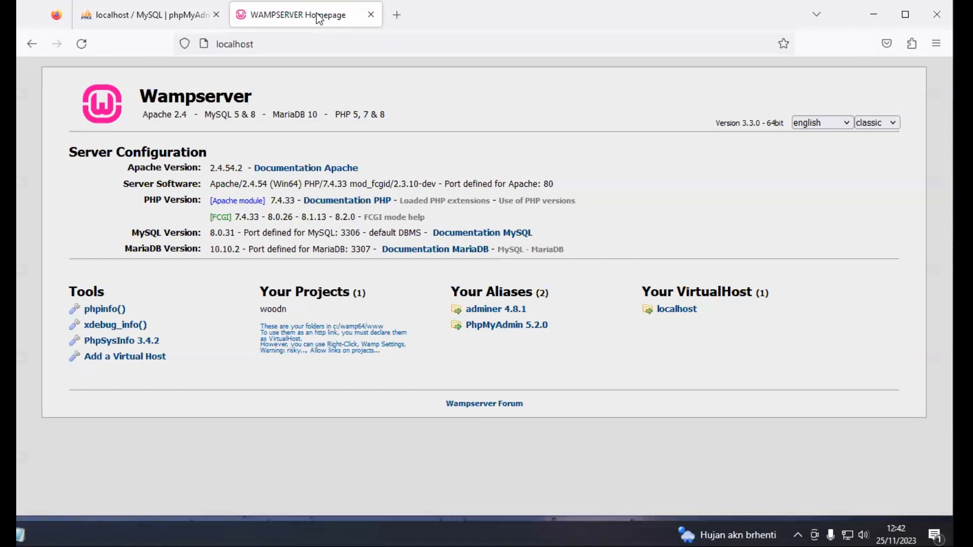
click(264, 47)
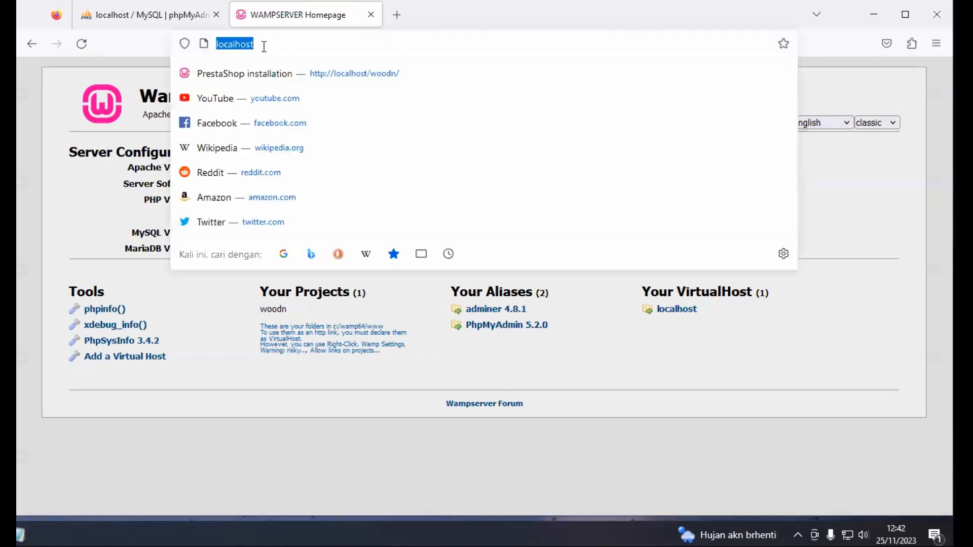
key(Escape)
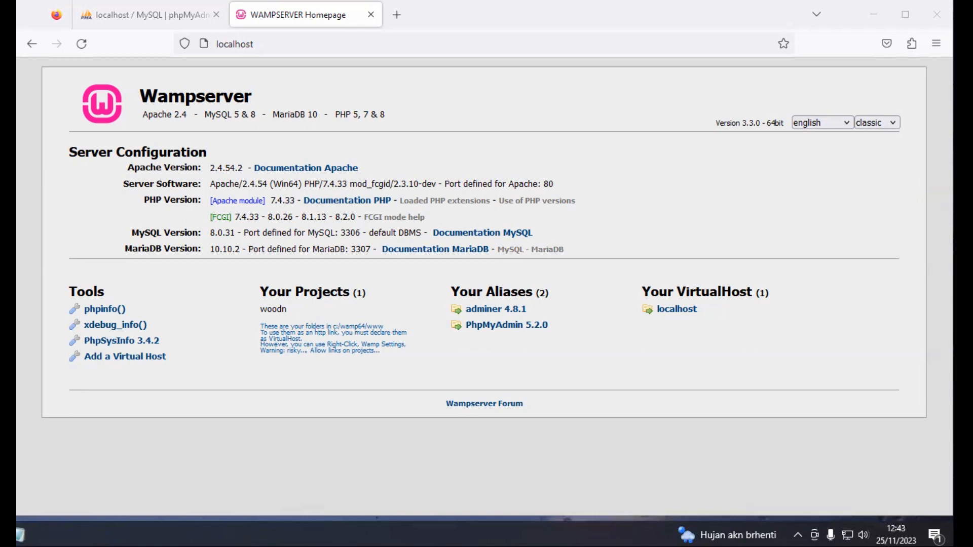
key(alt+Tab)
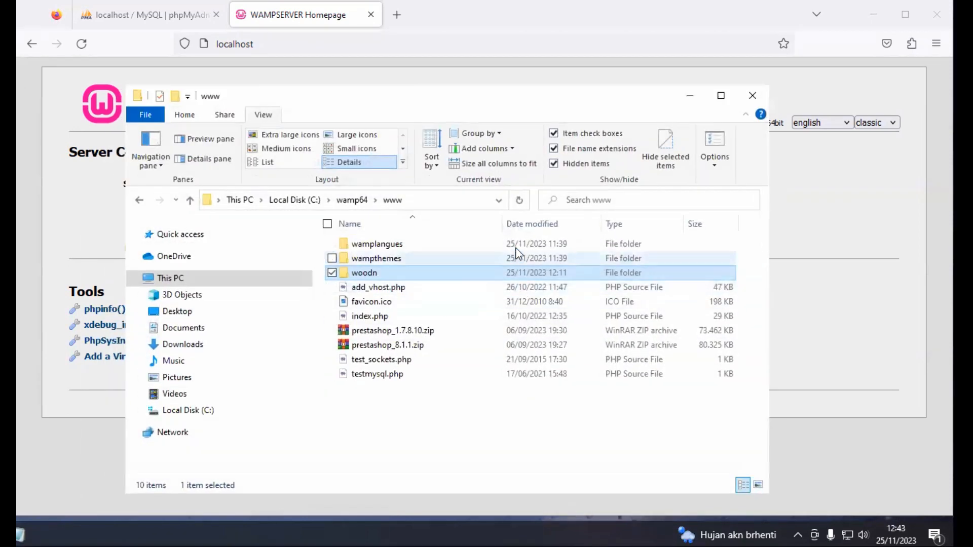
click(876, 15)
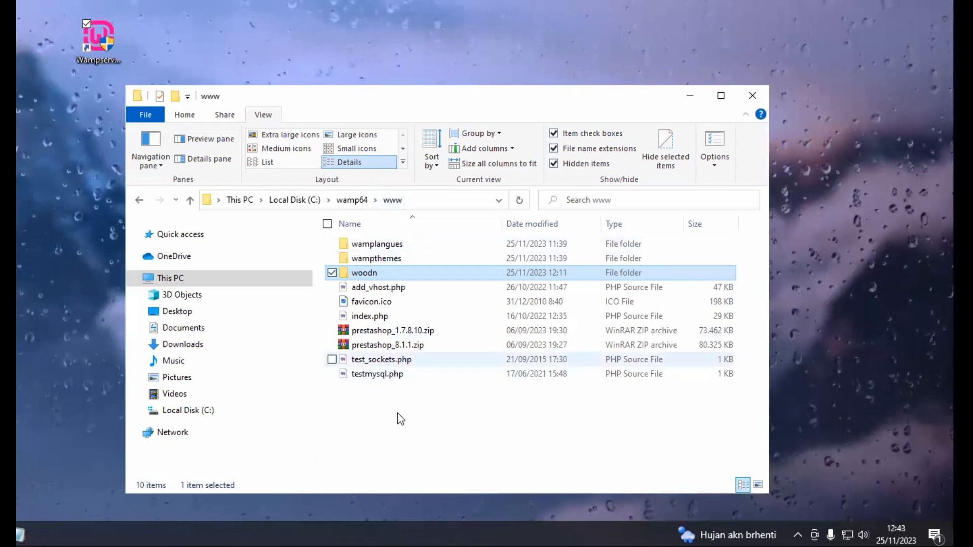
click(401, 427)
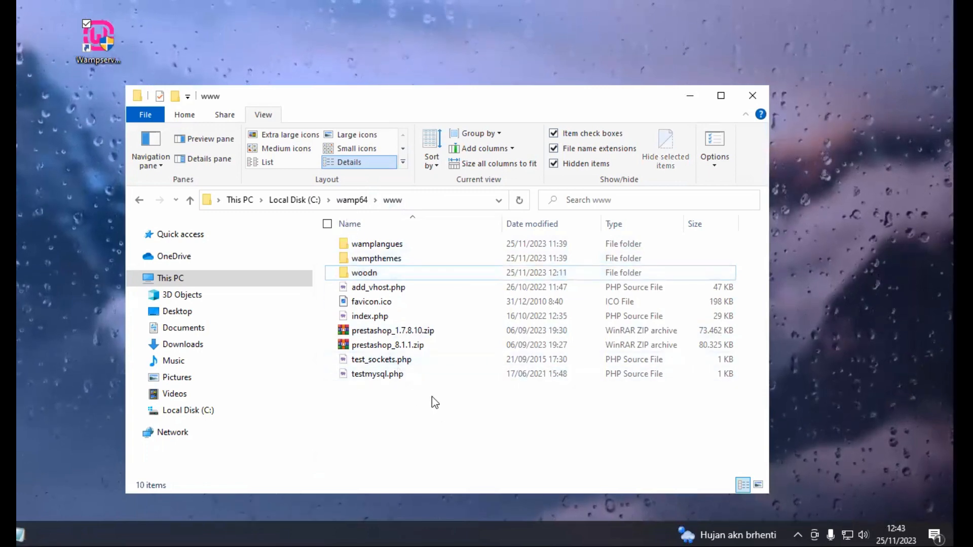
drag(455, 100, 452, 73)
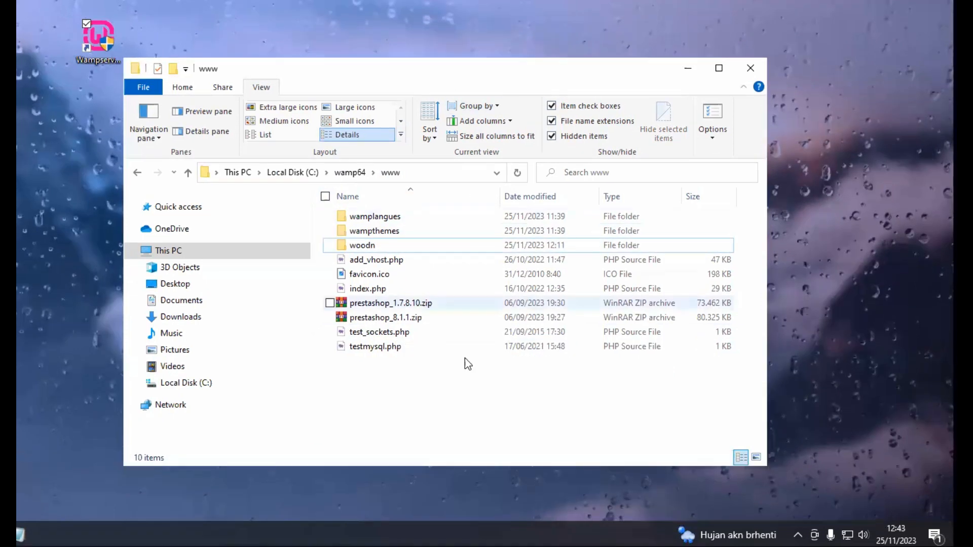
right_click(463, 402)
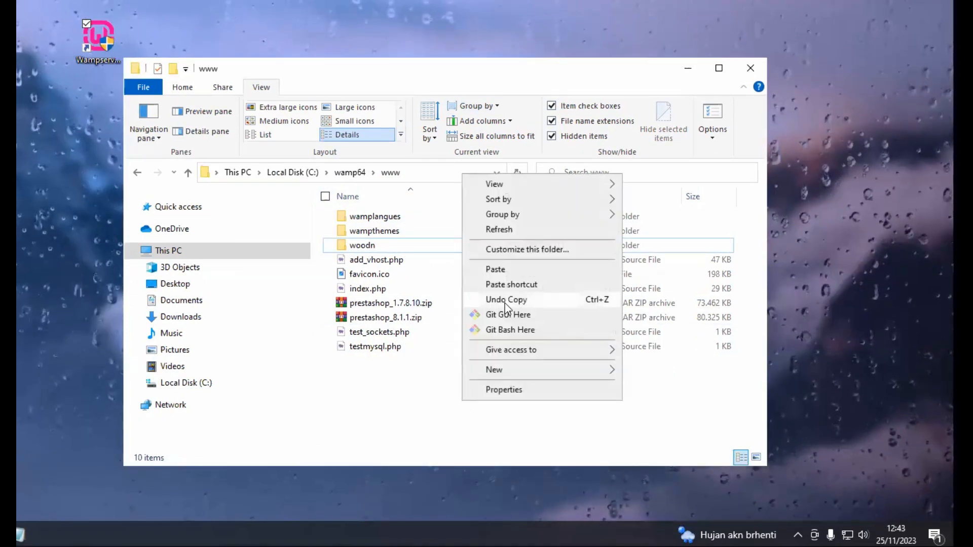
click(528, 372)
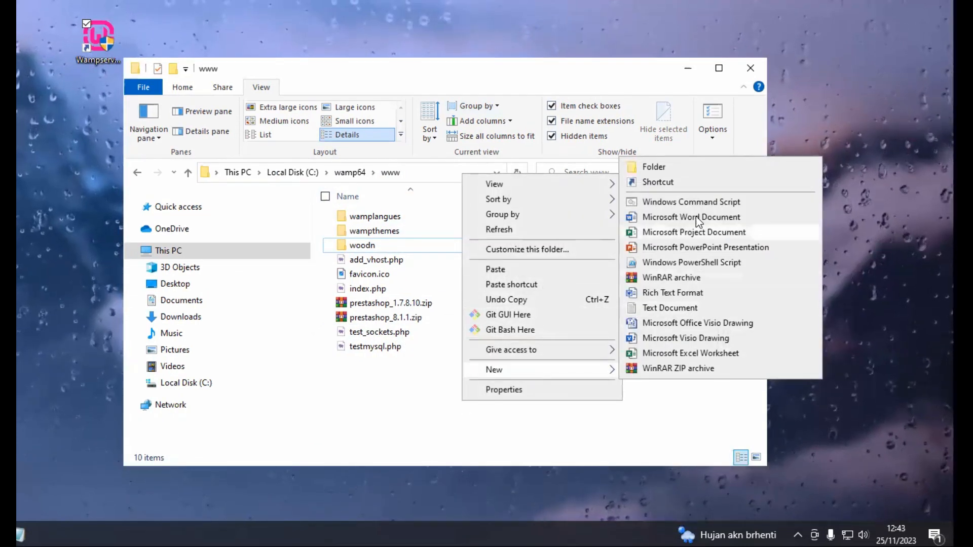
click(673, 168)
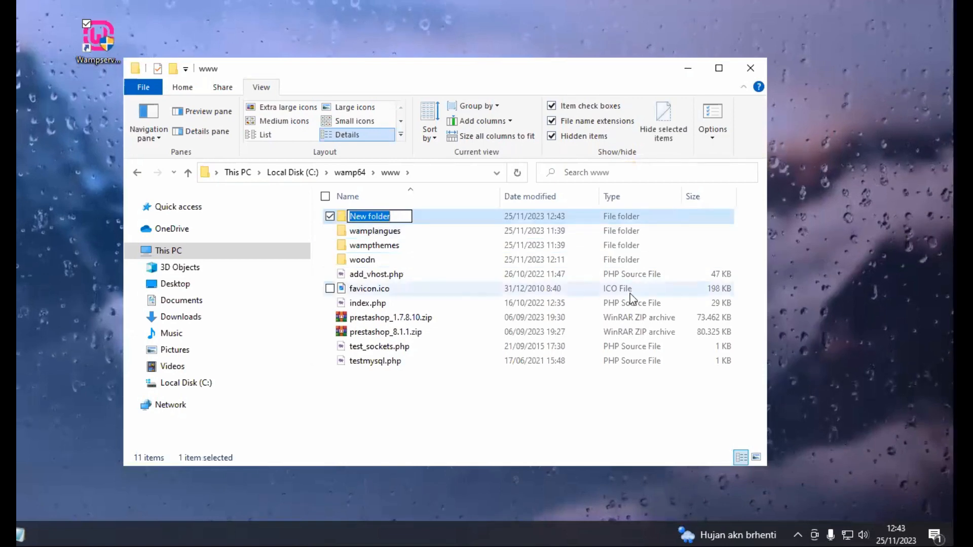
Name the new folder yg and inspect the contents of prestashop_1.7.8.10.zip
text(yg)
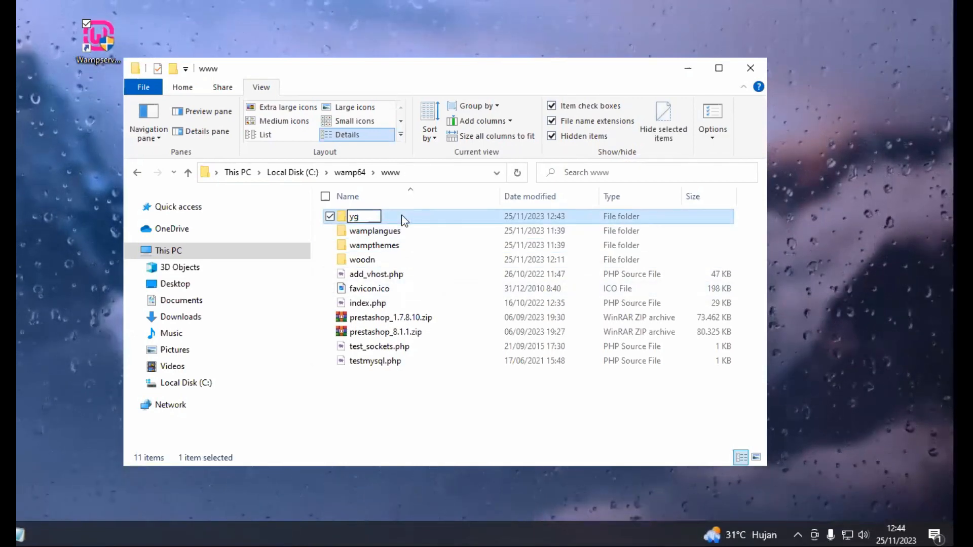
key(Return)
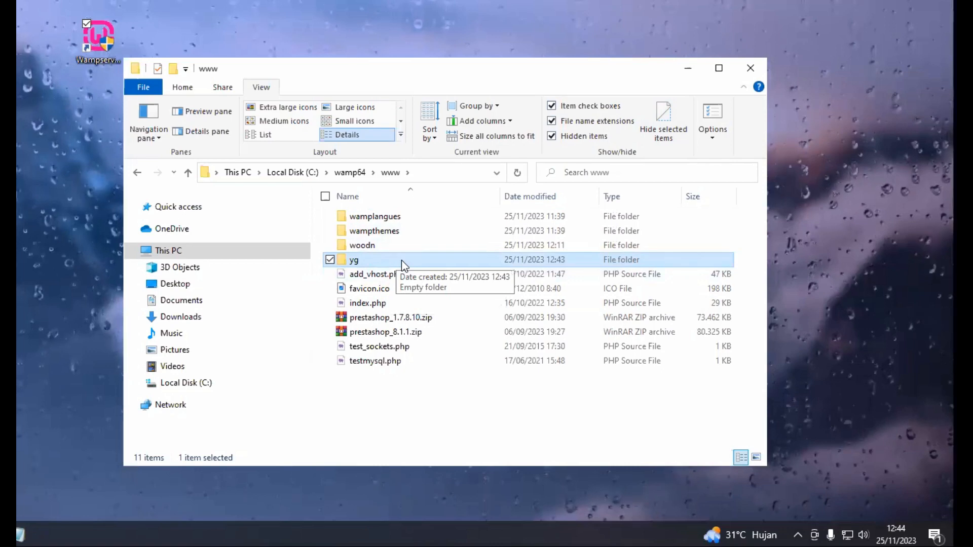
click(406, 318)
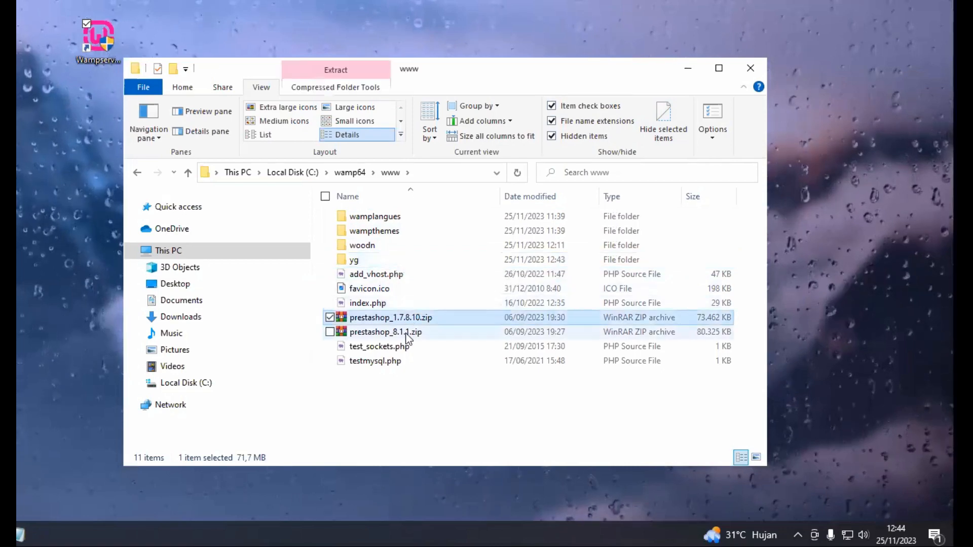
click(393, 329)
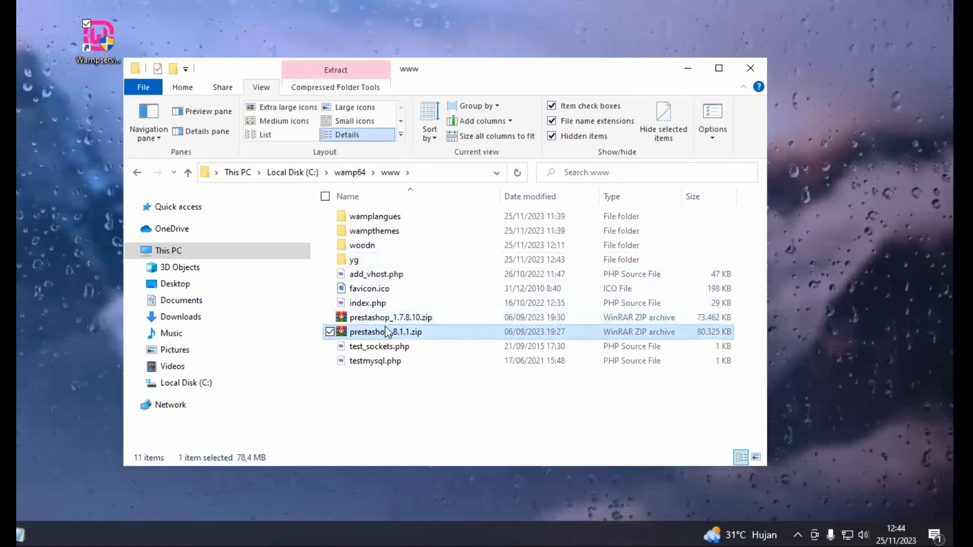
click(402, 318)
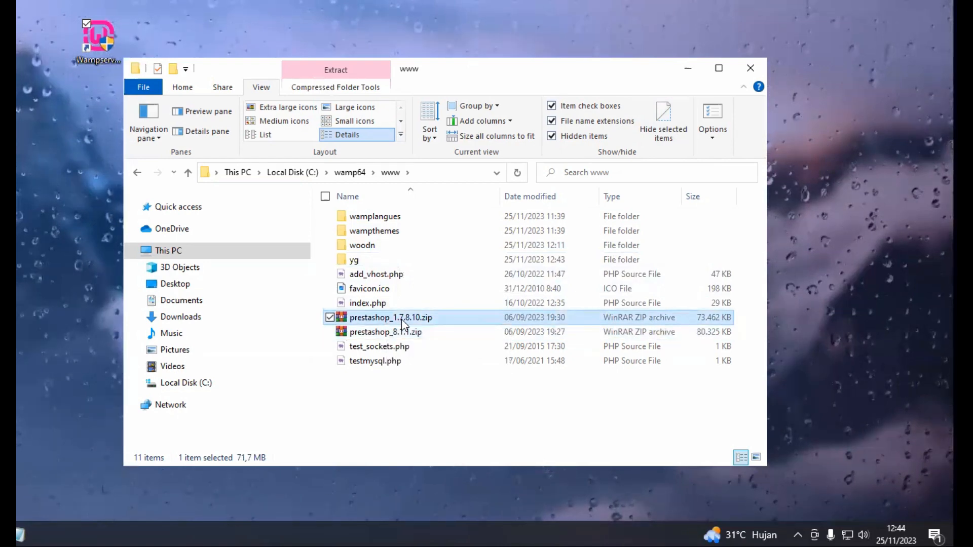
double_click(402, 320)
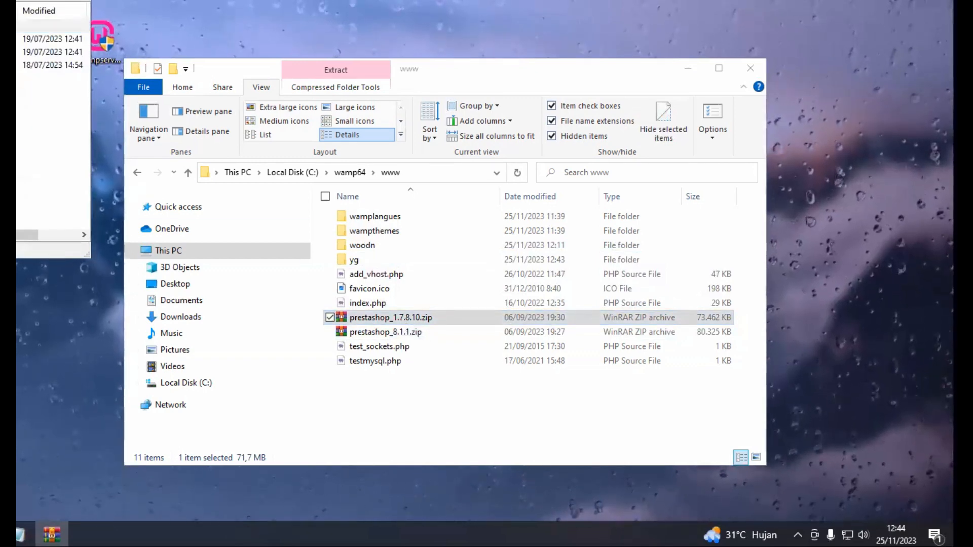
key(alt+F4)
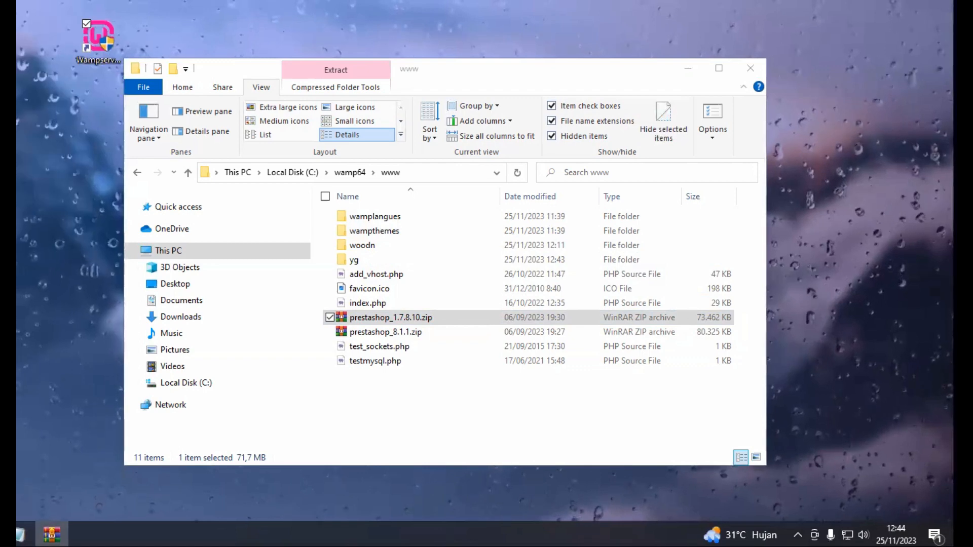
Copy prestashop_1.7.8.10.zip into the yg folder
right_click(392, 325)
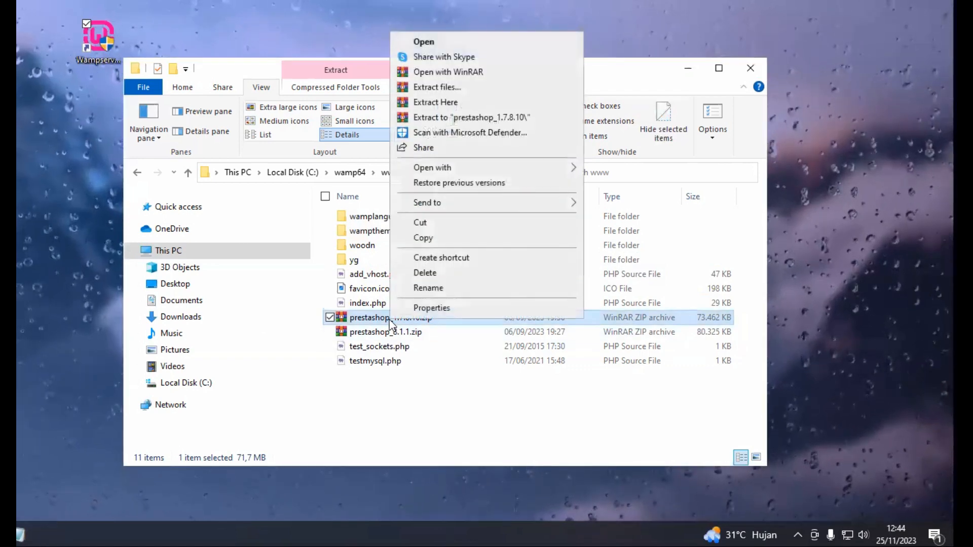
click(428, 237)
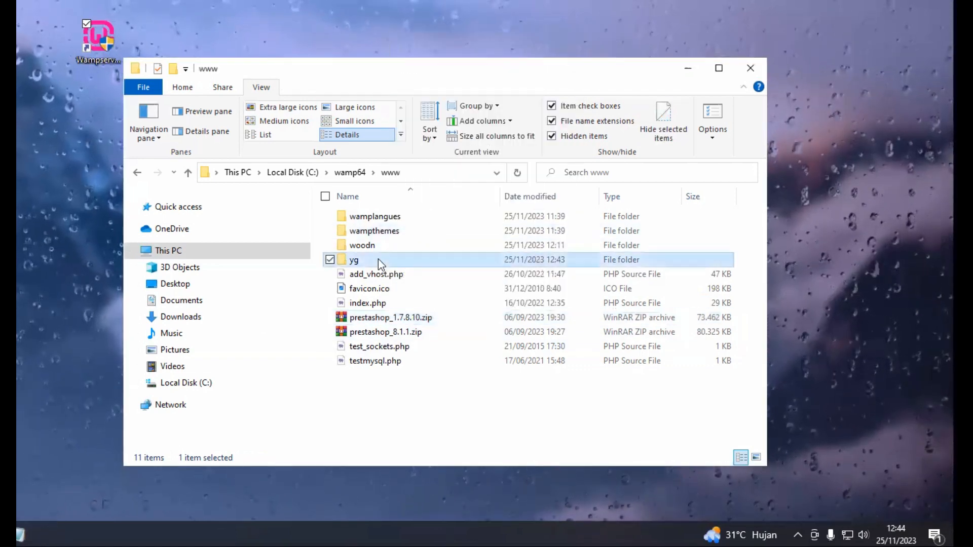
double_click(379, 260)
right_click(406, 243)
click(461, 345)
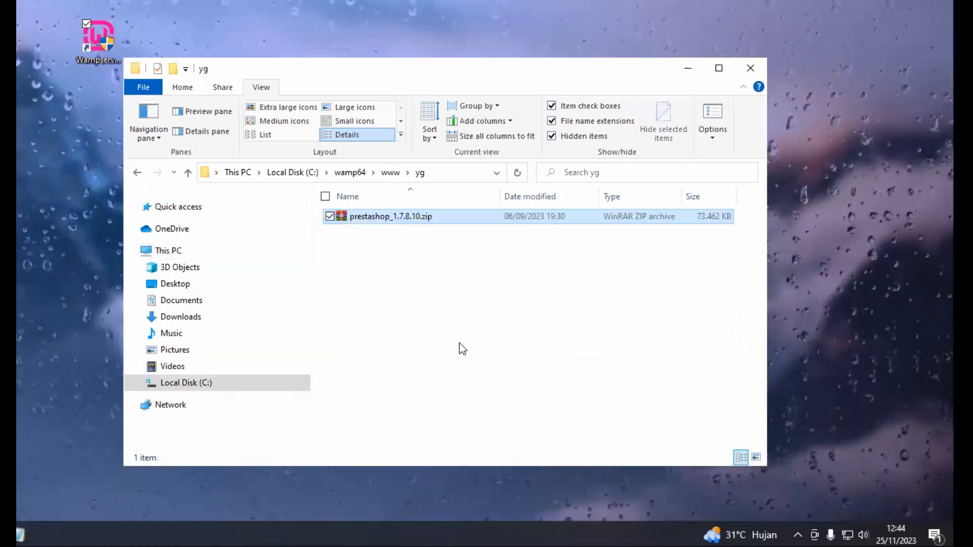
Extract the PrestaShop archive into yg and permanently delete the original 1.7.8.10 zip
right_click(383, 218)
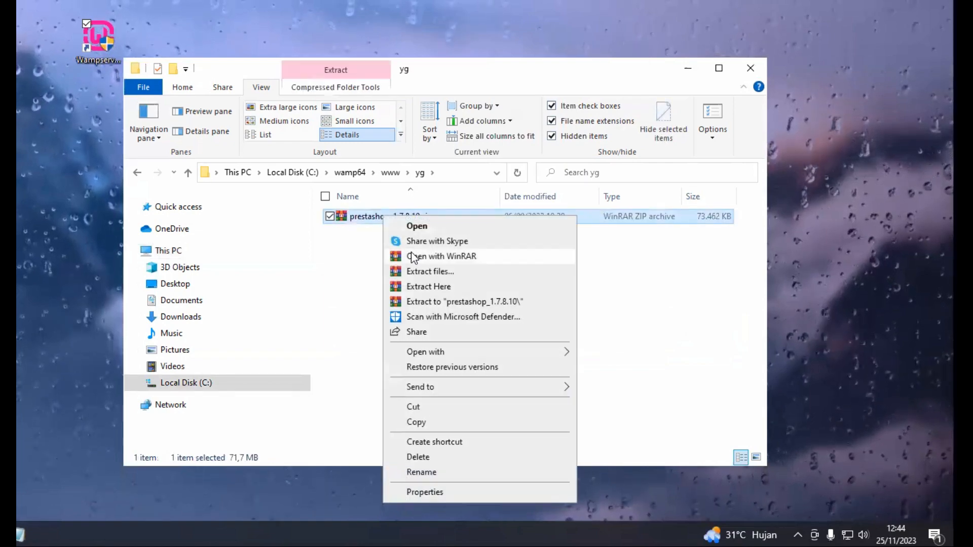
click(430, 290)
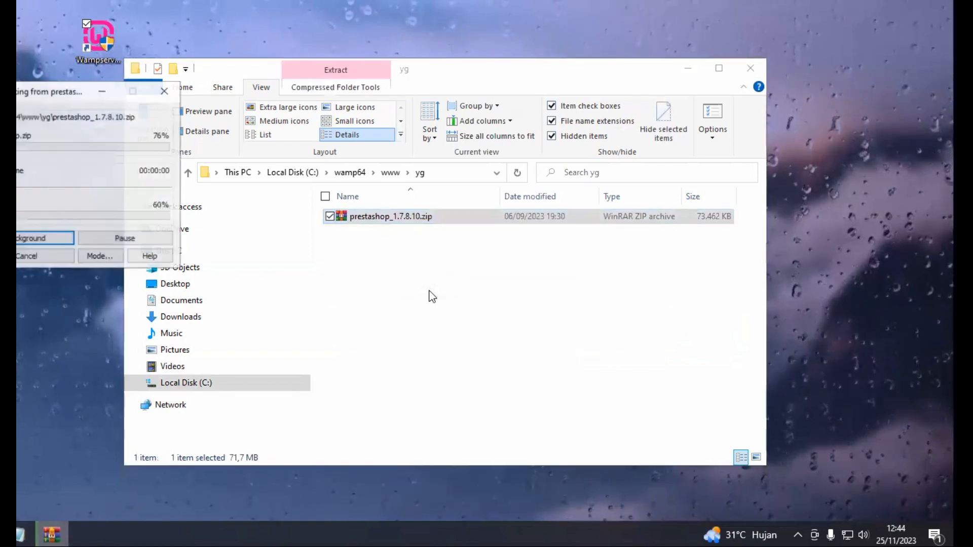
click(388, 262)
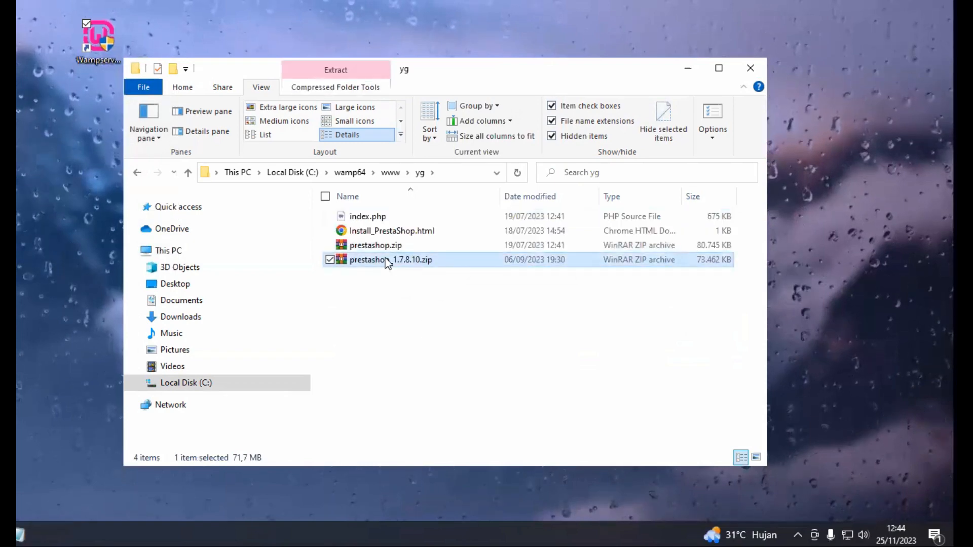
key(shift+Delete)
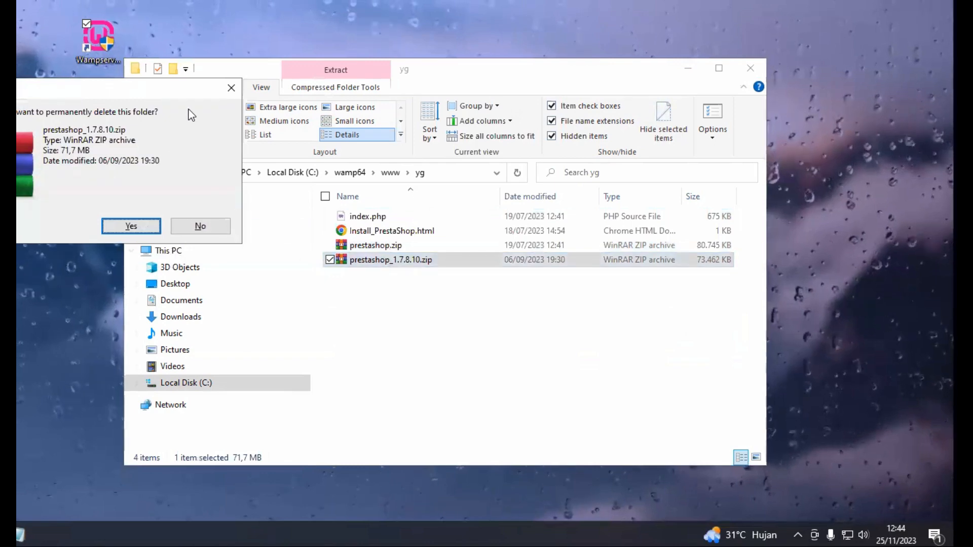
drag(145, 91, 471, 325)
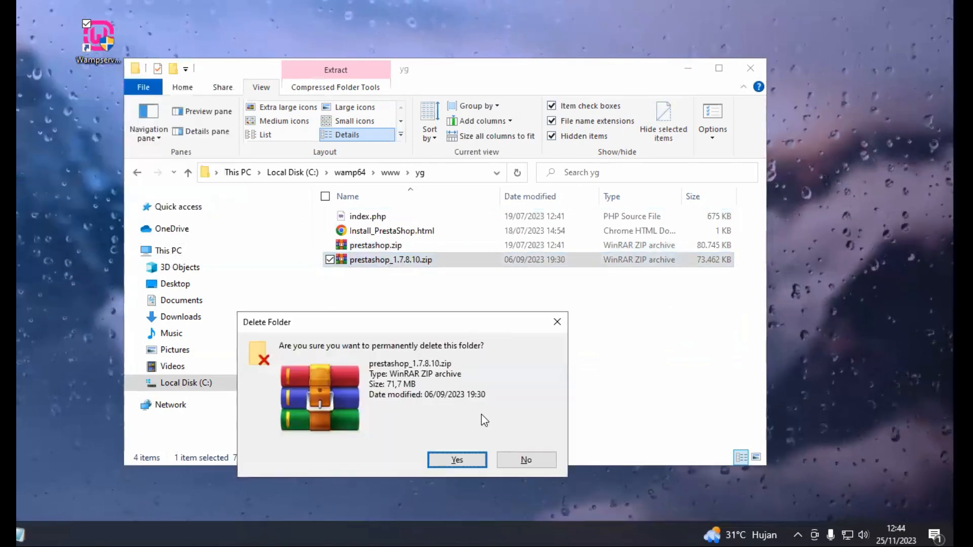
click(464, 463)
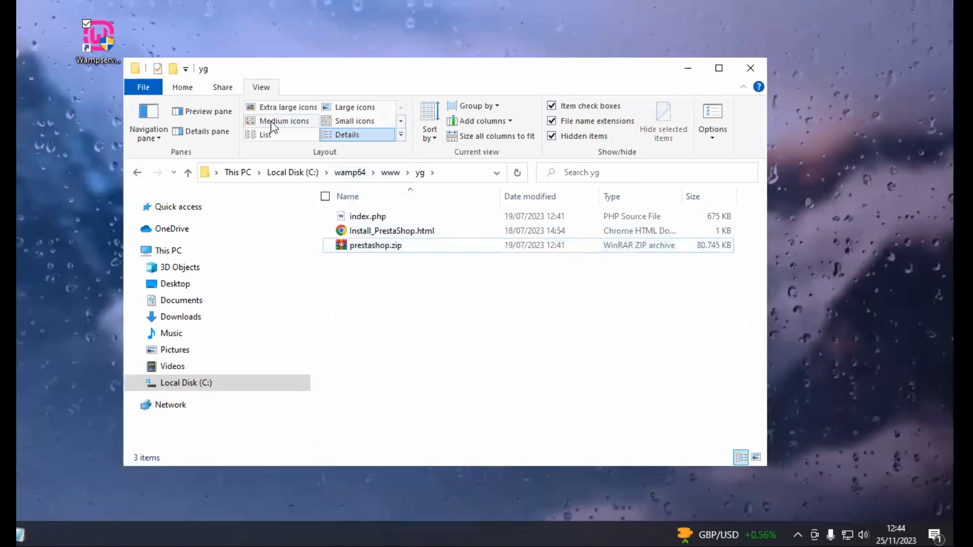
Switch the yg folder view to large icons and minimize File Explorer
click(284, 121)
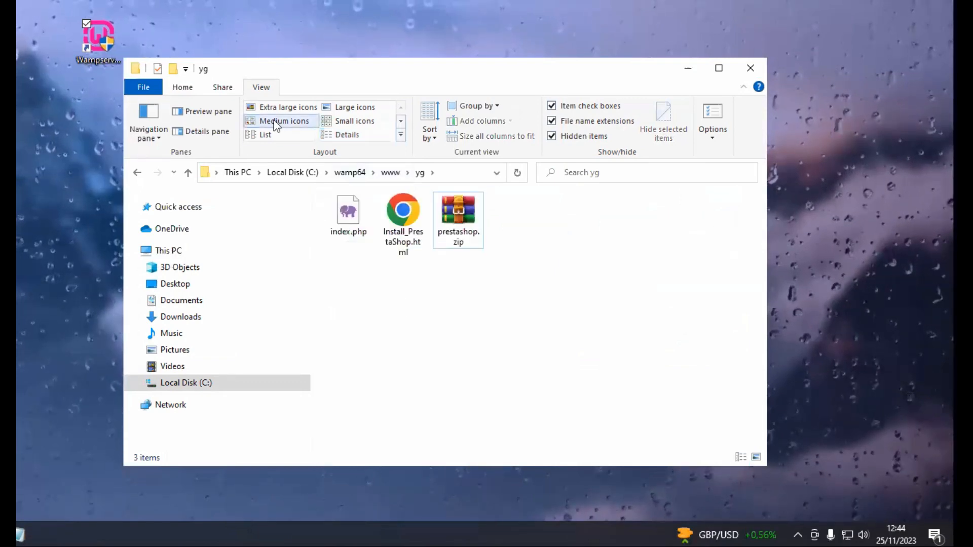
click(352, 107)
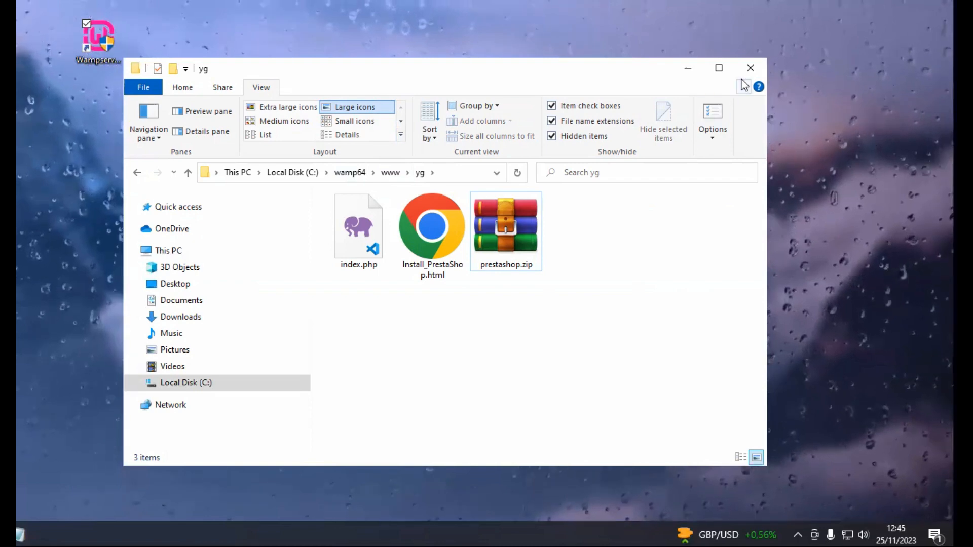
click(687, 68)
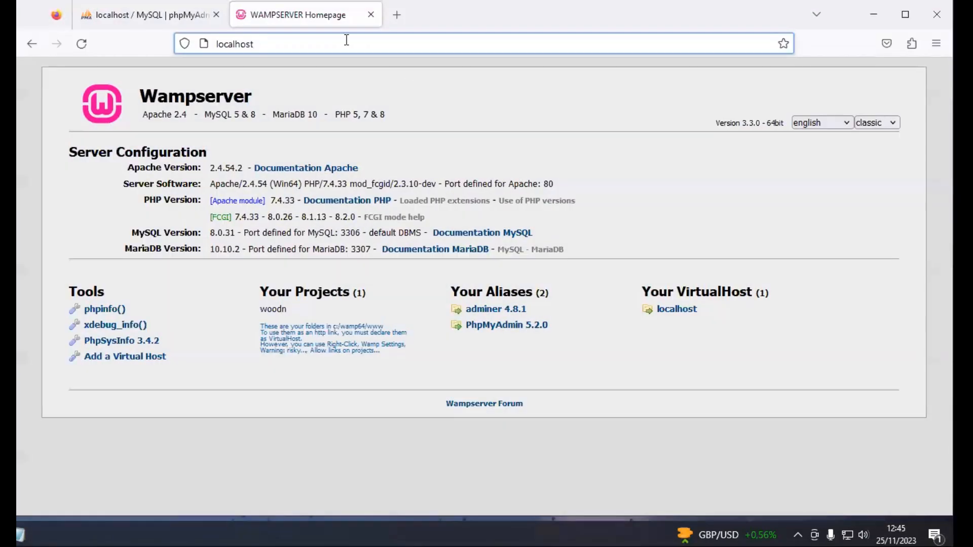
Load localhost/yg in Firefox to bring up the PrestaShop installer page
click(347, 40)
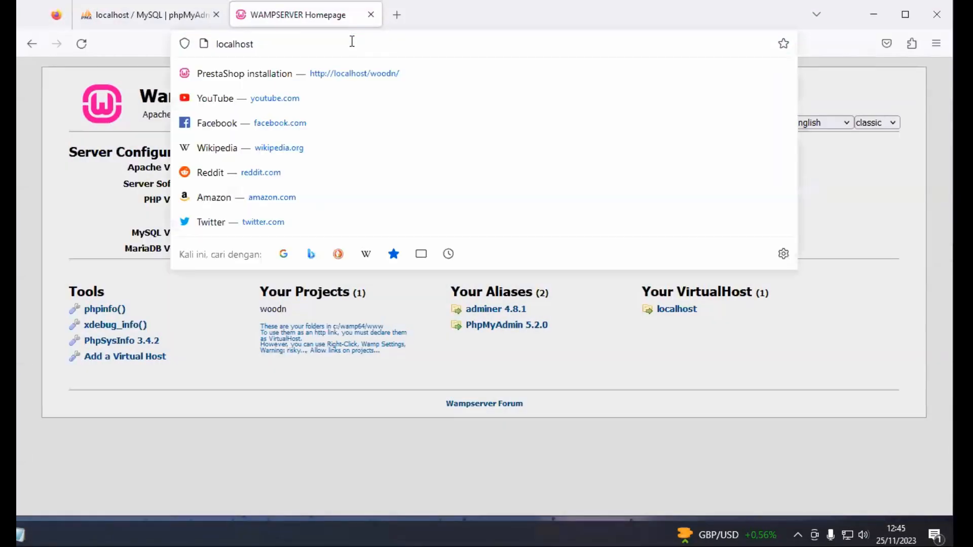
text(/yg)
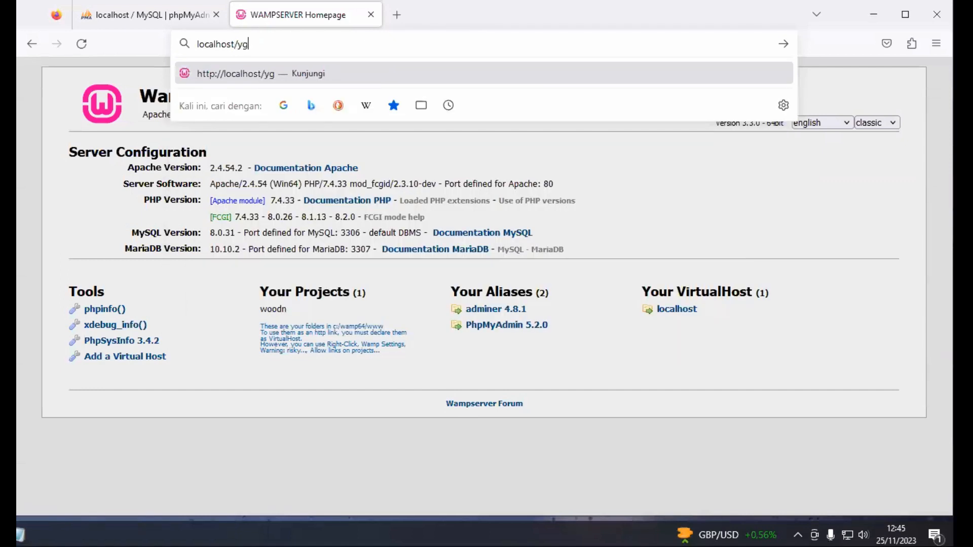
key(Return)
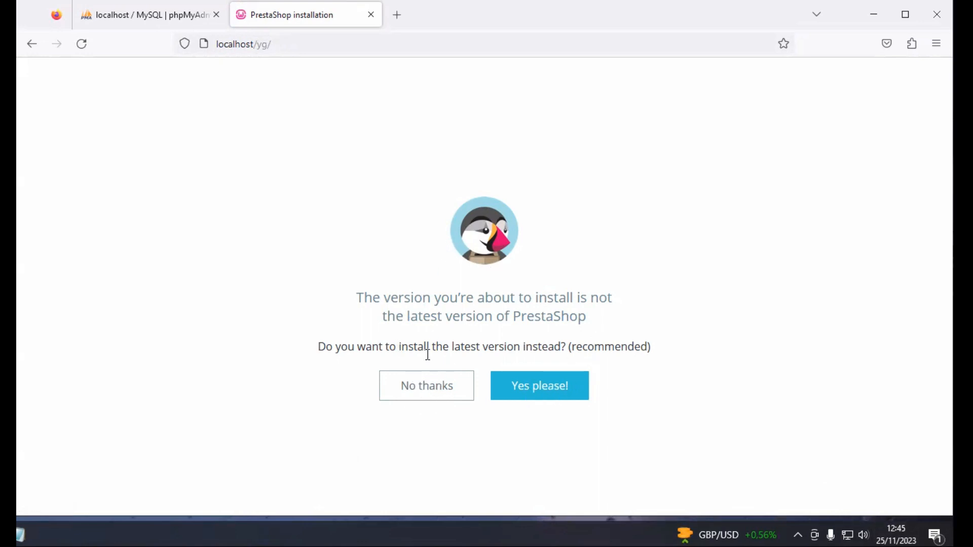
Decline the newer version so PrestaShop 1.7.8.10 unpacks, then move to the phpMyAdmin tab
click(421, 391)
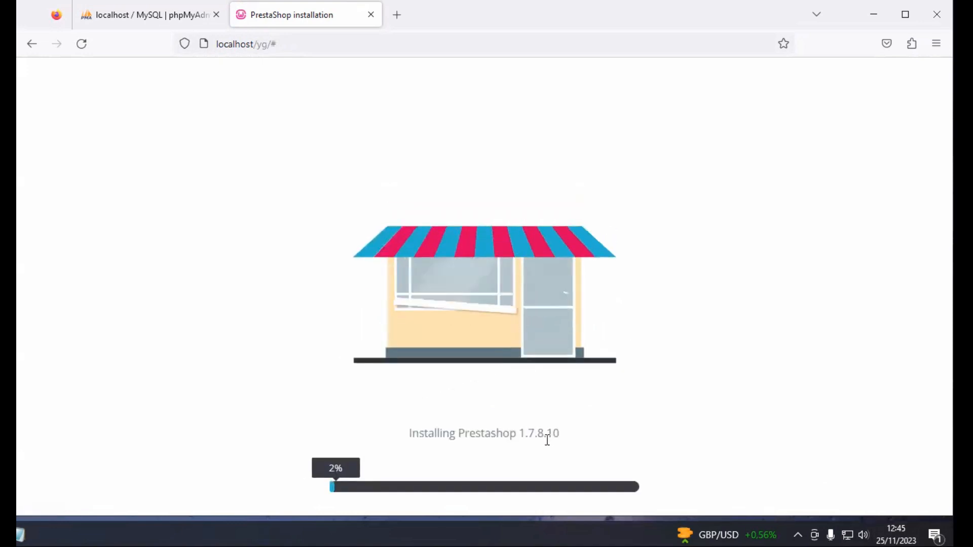
drag(513, 439, 571, 441)
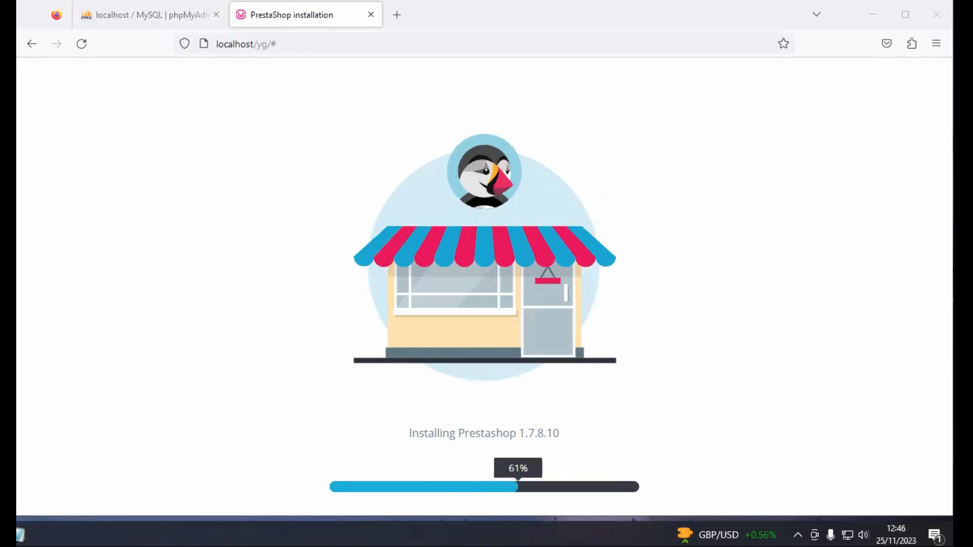
click(178, 13)
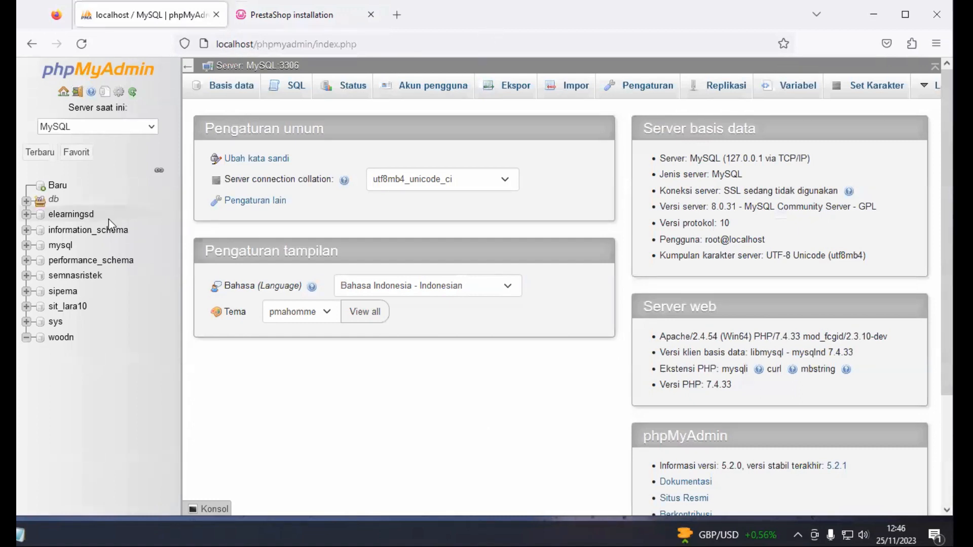
Create a new database named yg in phpMyAdmin
click(229, 94)
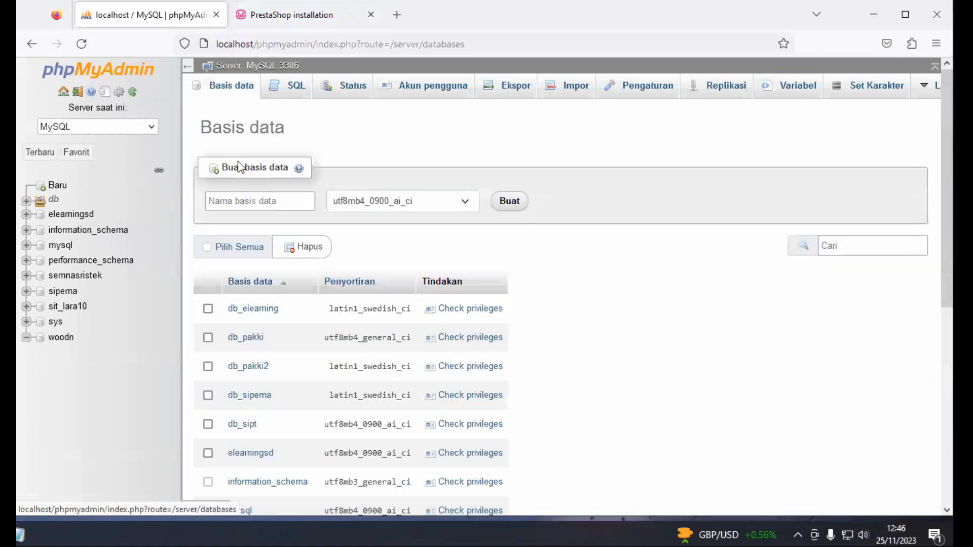
click(244, 201)
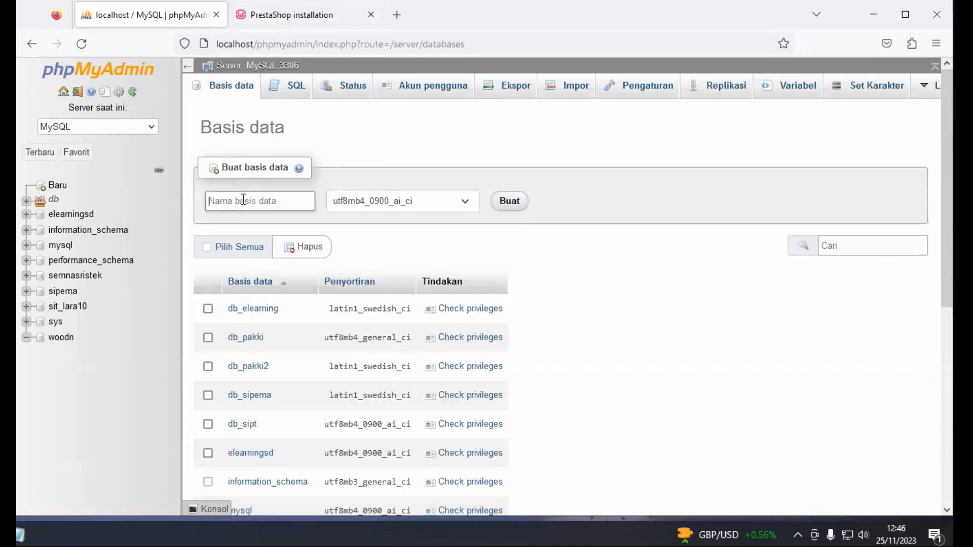
text(yg)
click(511, 201)
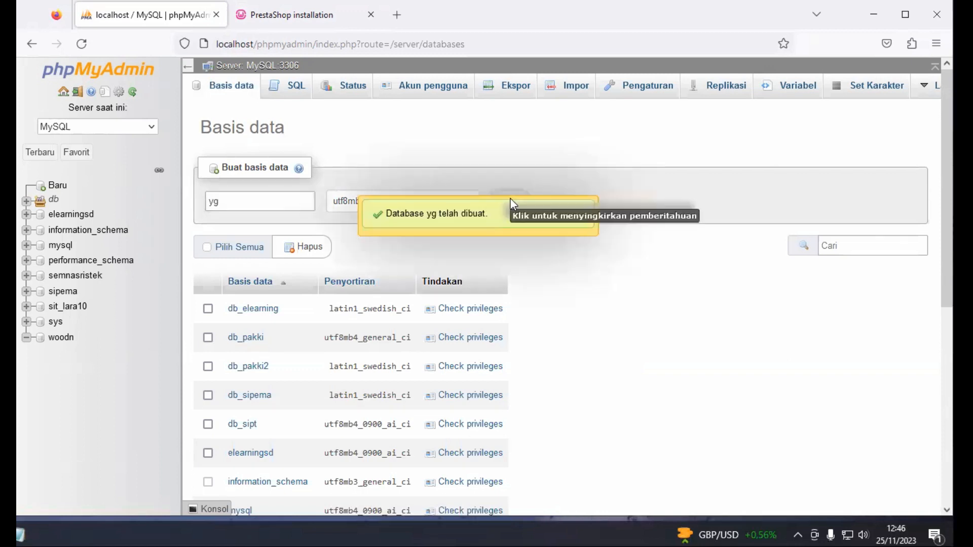
Open the empty yg database from the tree, then go back to the PrestaShop installer
scroll(54, 378, up, 7)
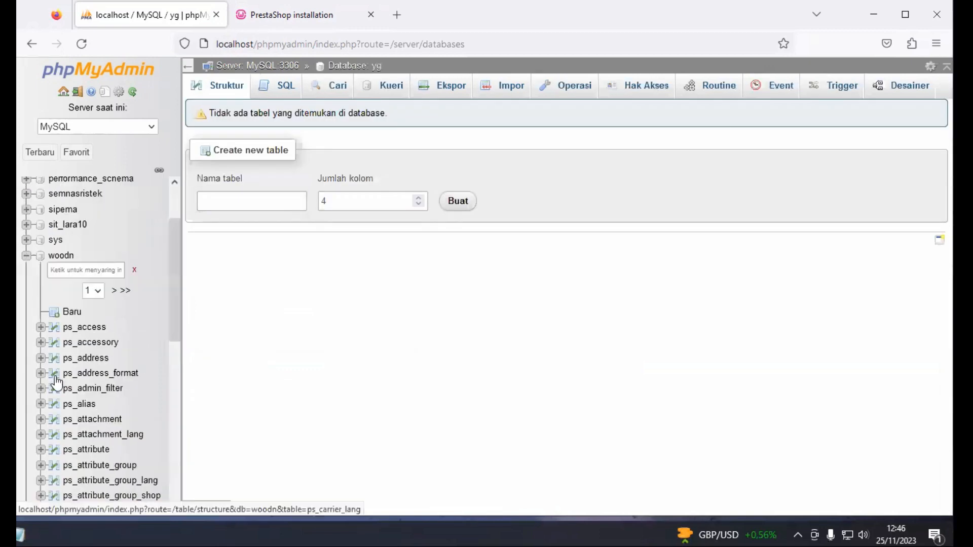
click(24, 255)
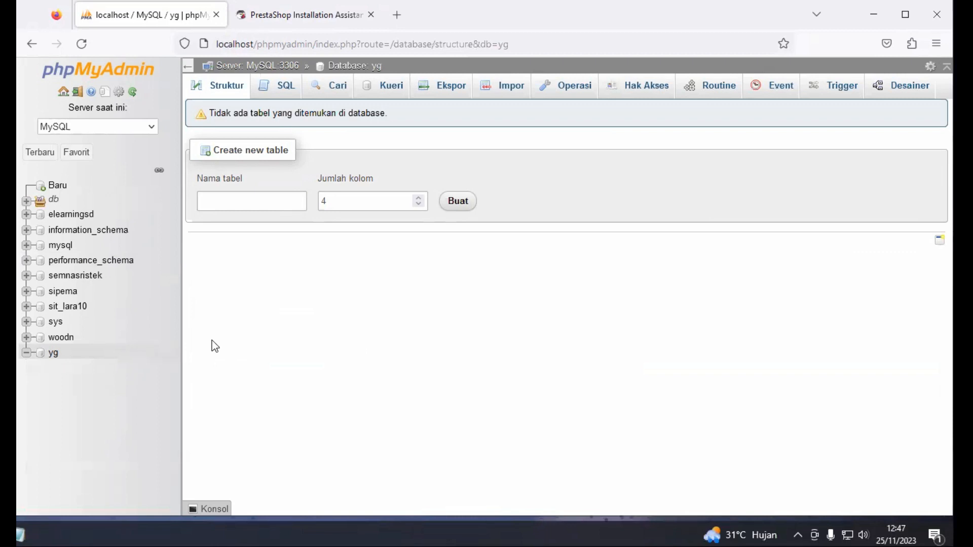
click(62, 291)
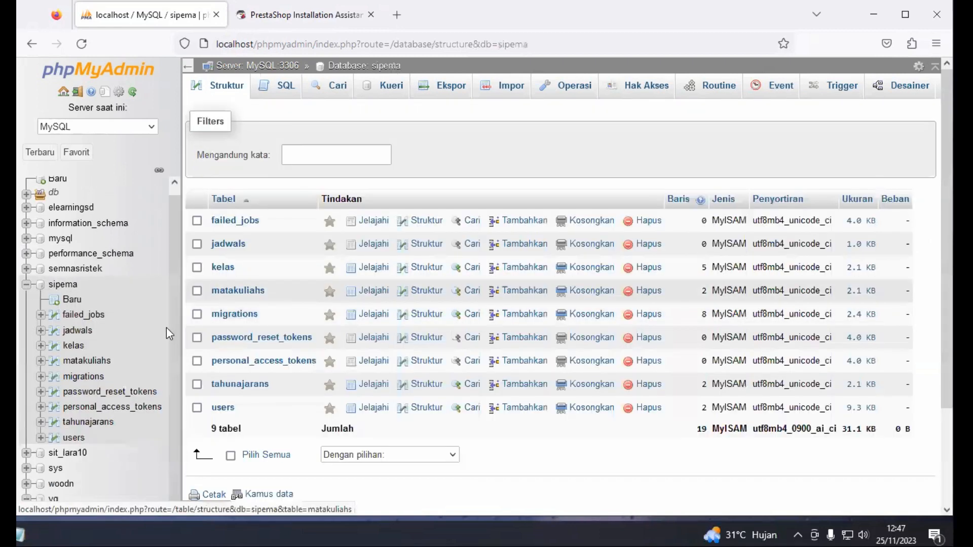
click(27, 285)
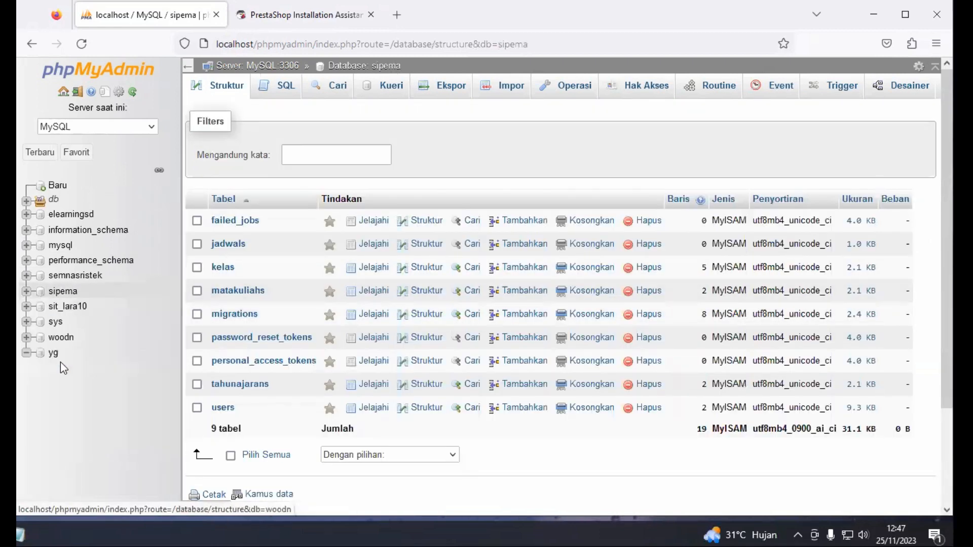
click(54, 354)
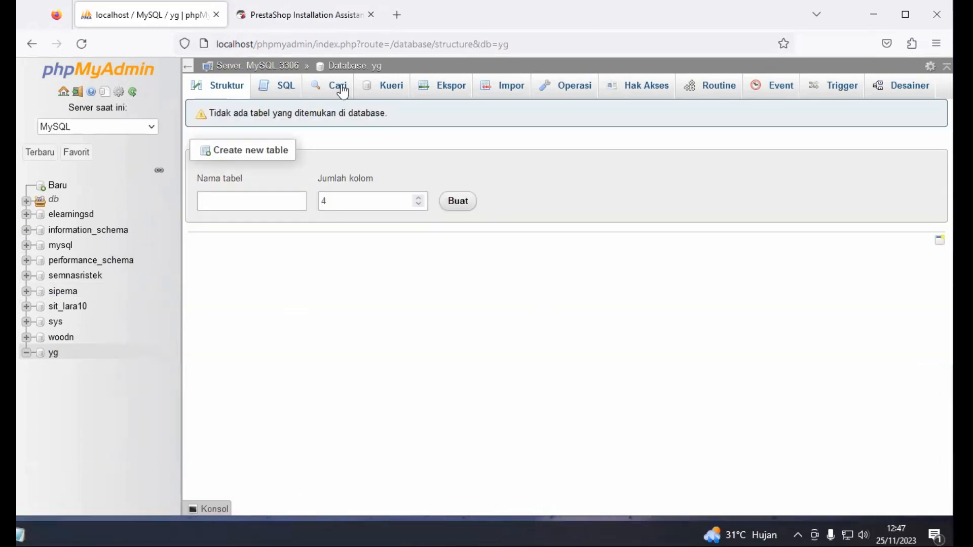
click(320, 18)
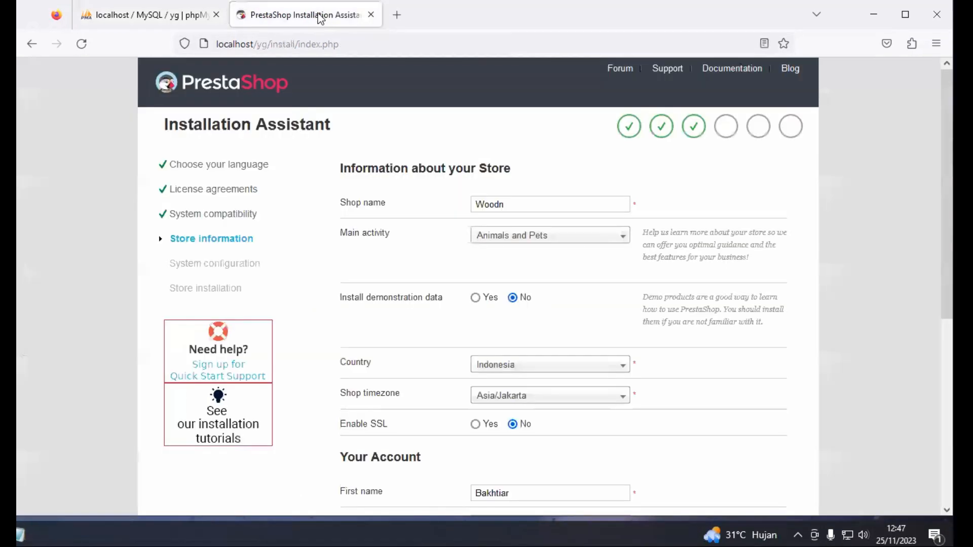
Go back to the language step, keep English, and accept the PrestaShop license agreement
click(206, 166)
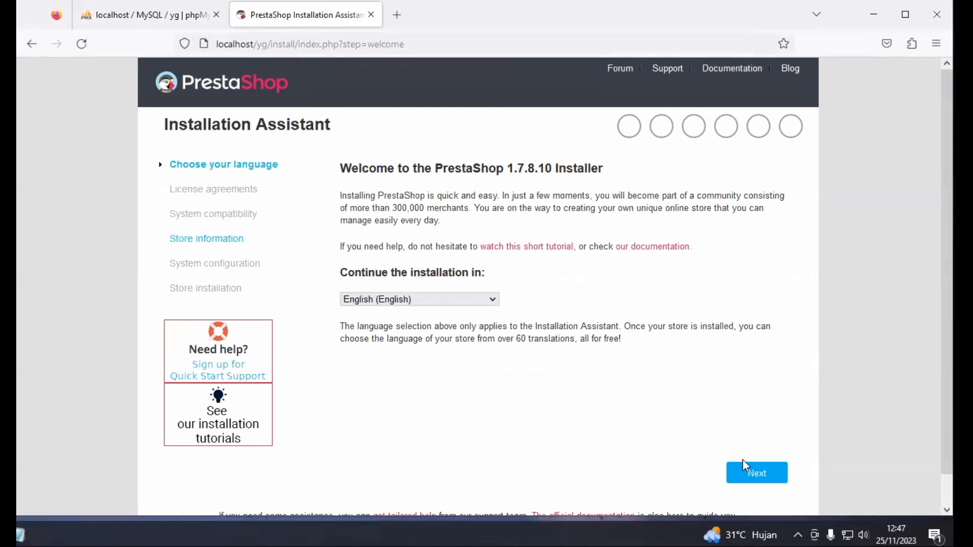
click(774, 483)
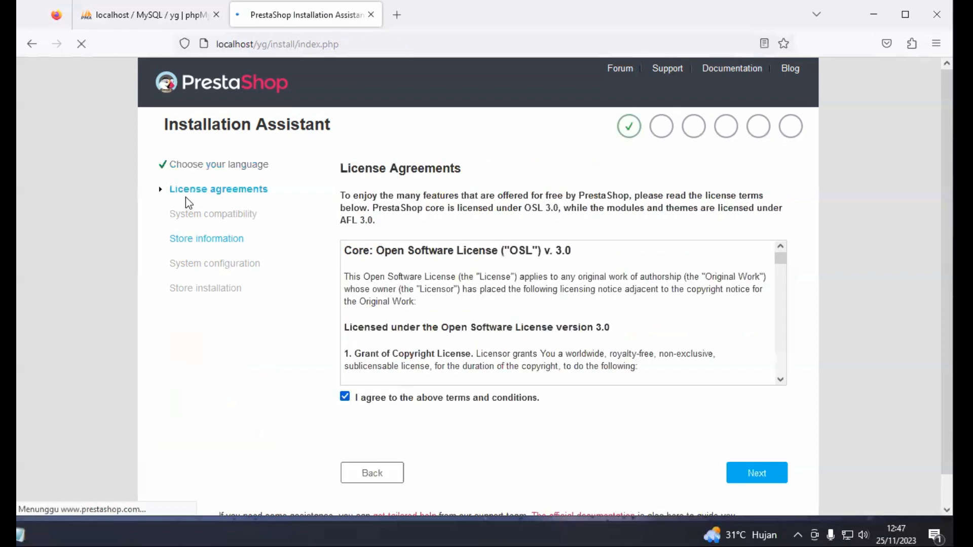
scroll(424, 327, down, 15)
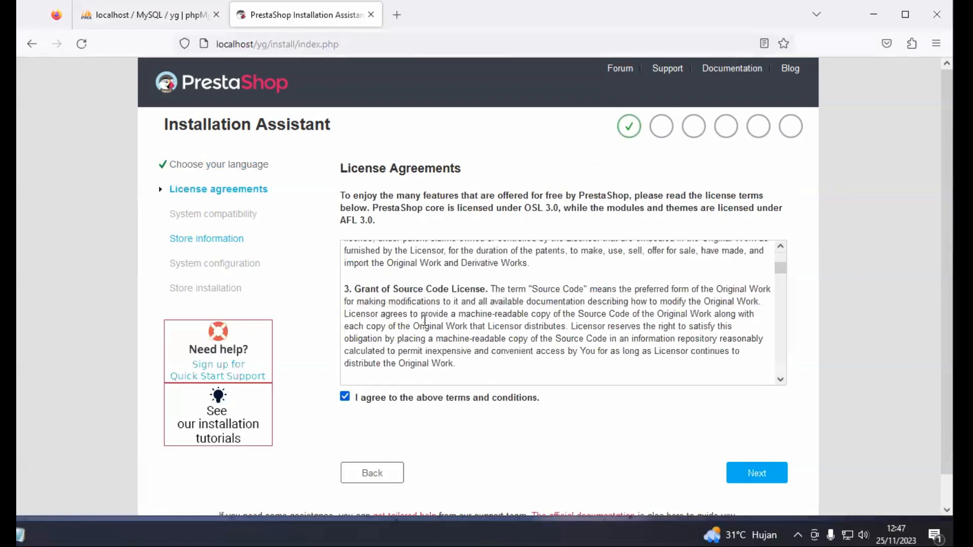
scroll(428, 328, down, 3)
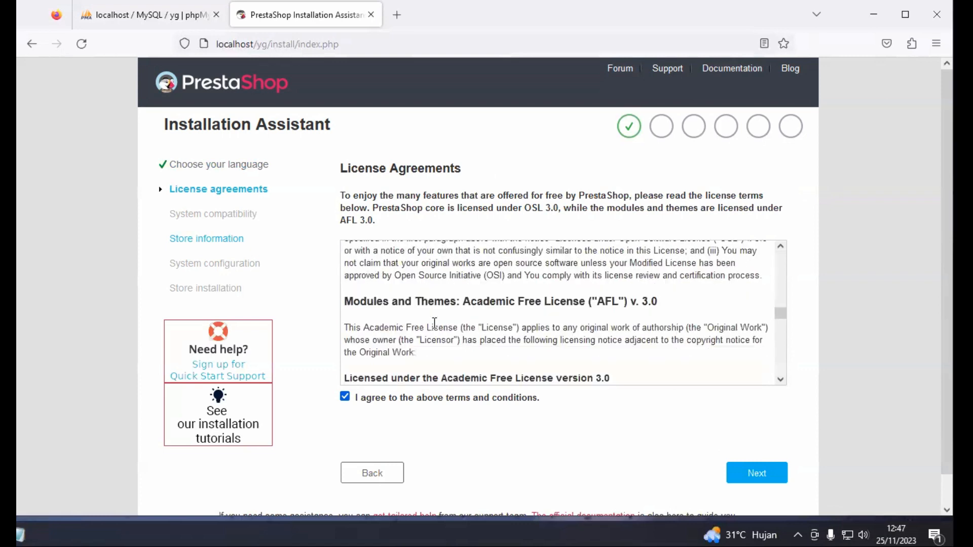
scroll(435, 324, down, 5)
scroll(436, 323, down, 2)
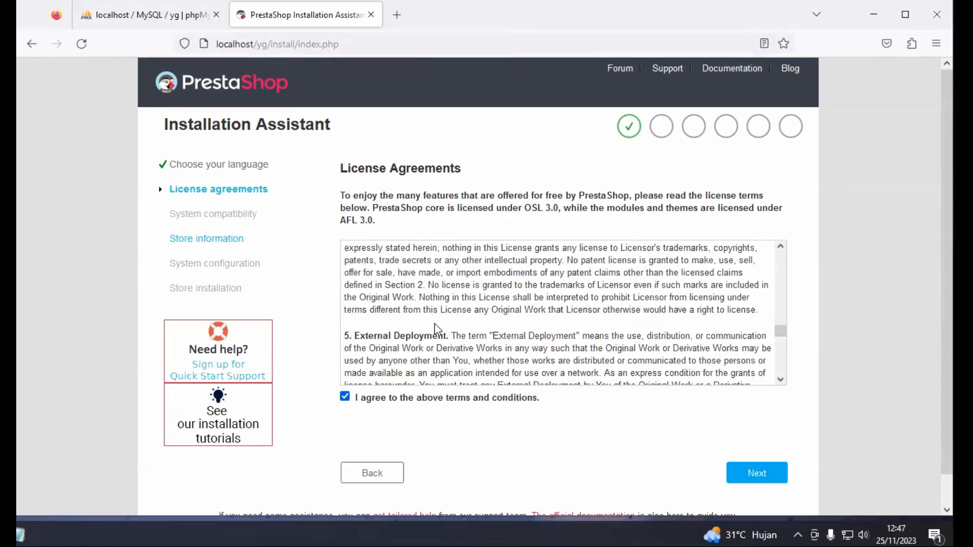
scroll(375, 331, down, 2)
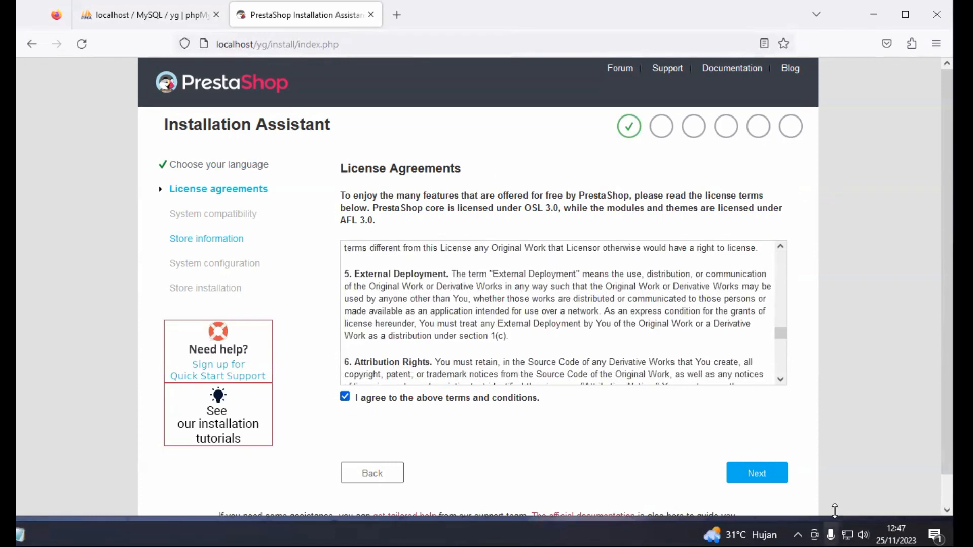
click(778, 480)
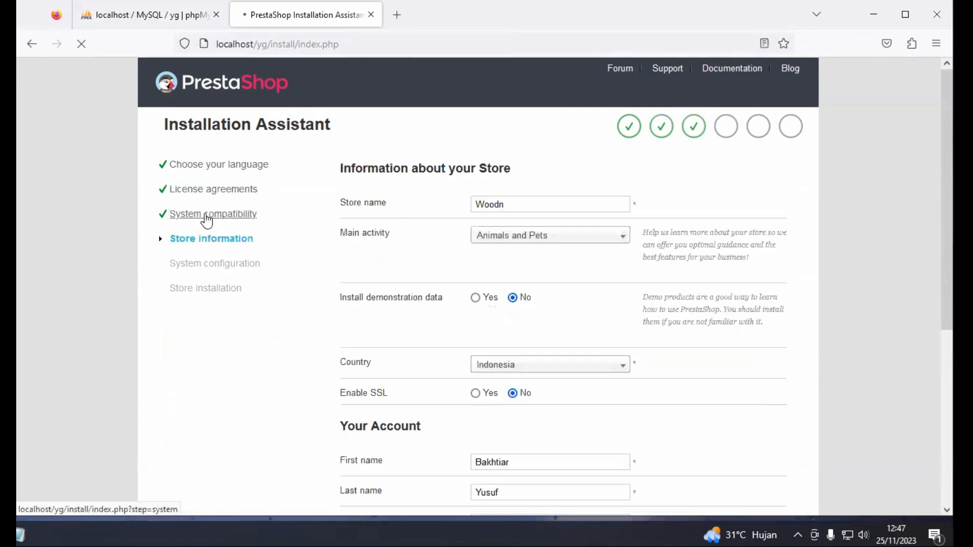
Review the green system compatibility verified message, then continue to store information
click(206, 215)
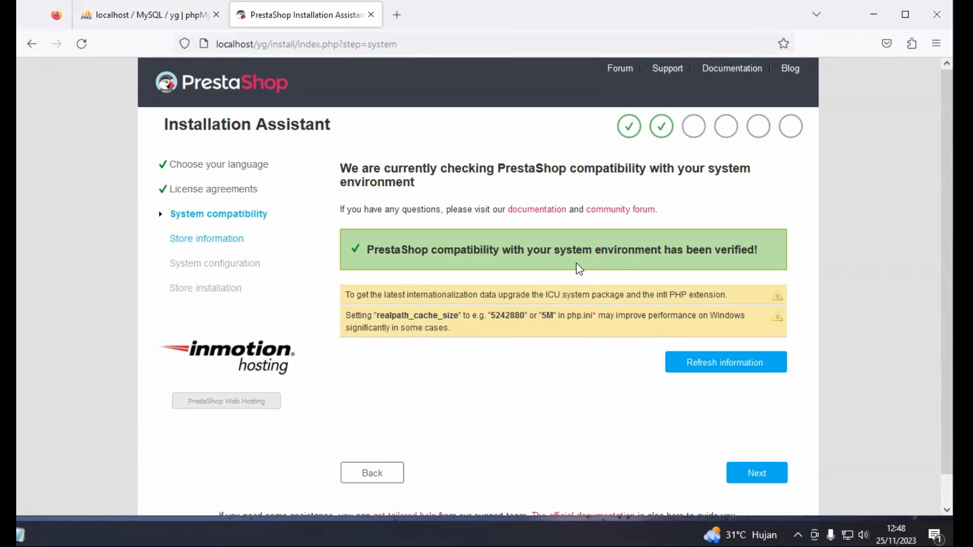
drag(352, 246, 699, 272)
click(749, 255)
click(766, 481)
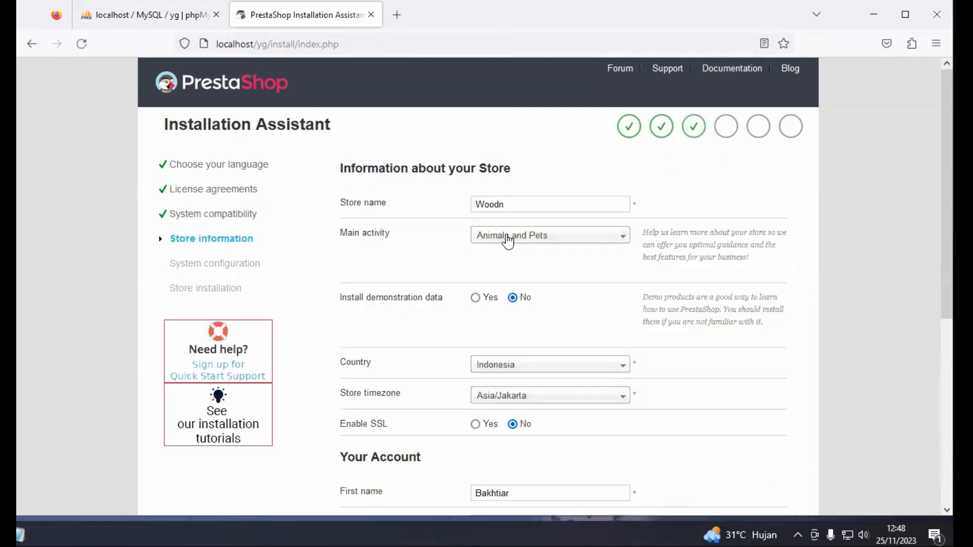
Change the store name from Woodn to Y7G
scroll(379, 226, down, 3)
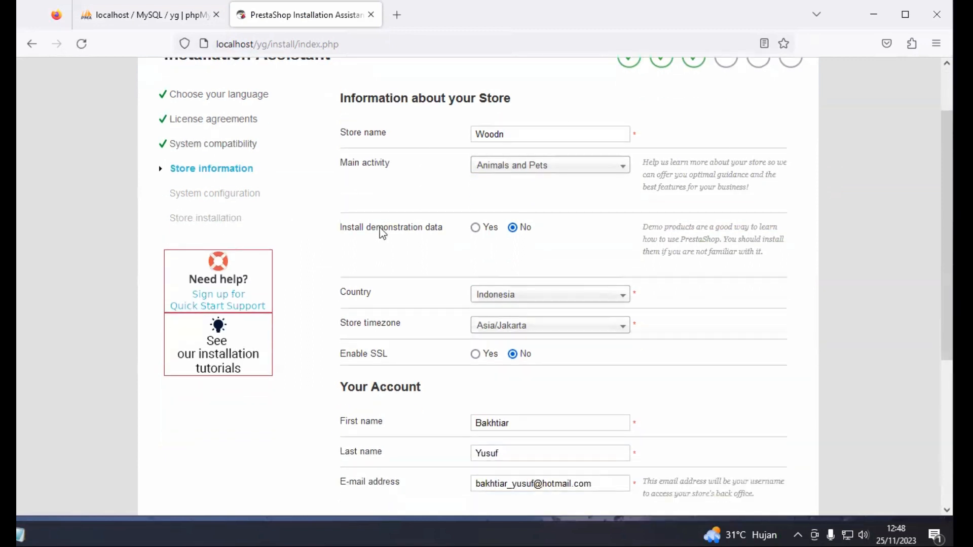
scroll(384, 235, up, 3)
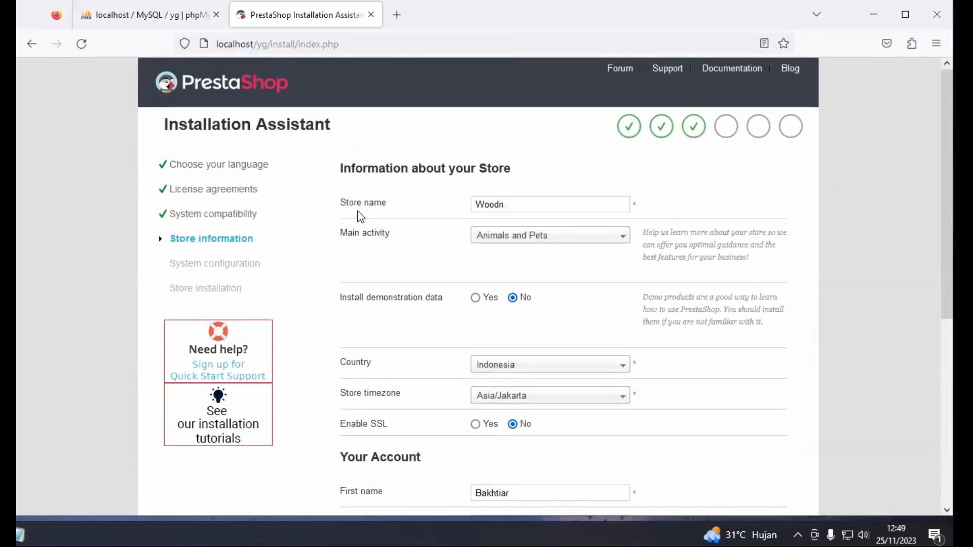
drag(340, 204, 387, 205)
click(491, 204)
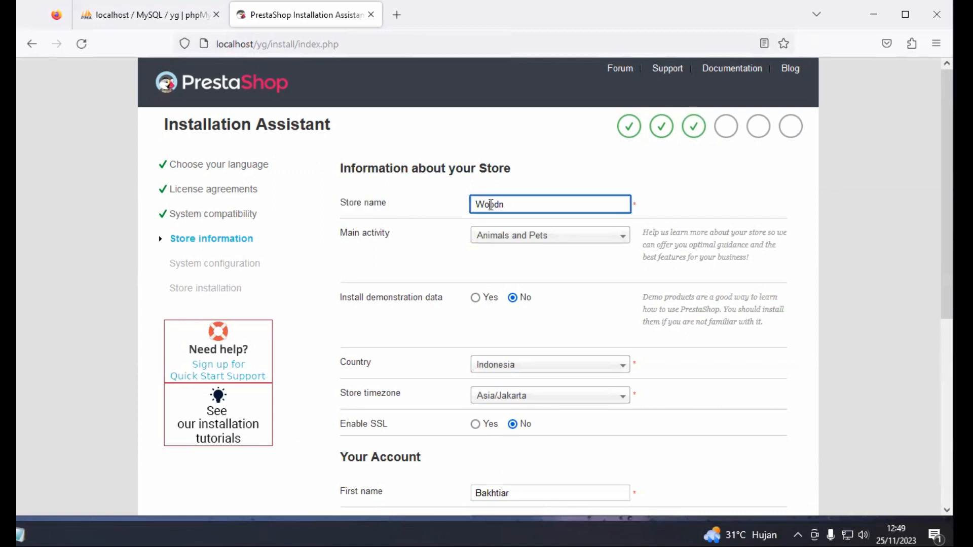
double_click(490, 204)
text(Y&G)
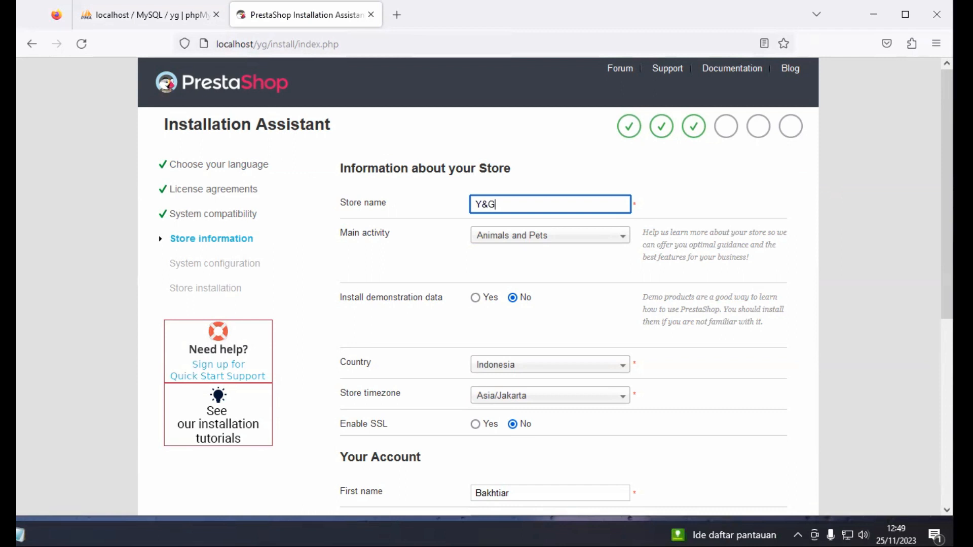
key(BackSpace)
key(BackSpace)
text(7G)
Set the store's main activity to Computer Hardware and Software
click(560, 241)
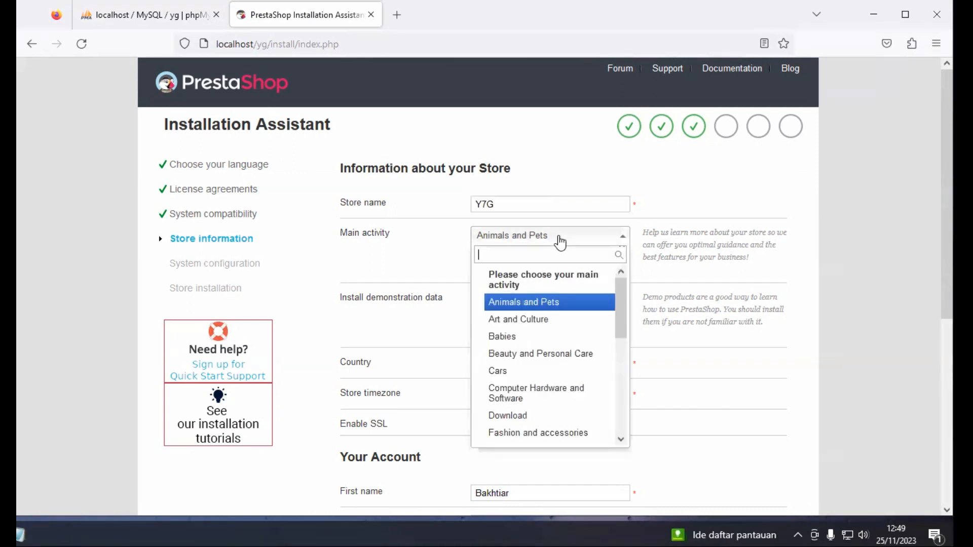
click(546, 394)
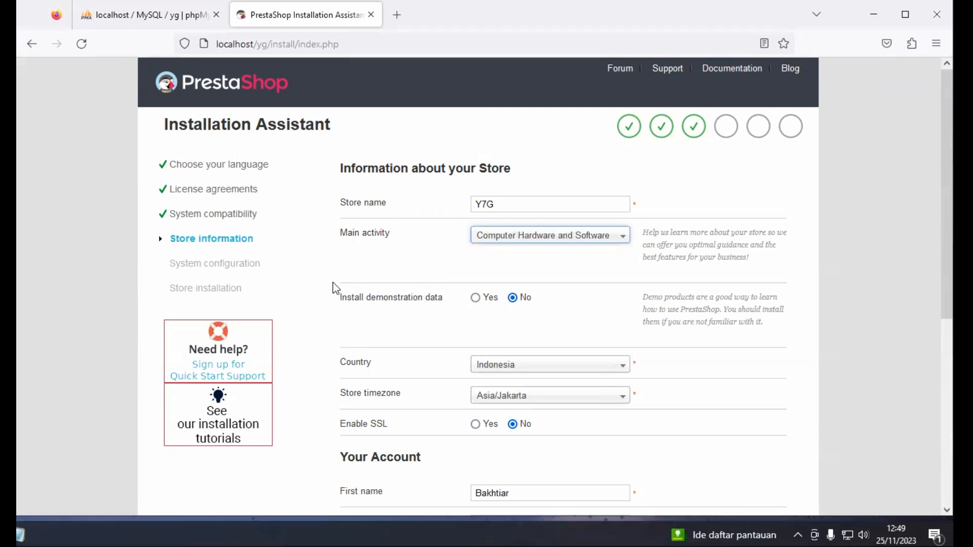
scroll(334, 287, down, 2)
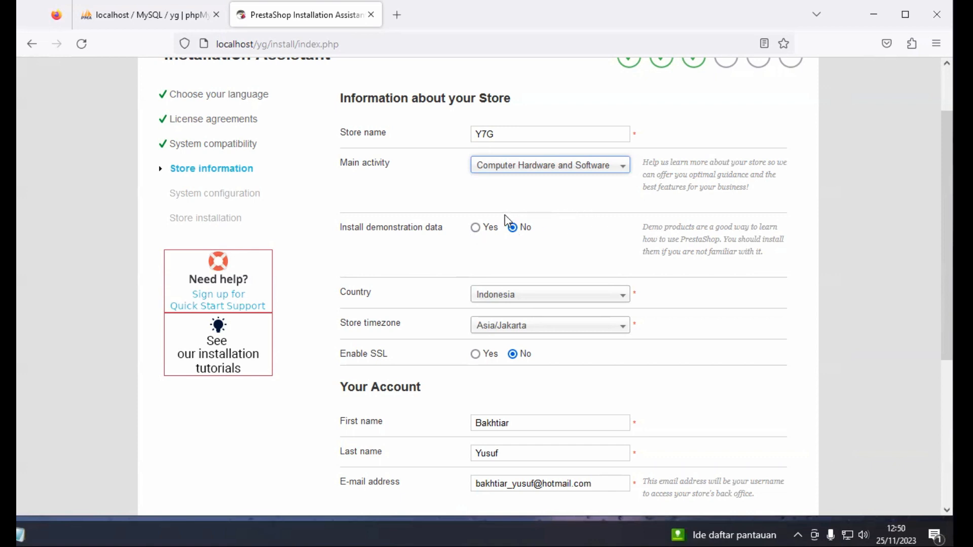
Choose Yes to install demonstration data
click(475, 230)
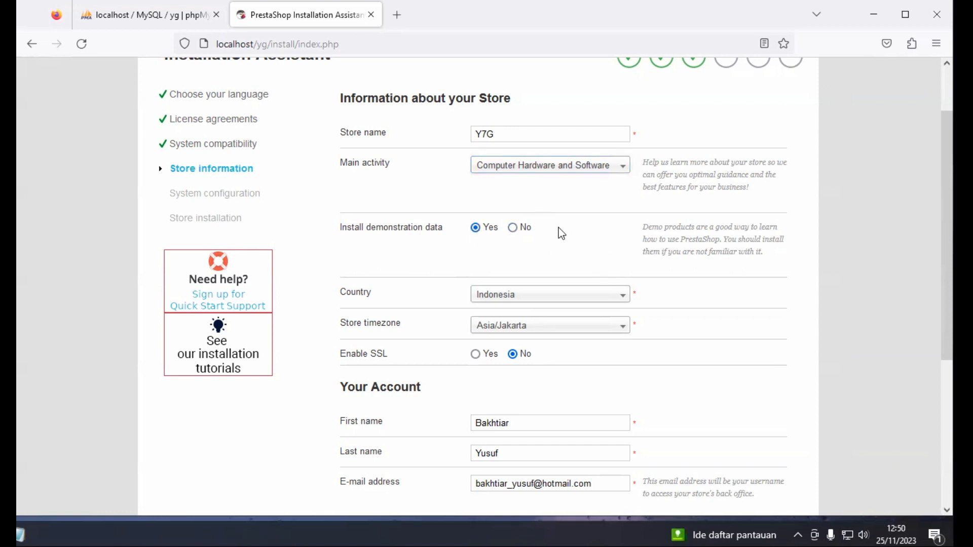
scroll(434, 248, down, 3)
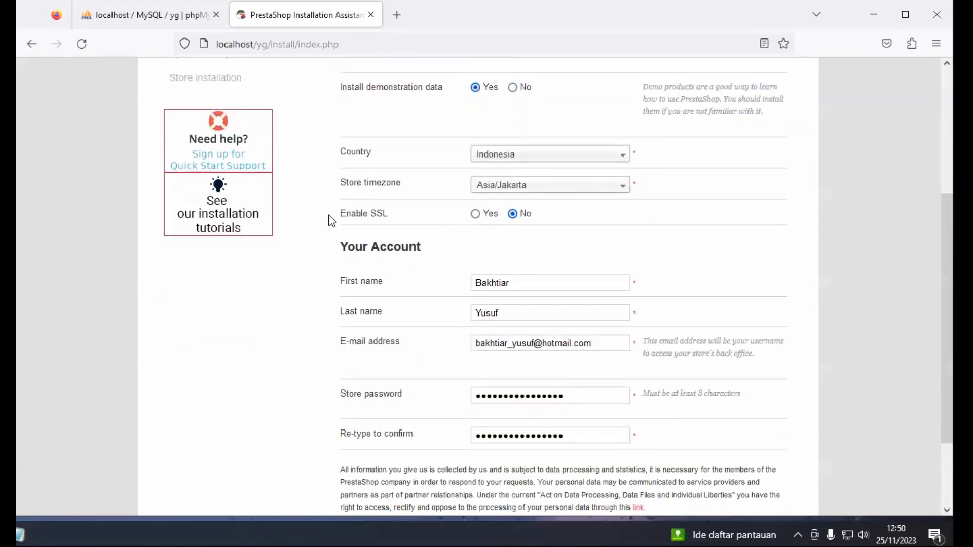
scroll(355, 243, up, 3)
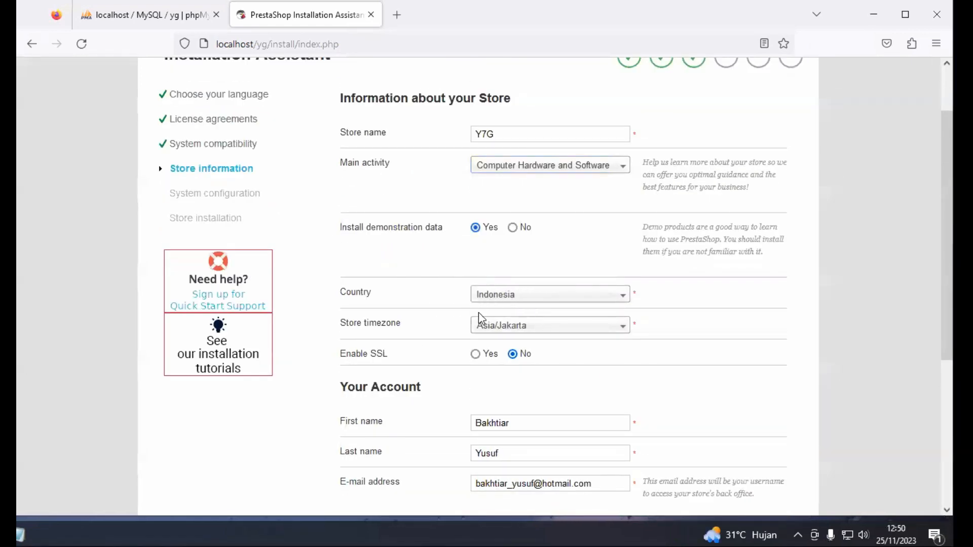
scroll(621, 291, down, 2)
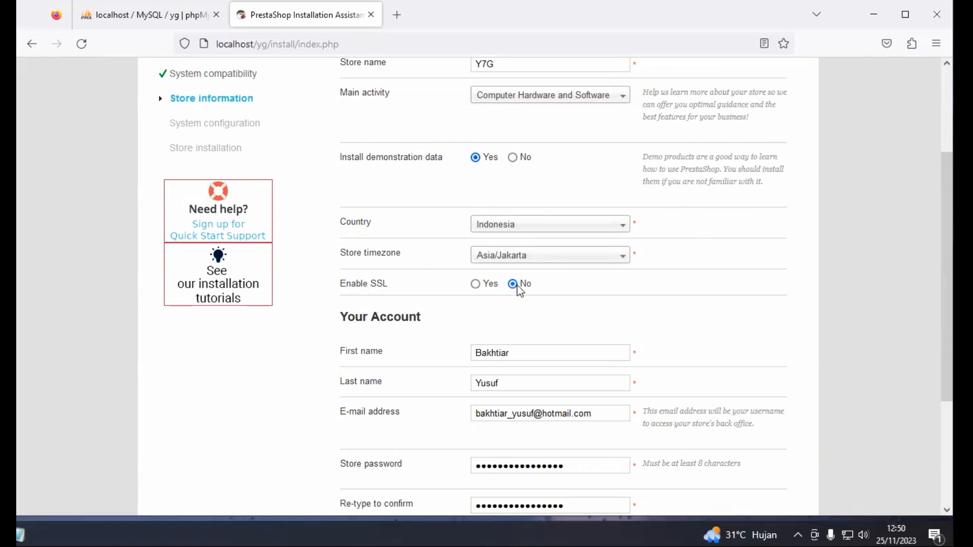
scroll(541, 293, down, 3)
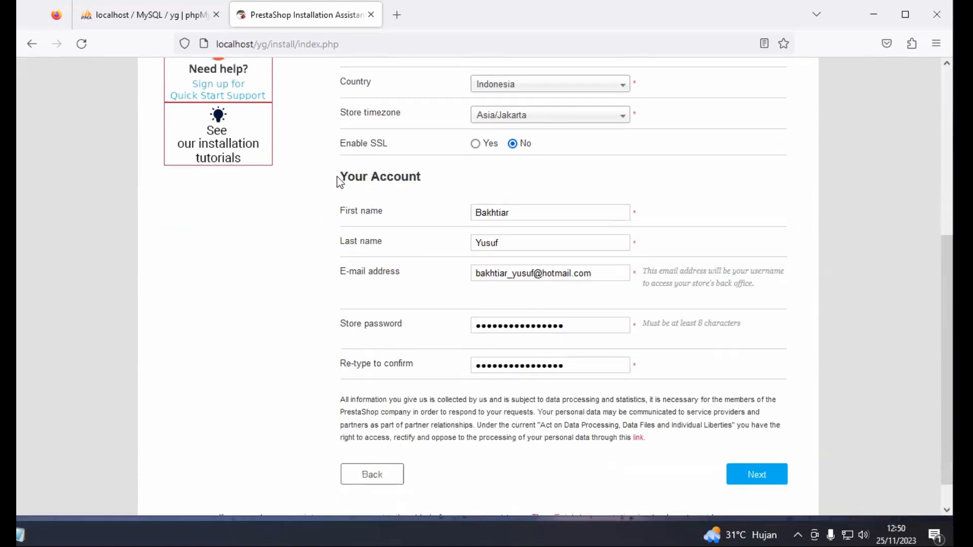
Check the account e-mail and password fields, then submit the store information
drag(337, 177, 416, 183)
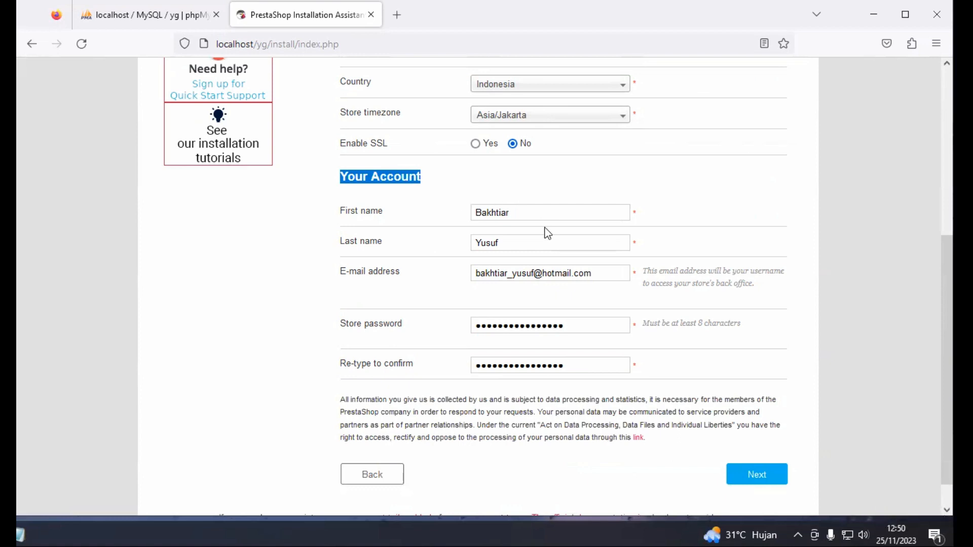
click(611, 274)
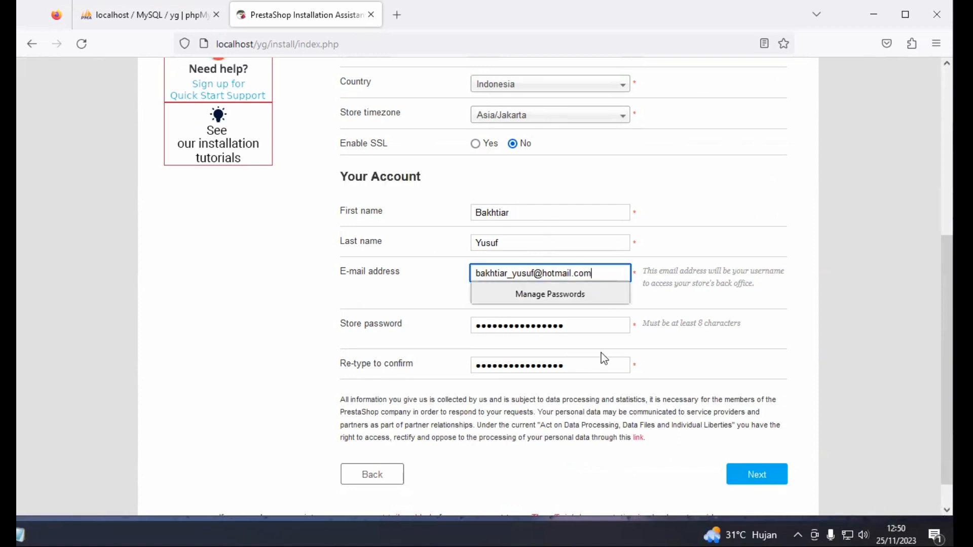
click(600, 327)
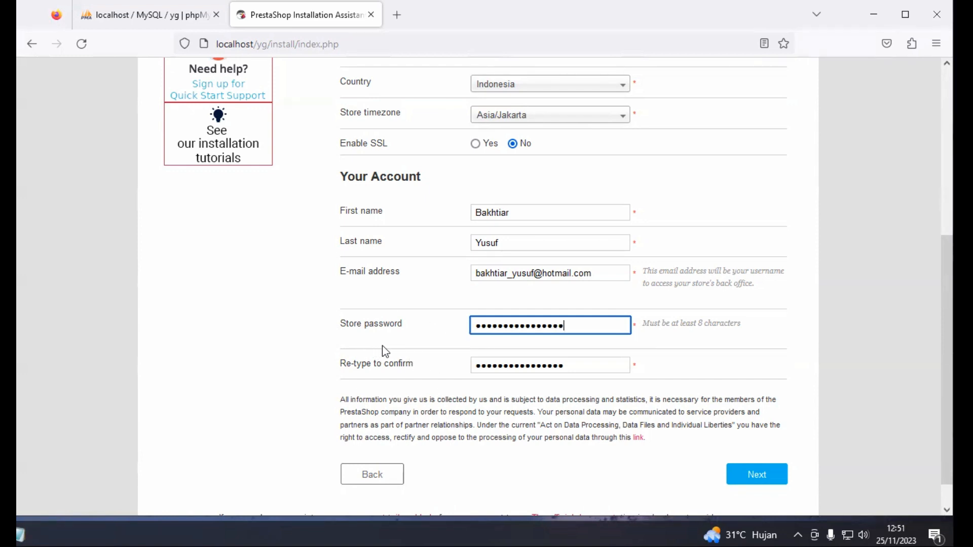
scroll(348, 348, down, 1)
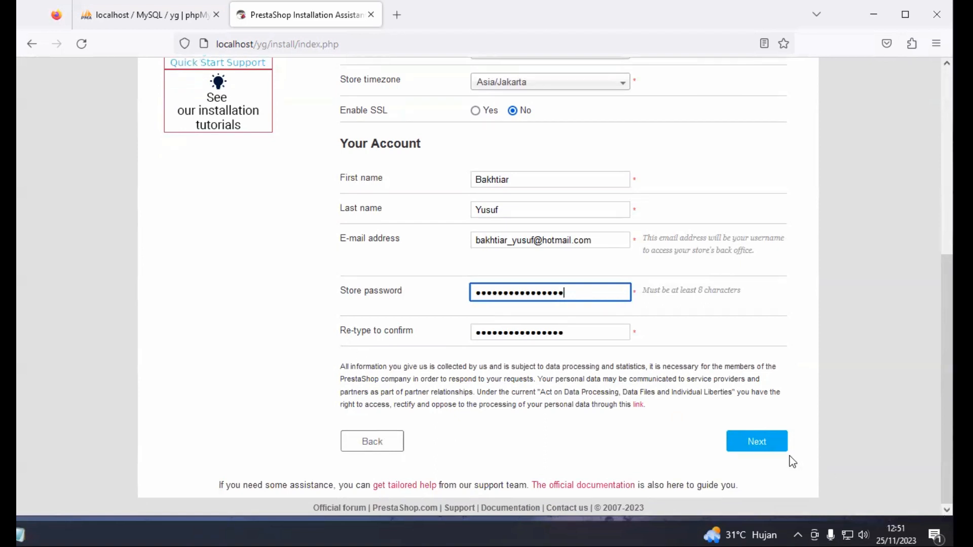
click(763, 448)
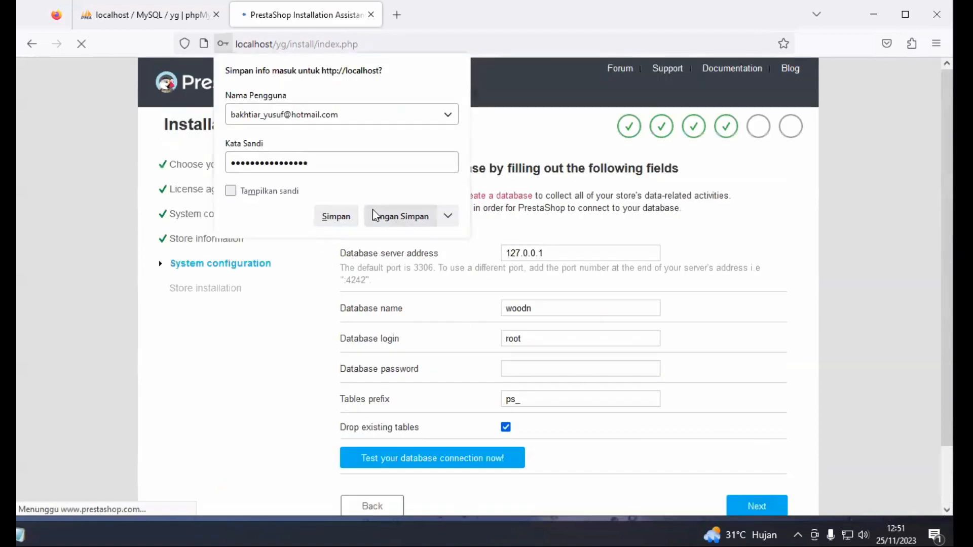
Decline Firefox's offer to save the store login and look over the System configuration page
click(401, 216)
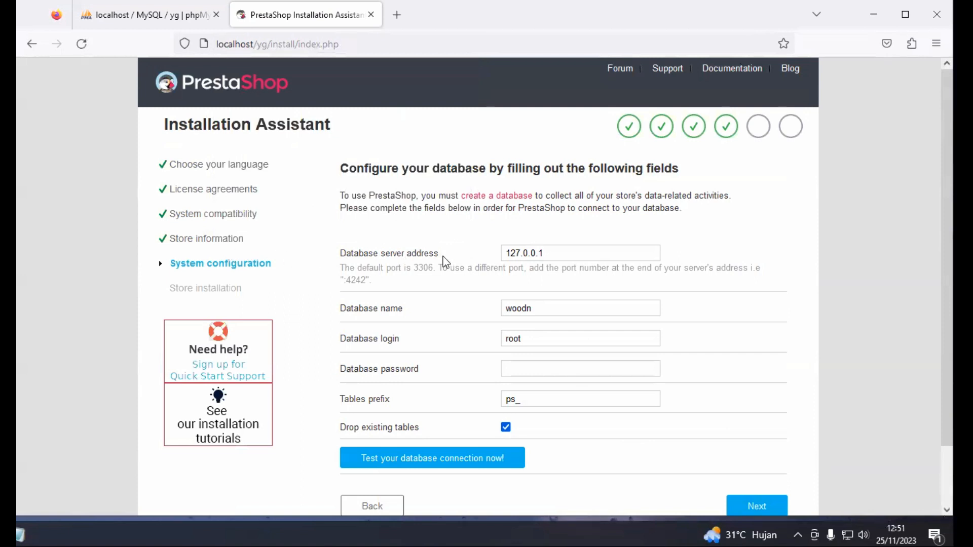
scroll(445, 262, down, 2)
scroll(445, 262, up, 2)
Confirm yg in phpMyAdmin, then change the installer's database name from woodn to yg
click(147, 15)
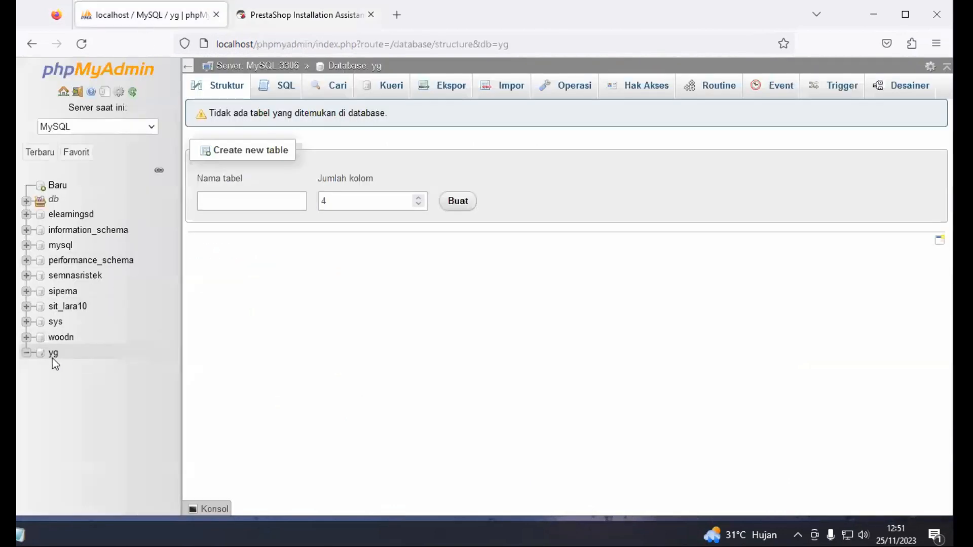
click(290, 15)
double_click(521, 309)
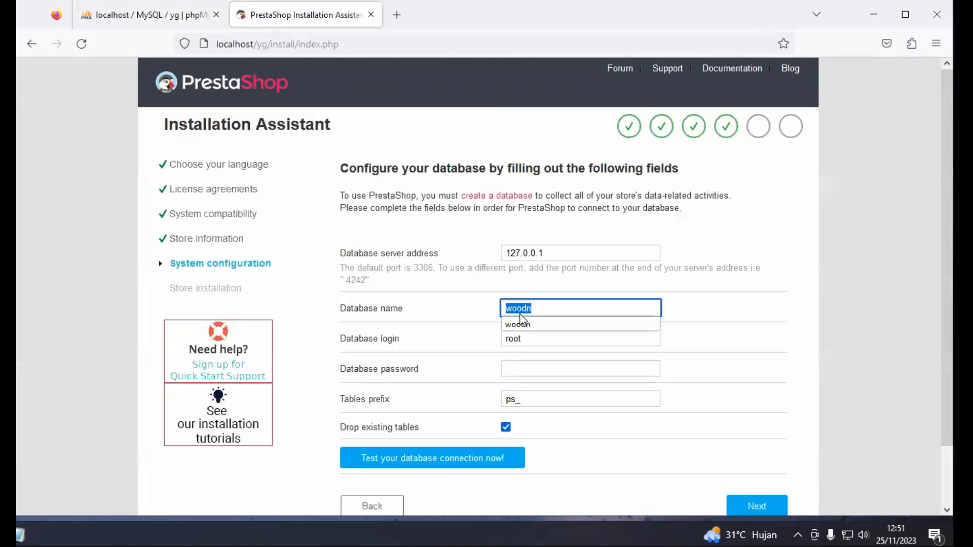
text(yg)
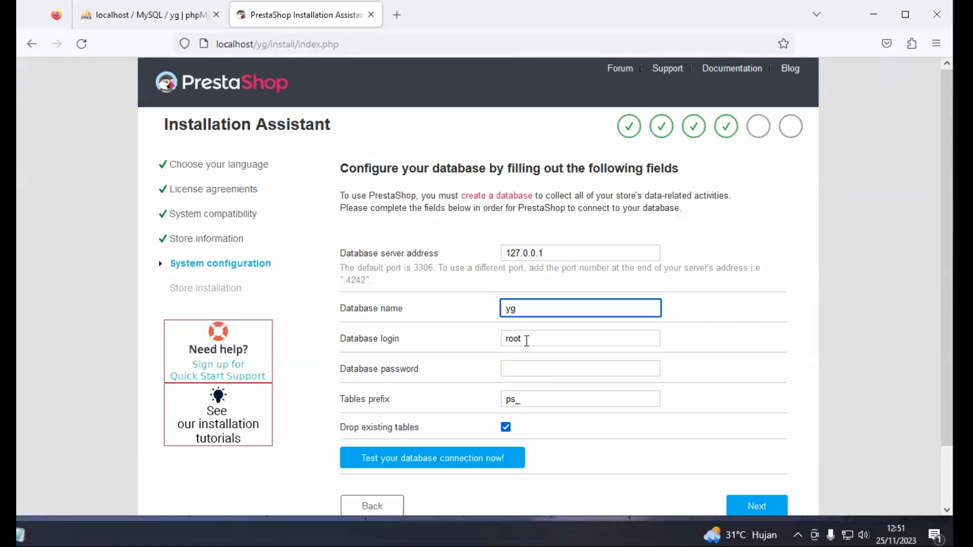
click(526, 376)
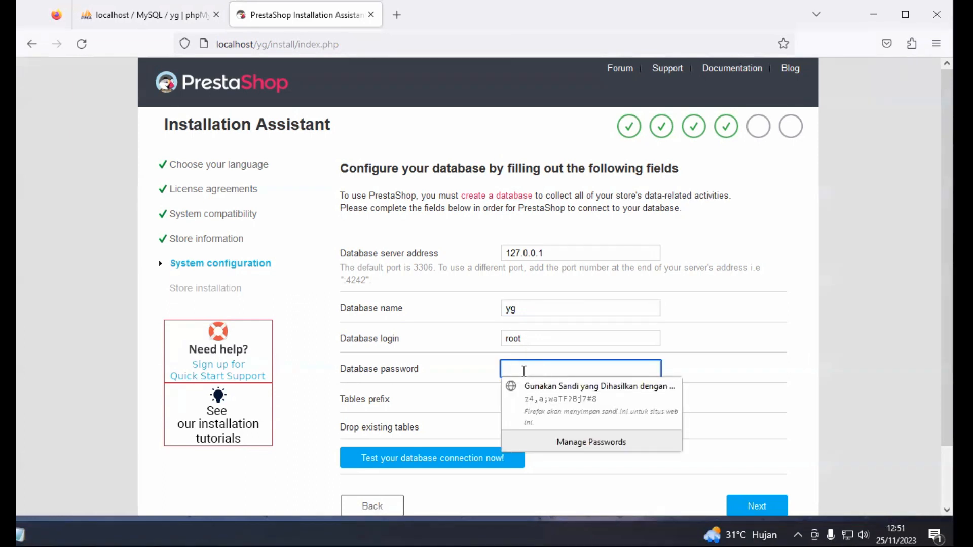
click(877, 287)
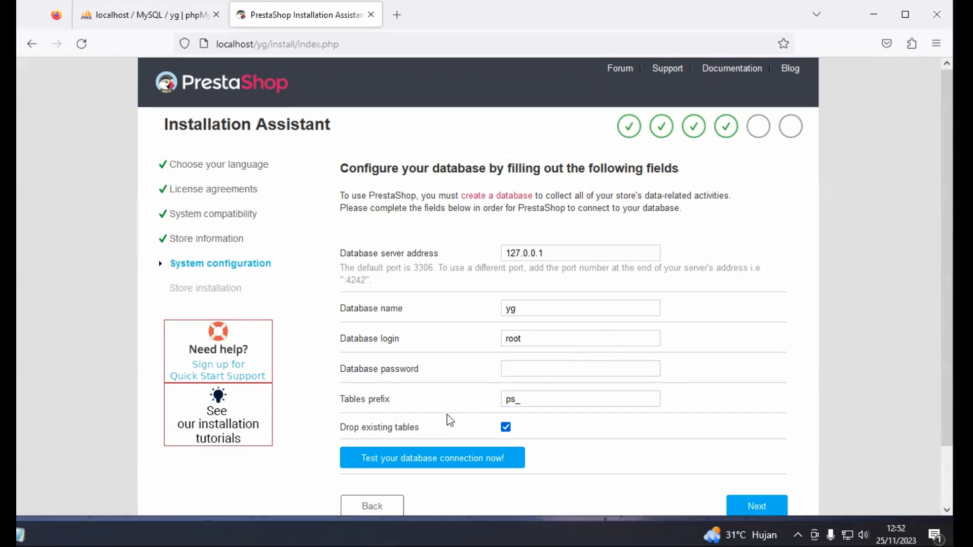
scroll(507, 425, down, 2)
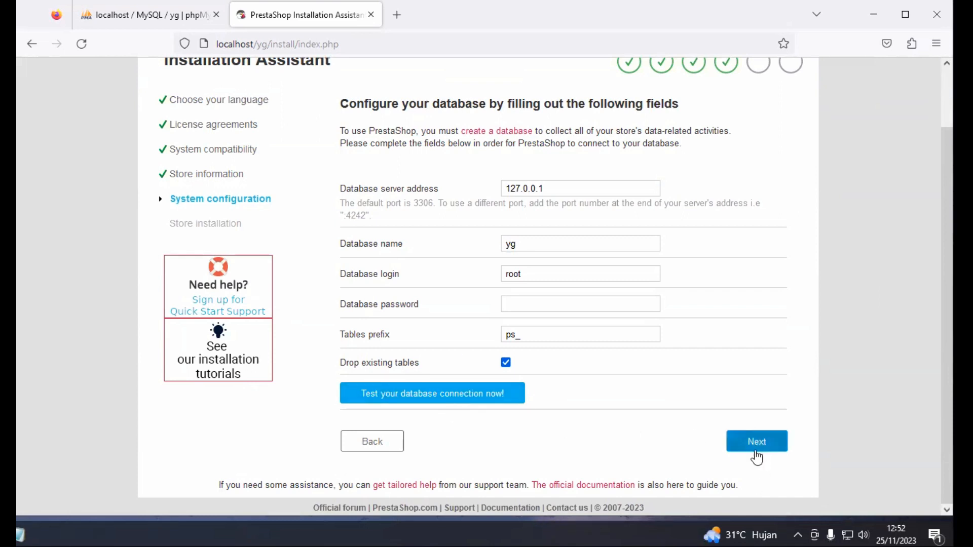
Test the database connection, change the database name to 'y', retest, and read the error
click(370, 394)
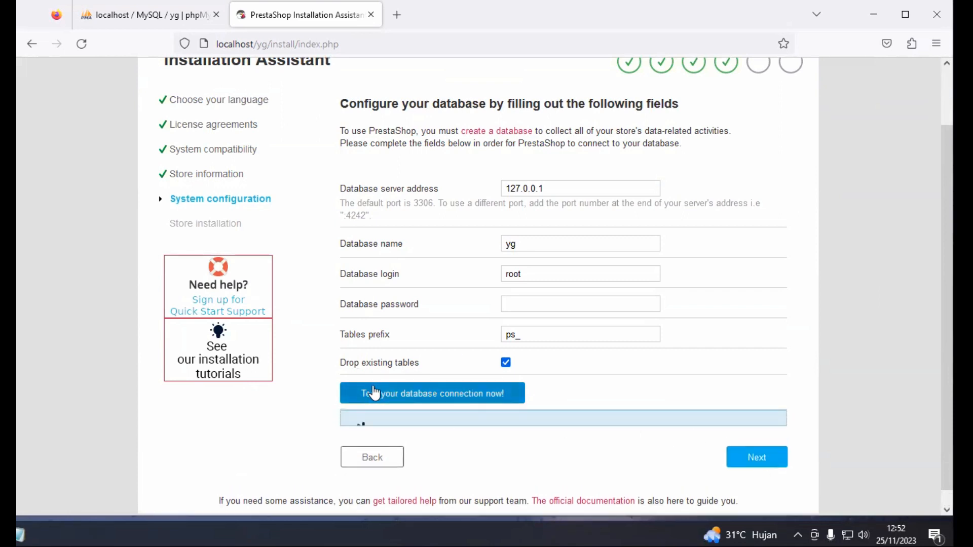
scroll(367, 421, down, 2)
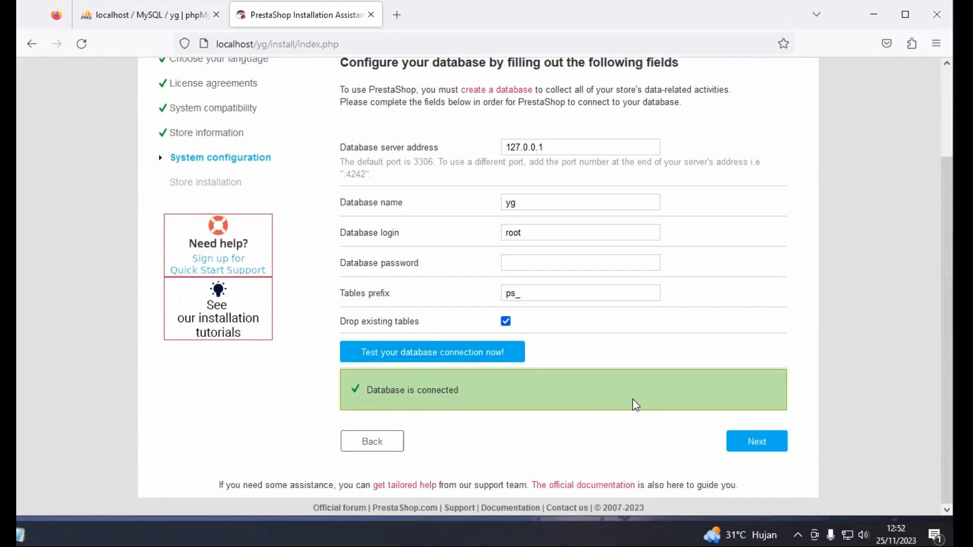
double_click(510, 203)
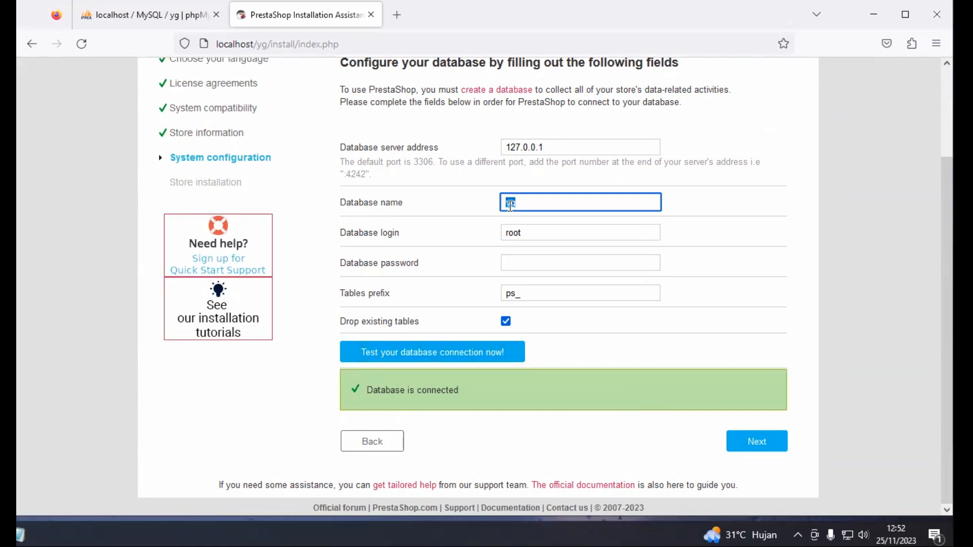
text(y)
click(851, 233)
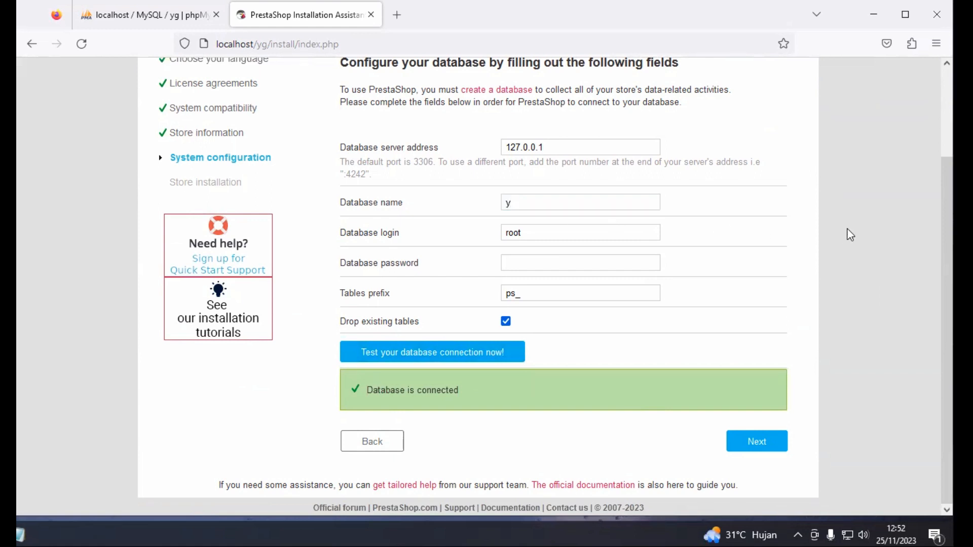
click(418, 352)
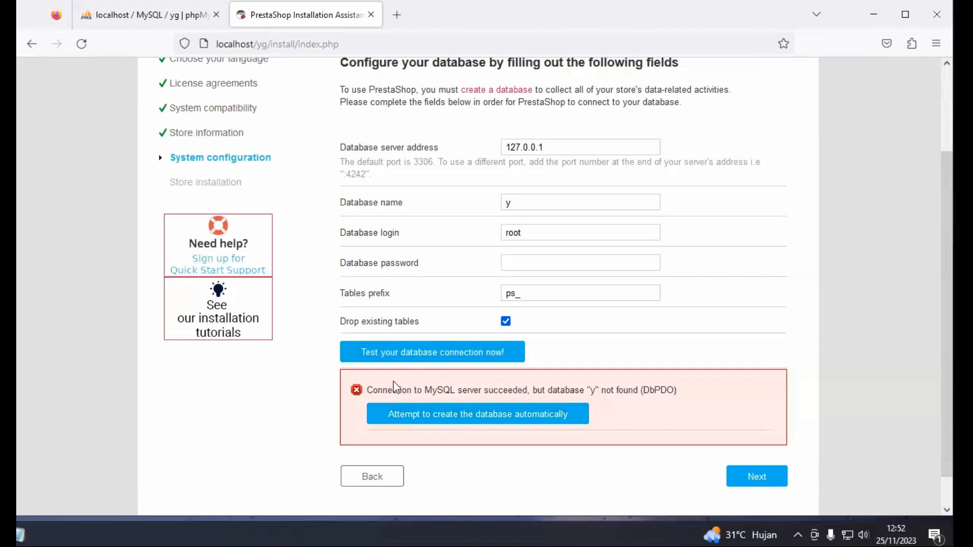
scroll(374, 389, down, 1)
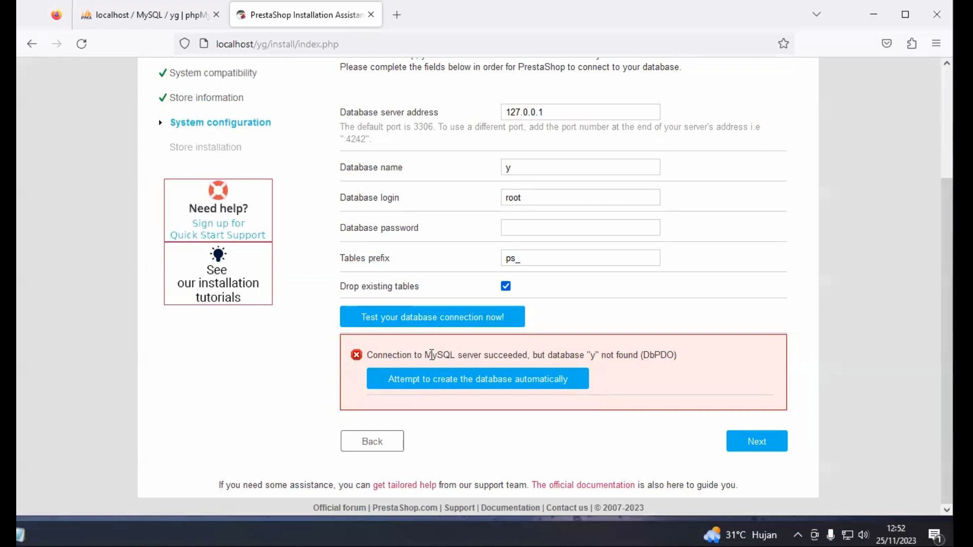
drag(425, 354, 633, 360)
click(632, 360)
Enter a database password and retest; after the Database Server error, clear the password field
click(519, 223)
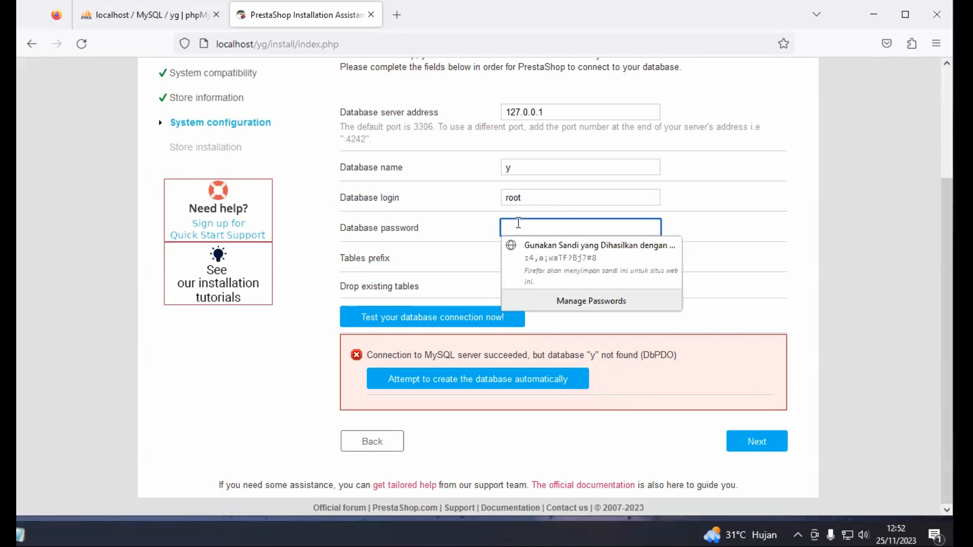
text(••••)
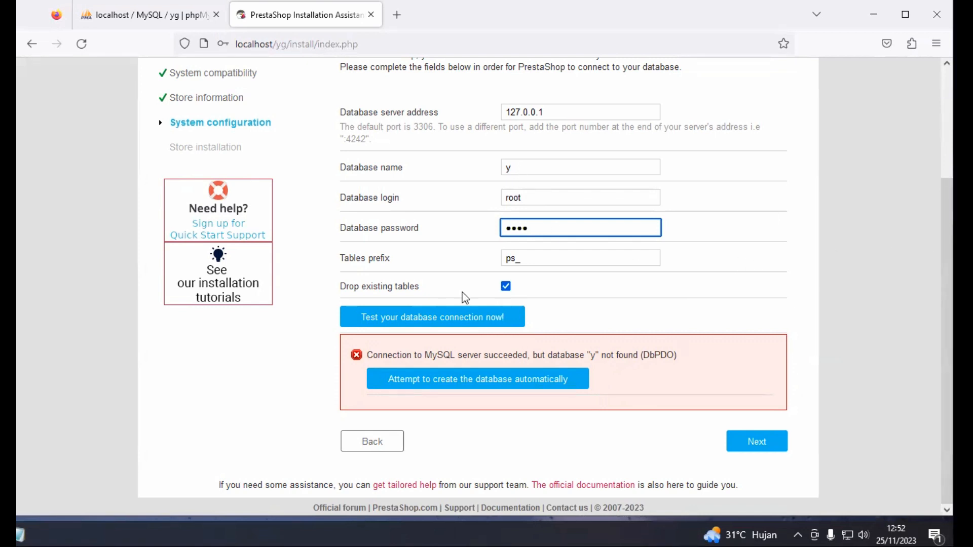
click(429, 320)
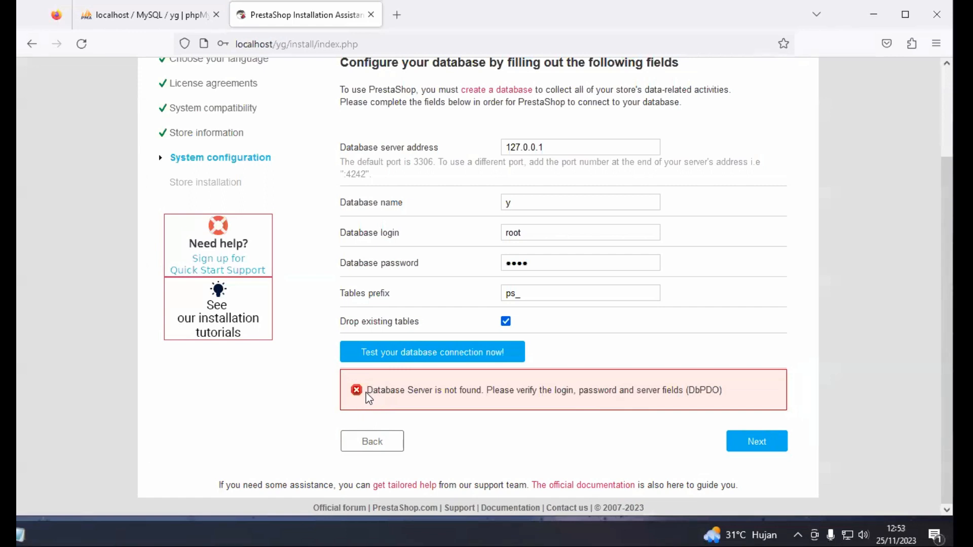
drag(367, 395, 433, 395)
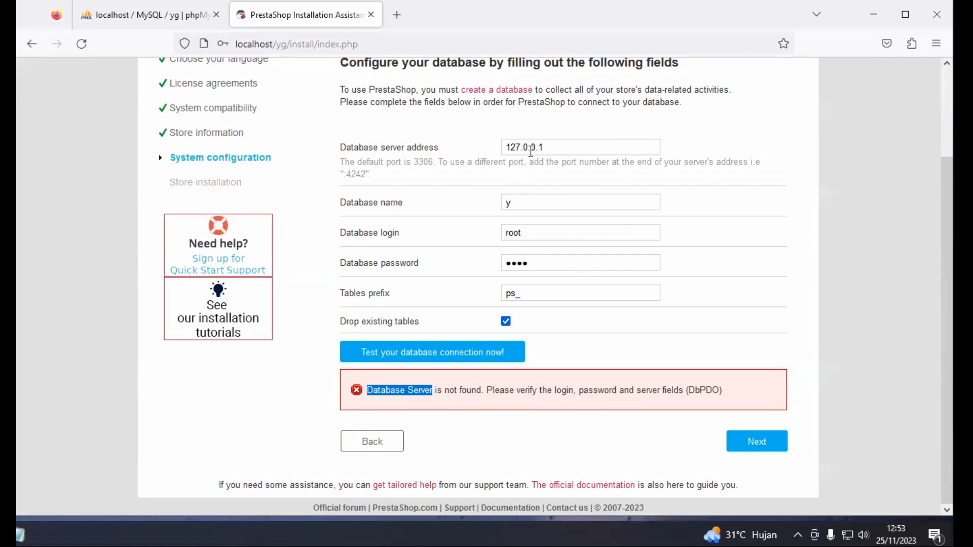
double_click(517, 263)
key(BackSpace)
click(528, 200)
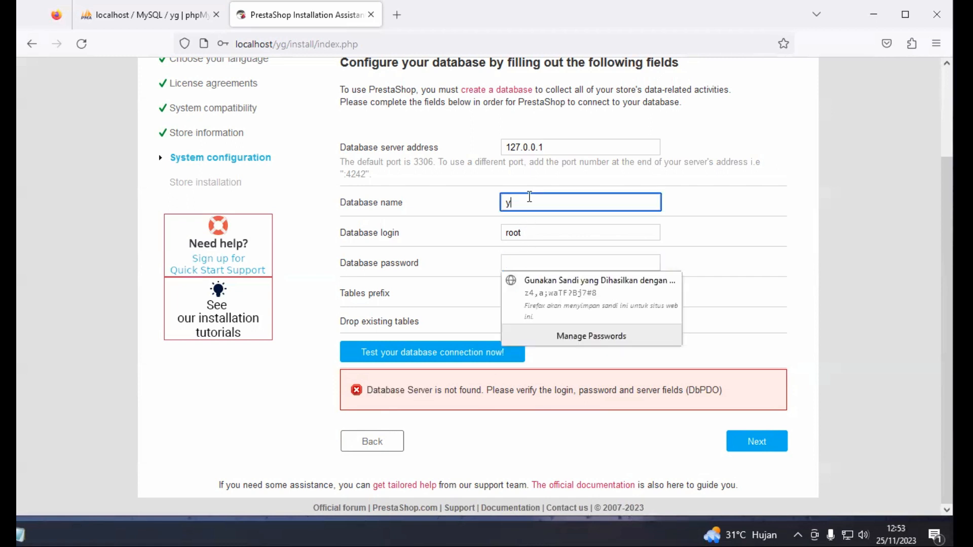
click(828, 254)
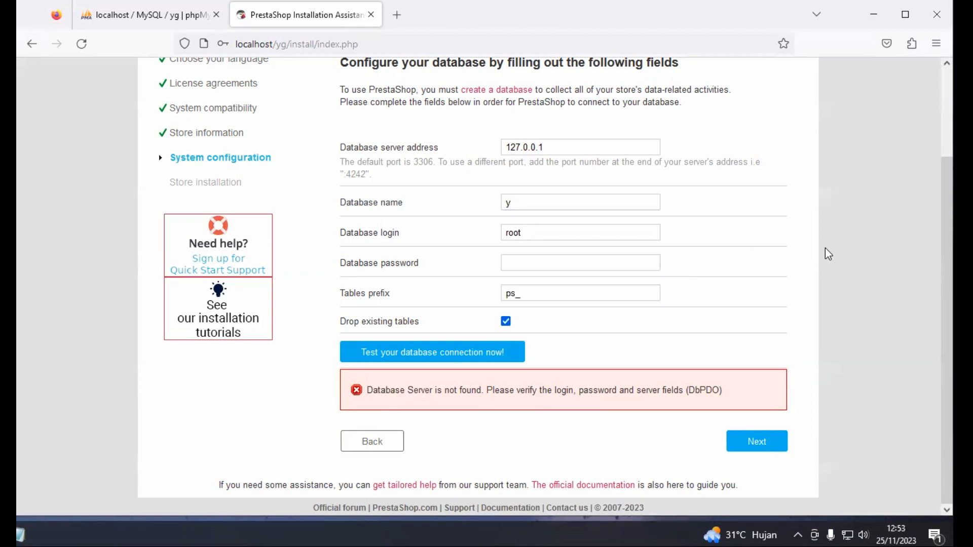
Retest with no password, then change the database name back to 'yg'
click(462, 355)
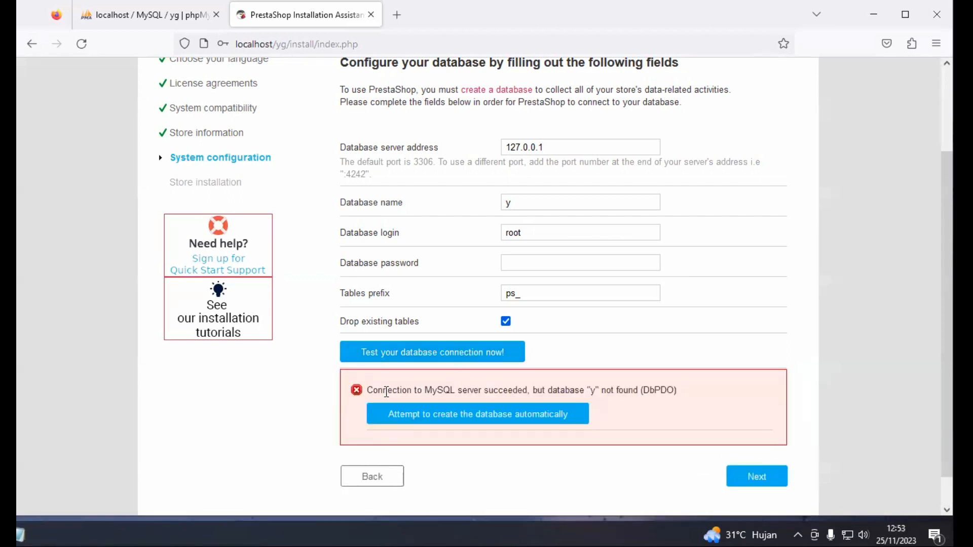
drag(366, 390, 539, 391)
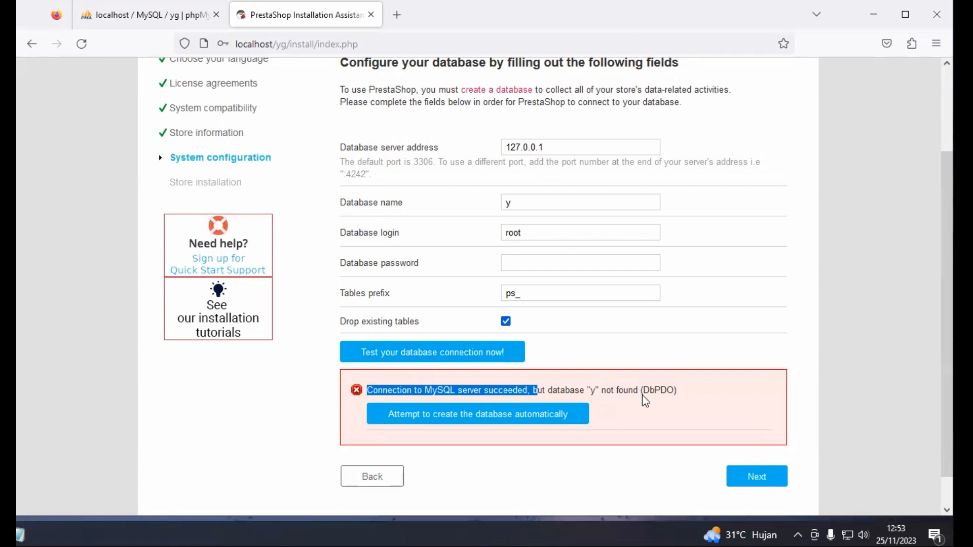
click(561, 205)
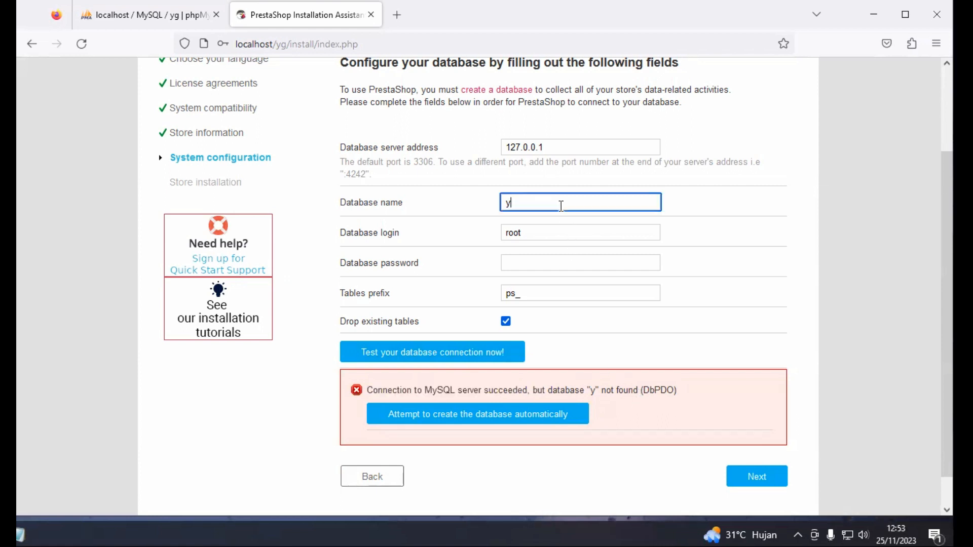
text(g)
click(854, 217)
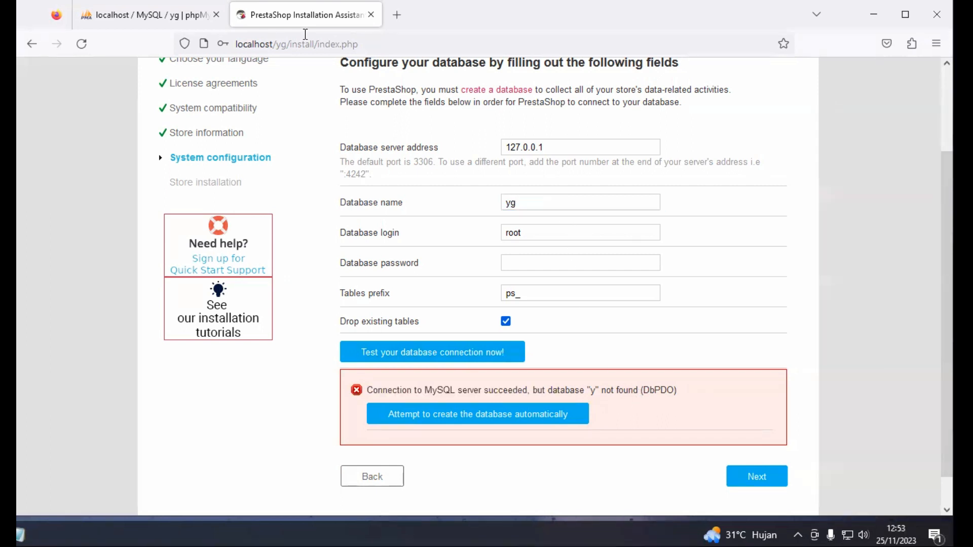
Check database yg in phpMyAdmin, get 'Database is connected' and start the store installation
click(151, 20)
click(310, 21)
click(419, 355)
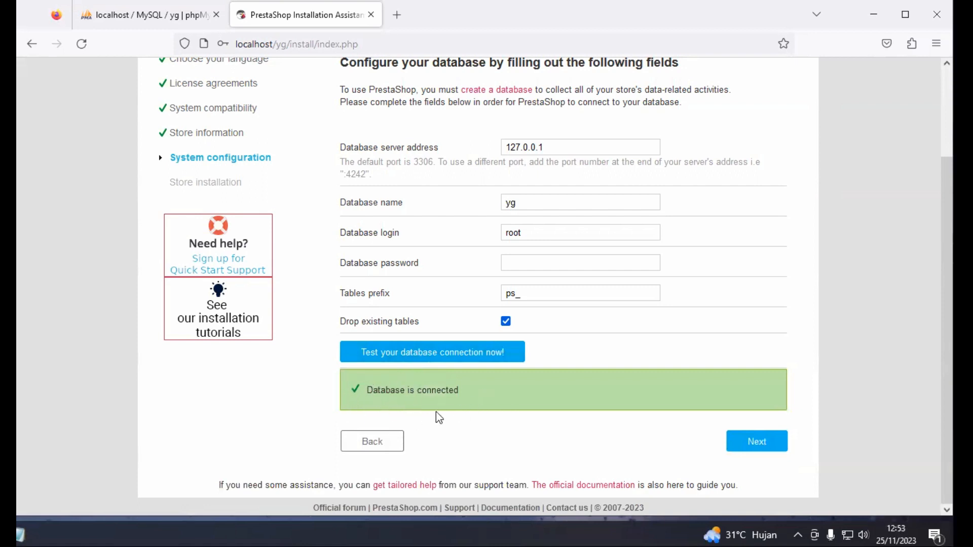
click(760, 446)
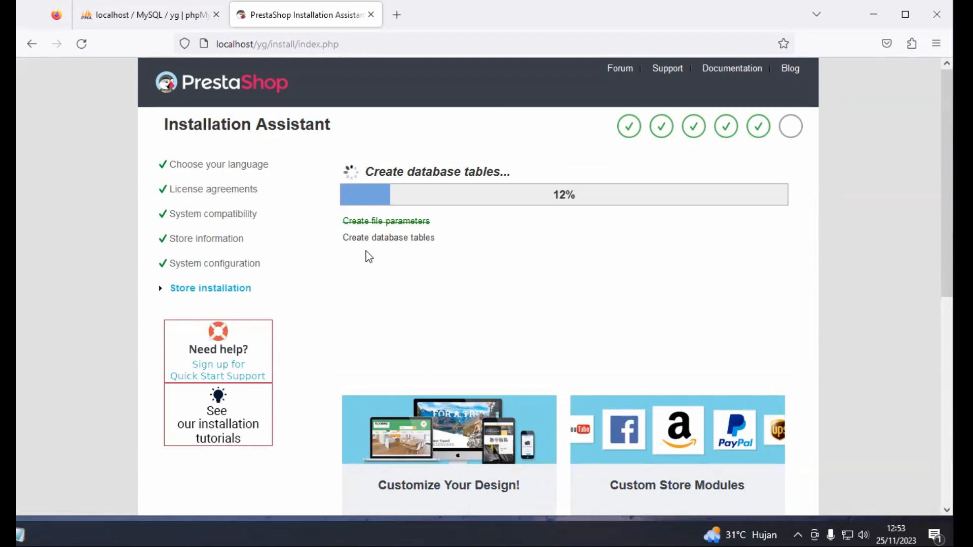
Note the table-creation step at 12%, then view database yg in phpMyAdmin, still without tables
drag(343, 239, 440, 245)
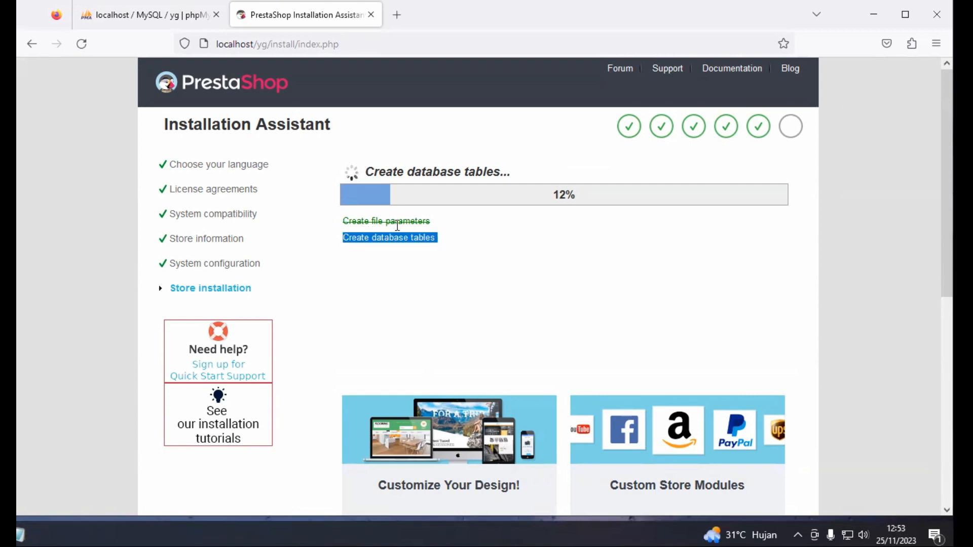
click(372, 242)
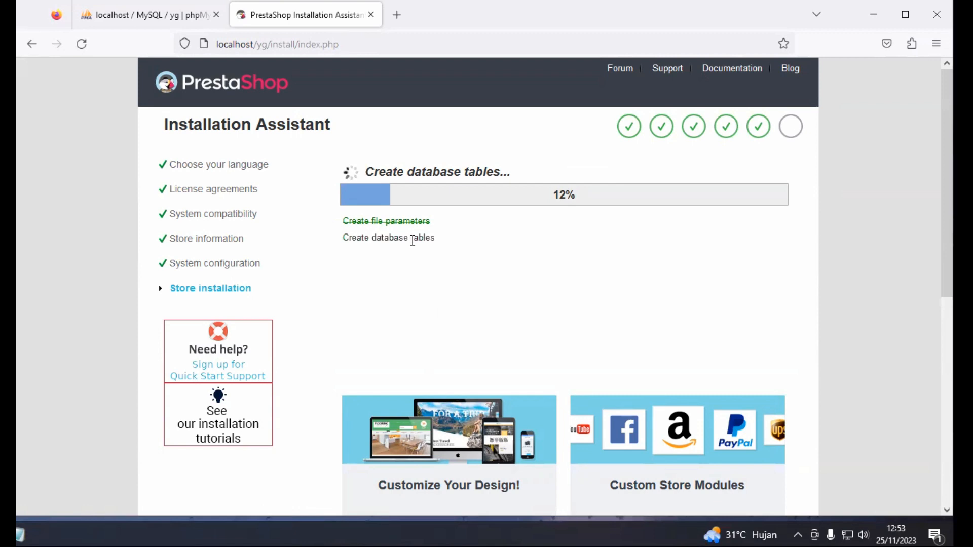
click(170, 19)
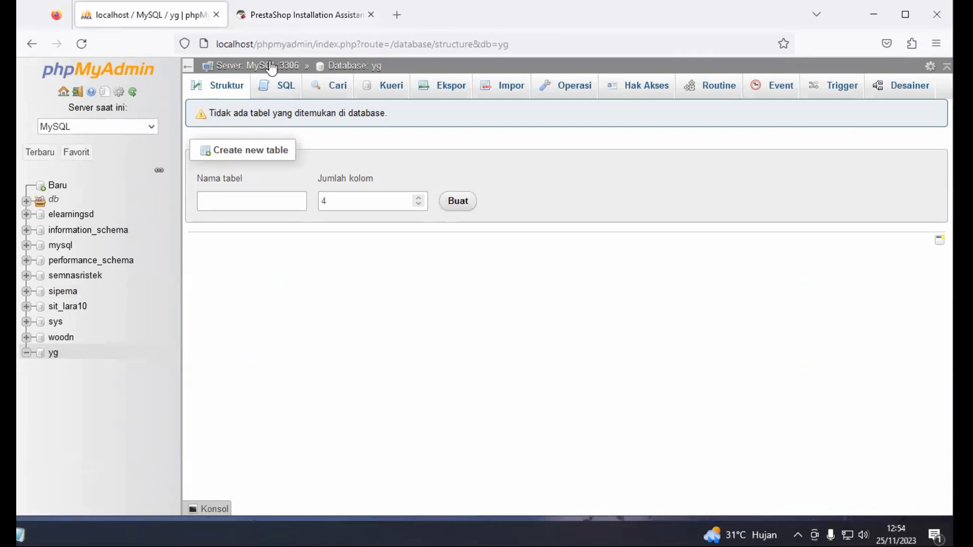
Return to the installer, now at 23% creating the default store and languages
click(302, 14)
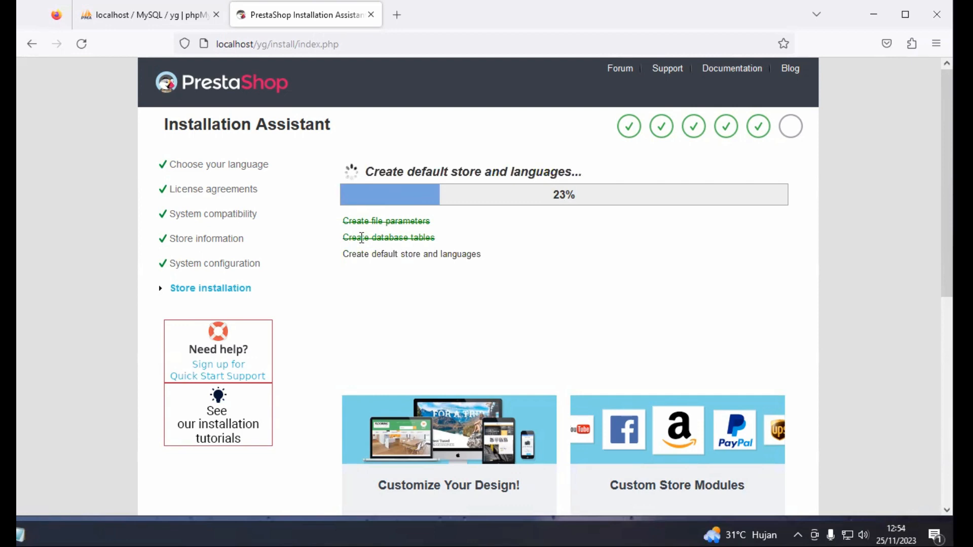
Follow the installer to 45% configuring store information, then switch to database yg in phpMyAdmin
drag(346, 238, 440, 245)
click(534, 244)
drag(344, 254, 485, 263)
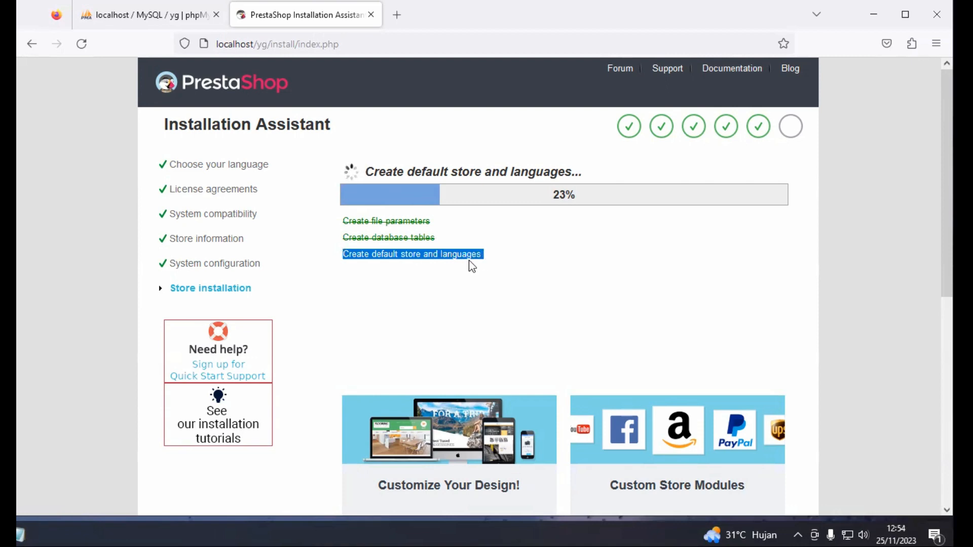
click(469, 261)
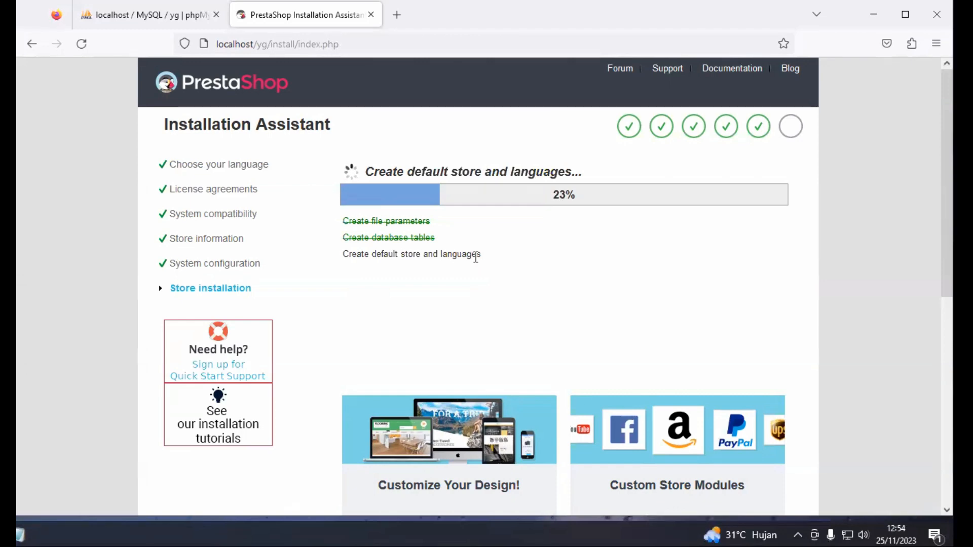
drag(481, 255, 344, 263)
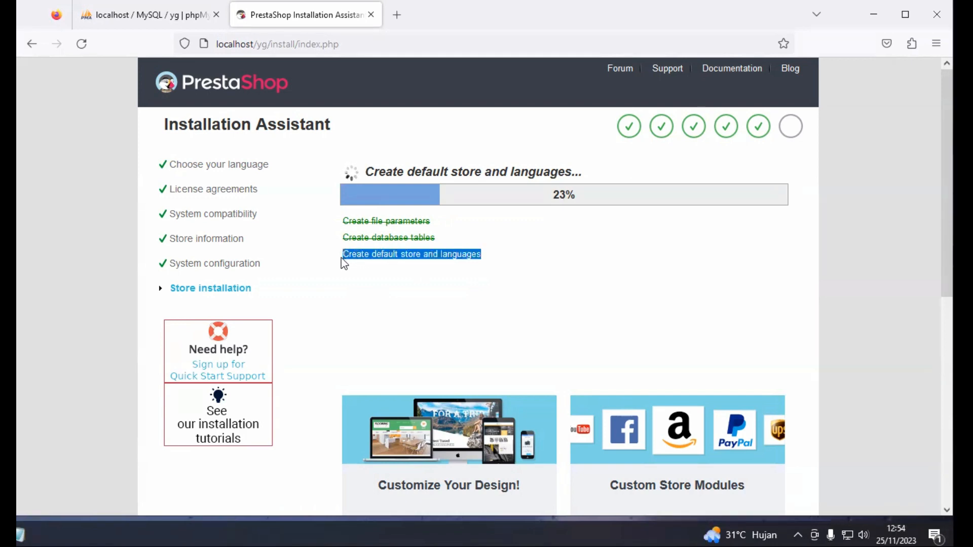
click(488, 257)
drag(482, 257, 338, 260)
click(558, 249)
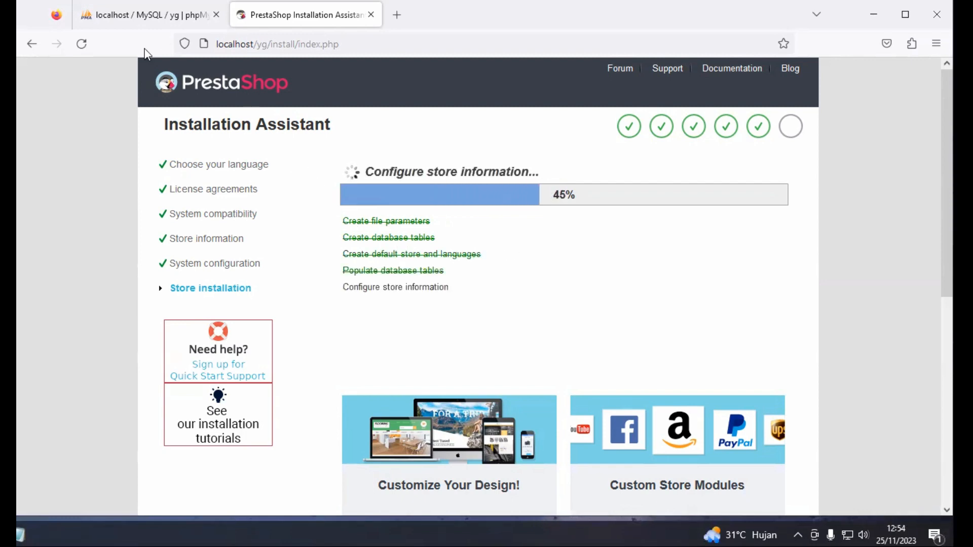
click(145, 22)
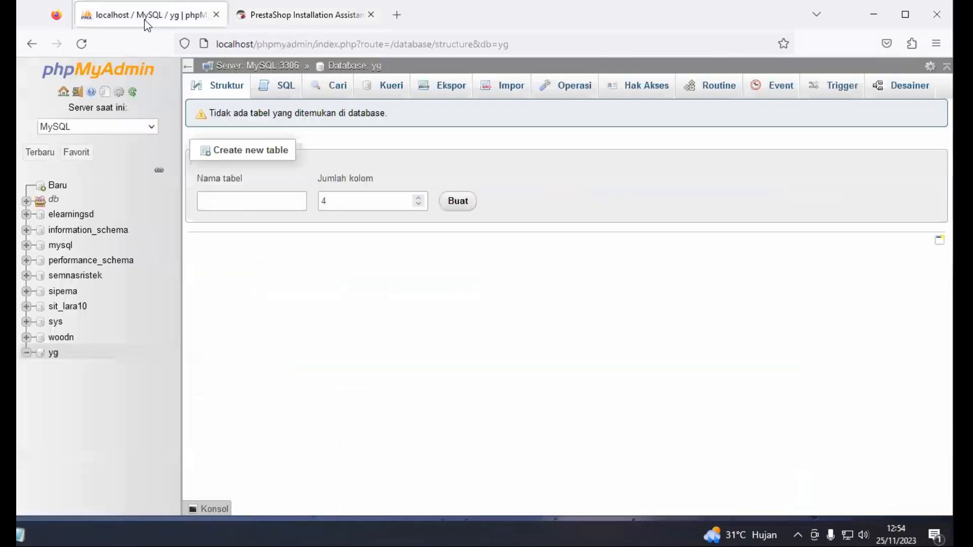
Reload database yg to see the new ps_ tables, then close the phpMyAdmin tab
click(55, 356)
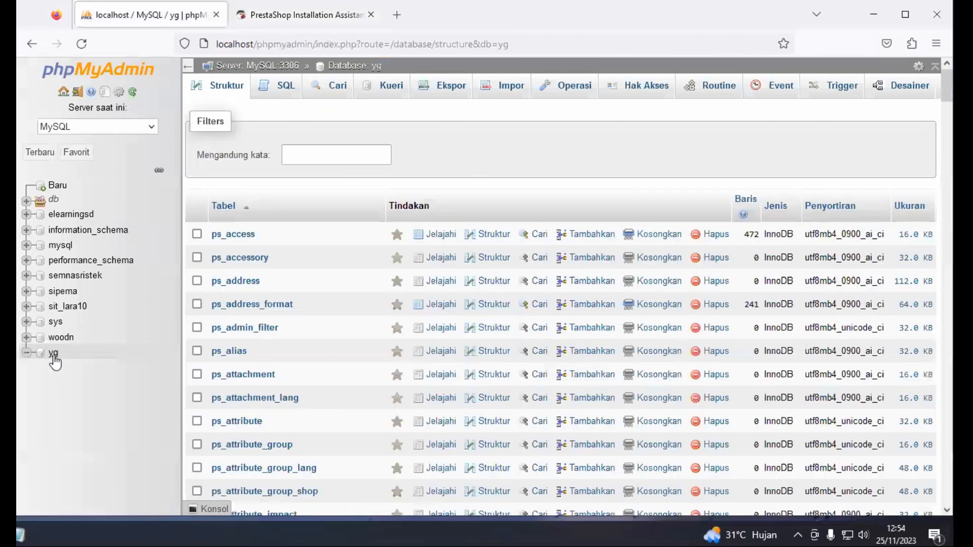
scroll(264, 424, down, 5)
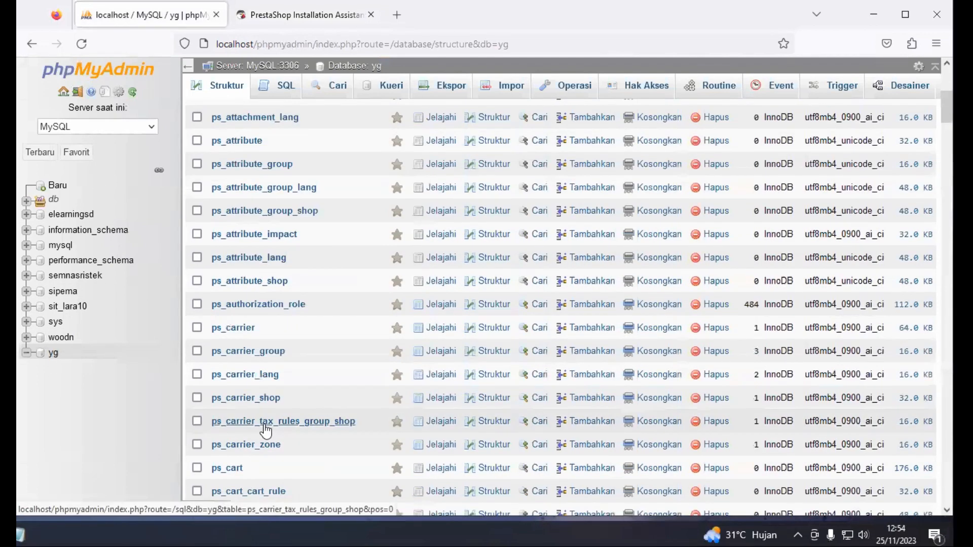
scroll(266, 429, up, 5)
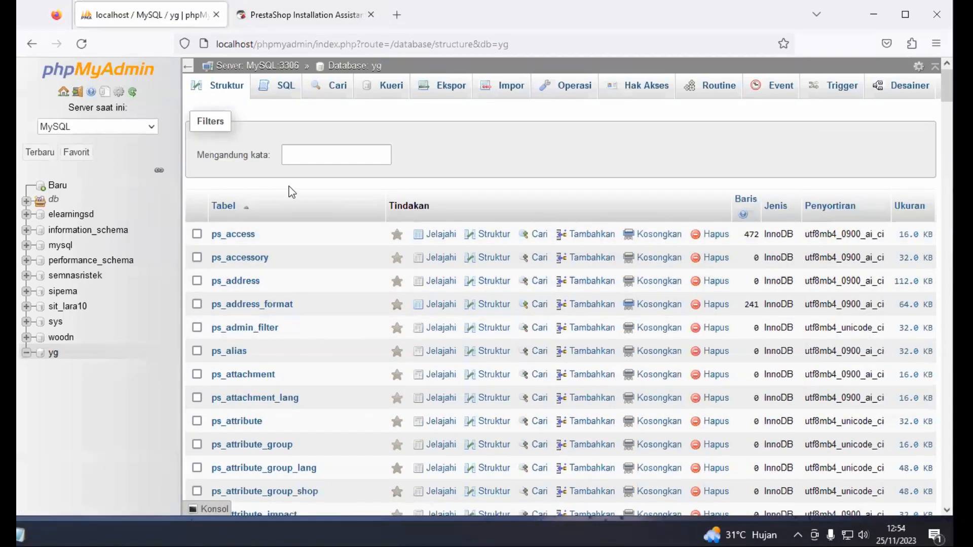
click(217, 15)
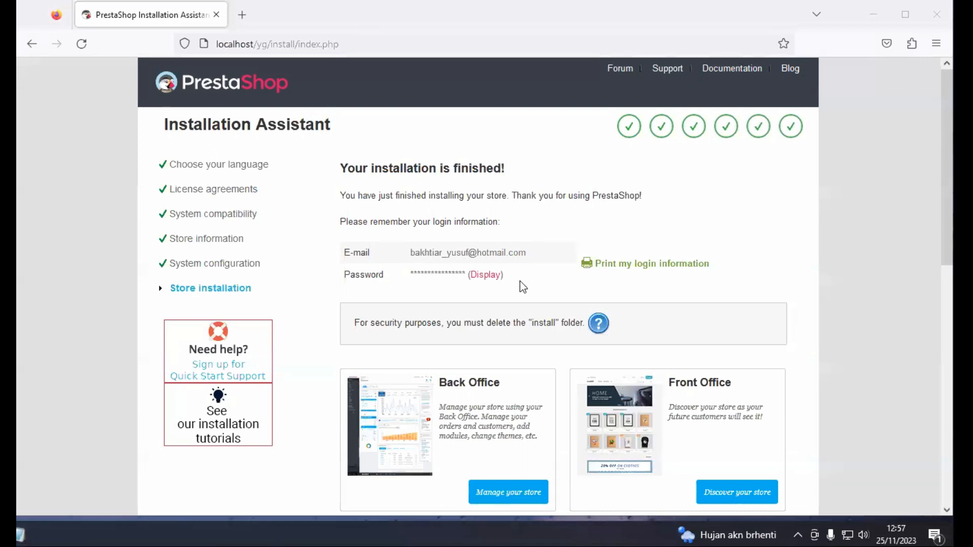
Show the admin password, then print the login information and save it as a PDF with Simpan
click(485, 275)
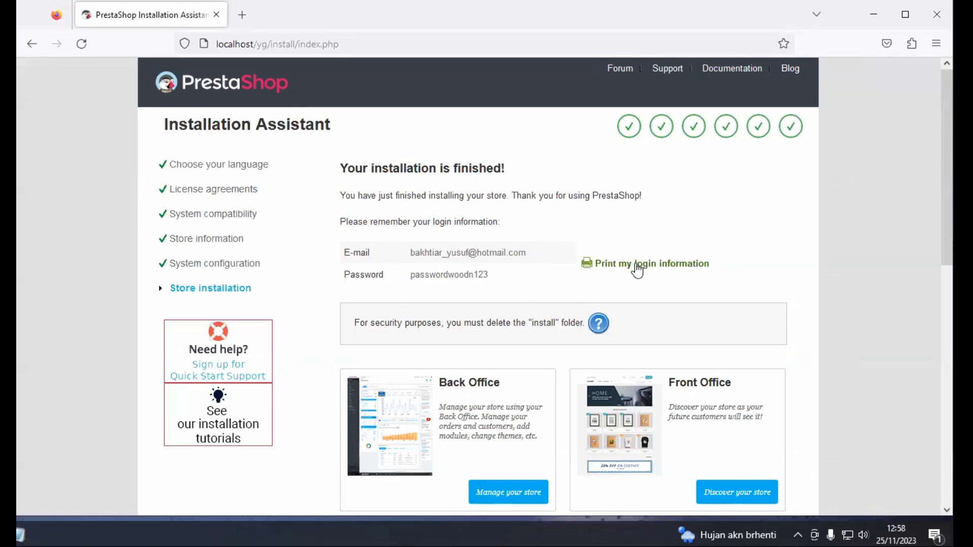
click(668, 265)
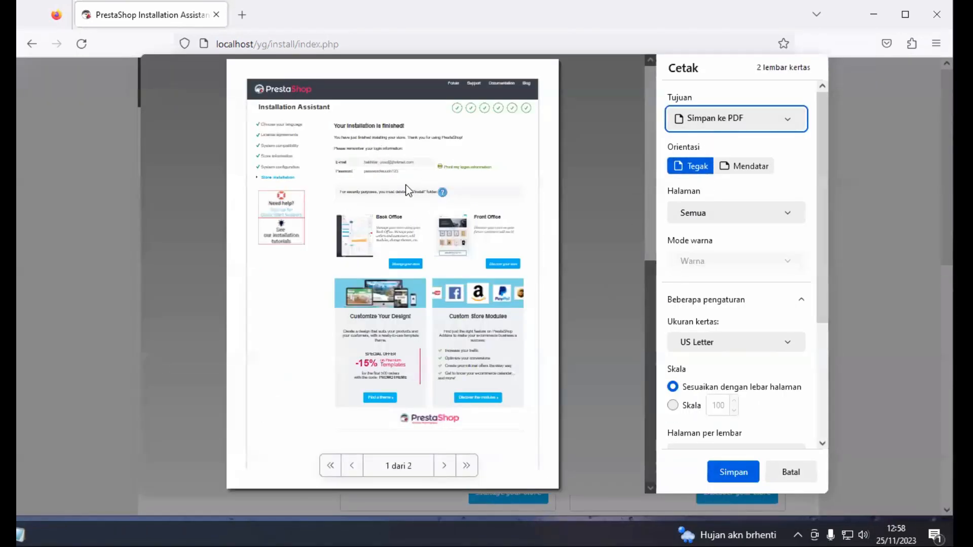
click(734, 474)
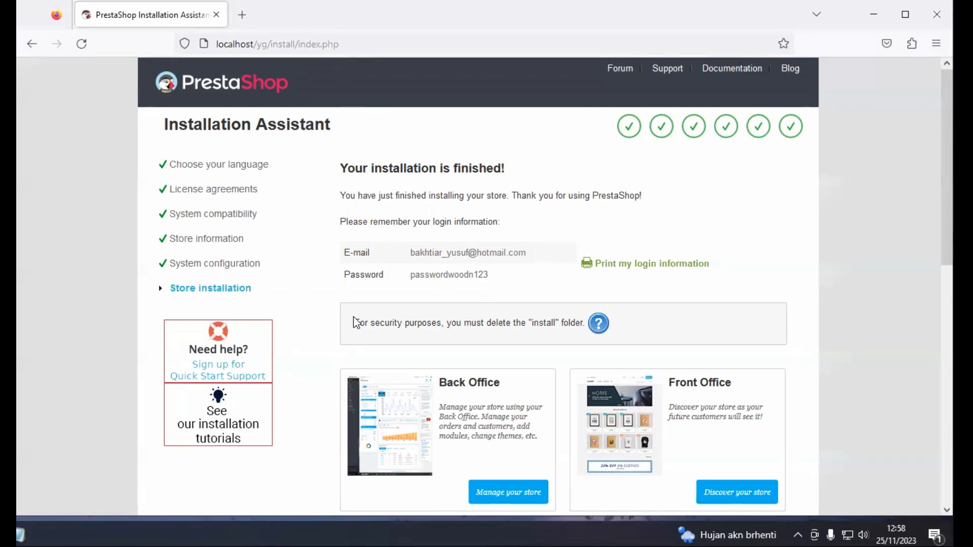
Read the security notice about deleting the 'install' folder, then switch to File Explorer
drag(355, 327, 614, 330)
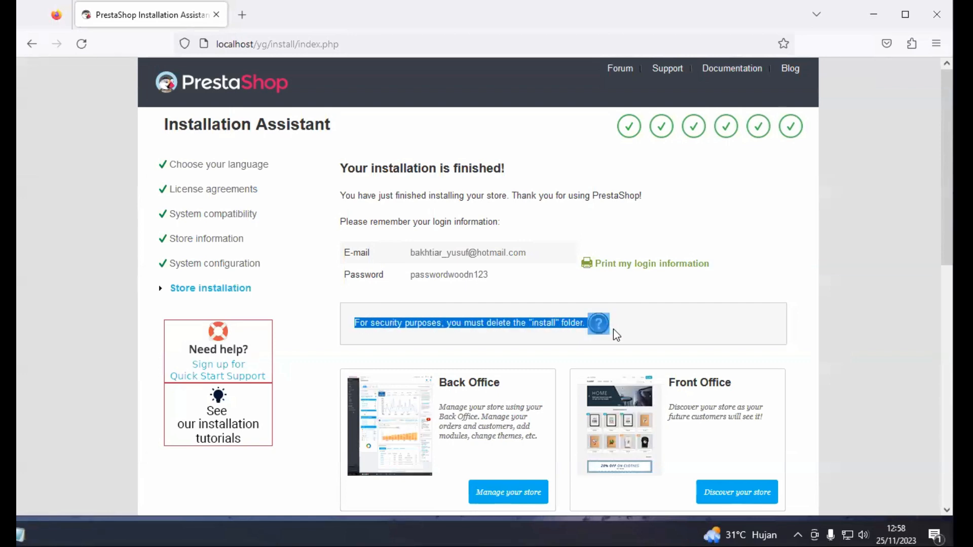
click(600, 343)
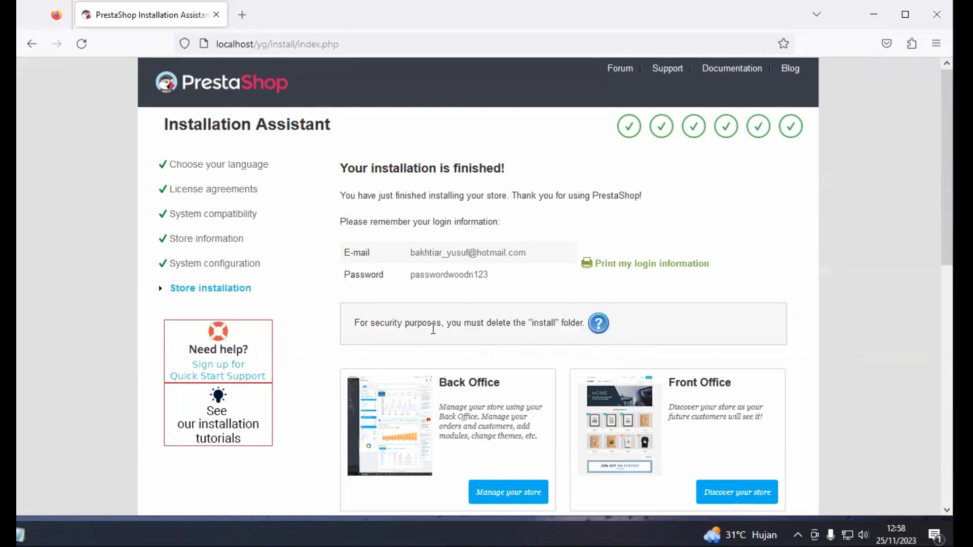
drag(354, 323, 509, 333)
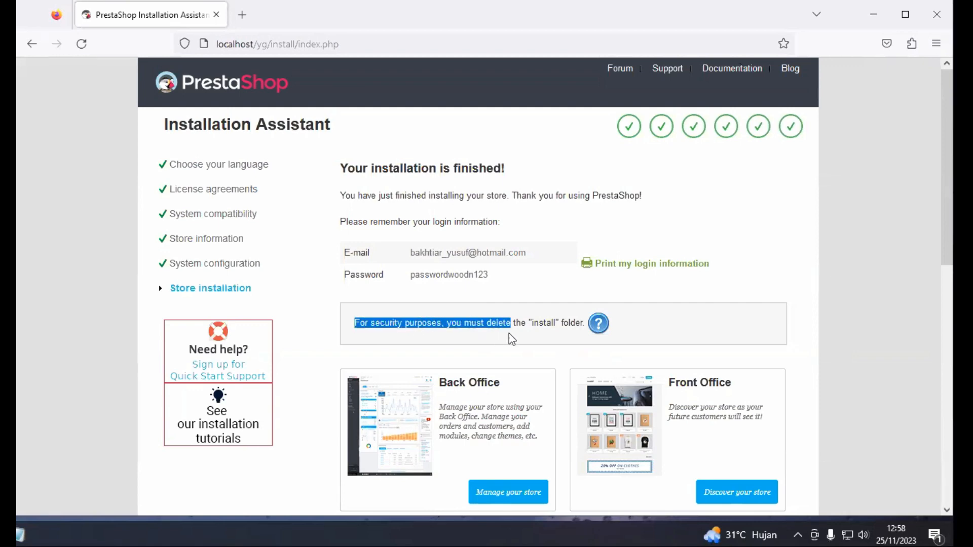
click(498, 337)
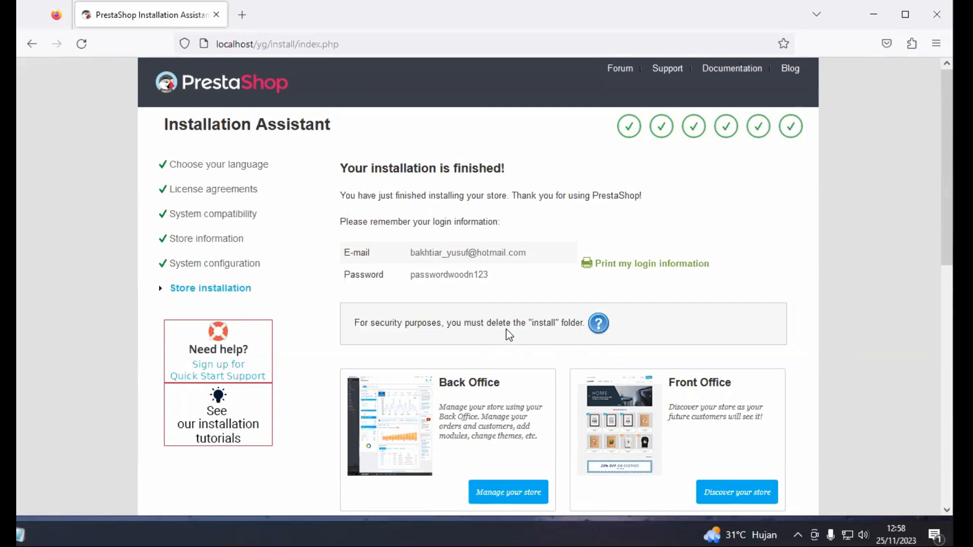
drag(533, 324, 559, 325)
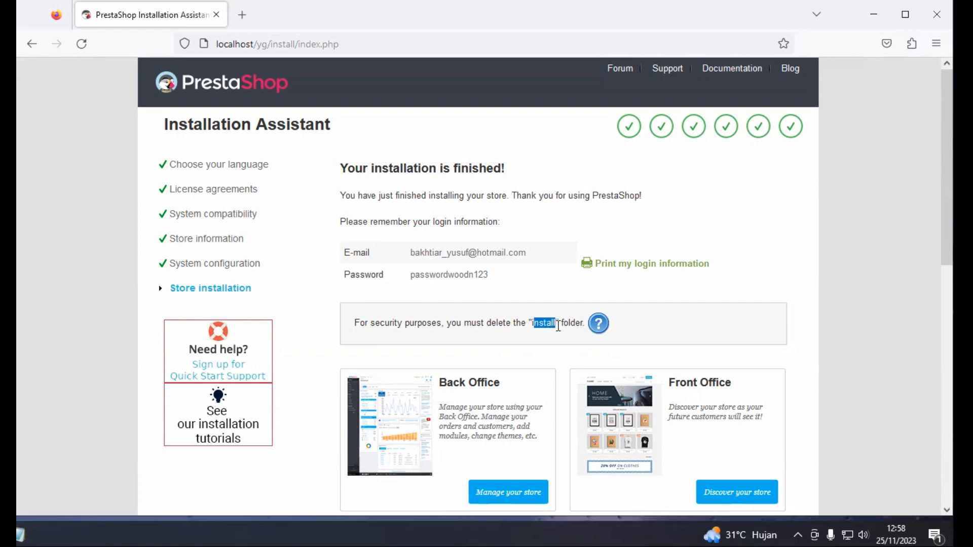
double_click(532, 324)
click(552, 338)
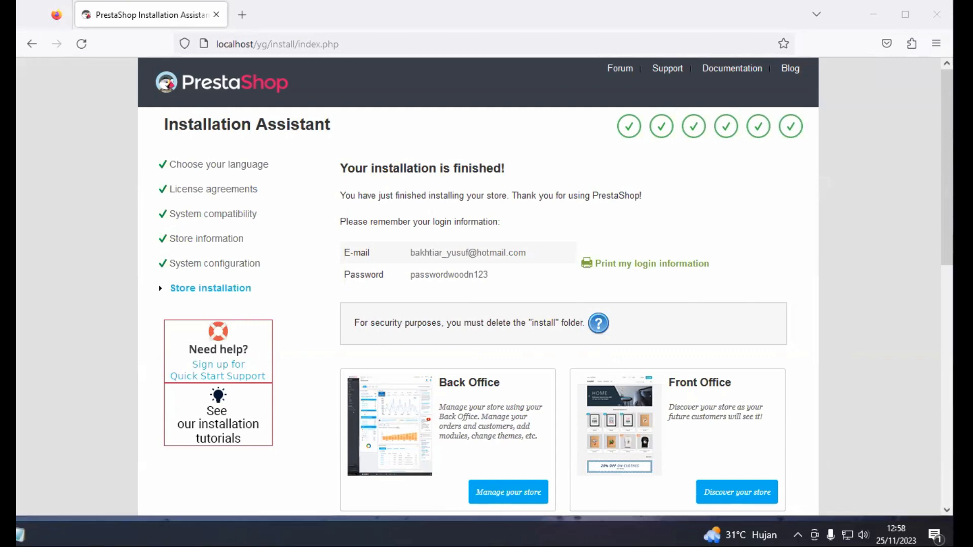
key(alt+Tab)
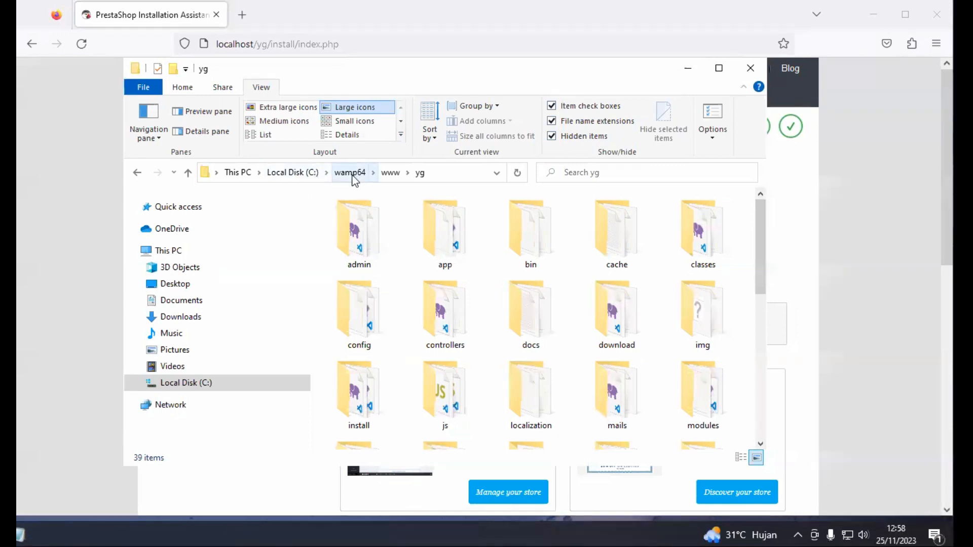
Reopen yg from www, delete its install folder, and minimize Explorer
click(398, 177)
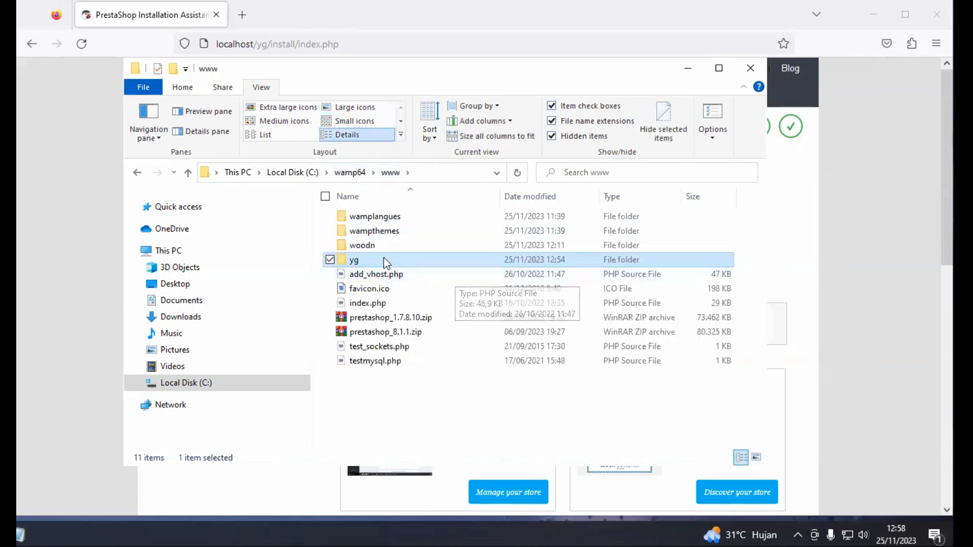
double_click(384, 257)
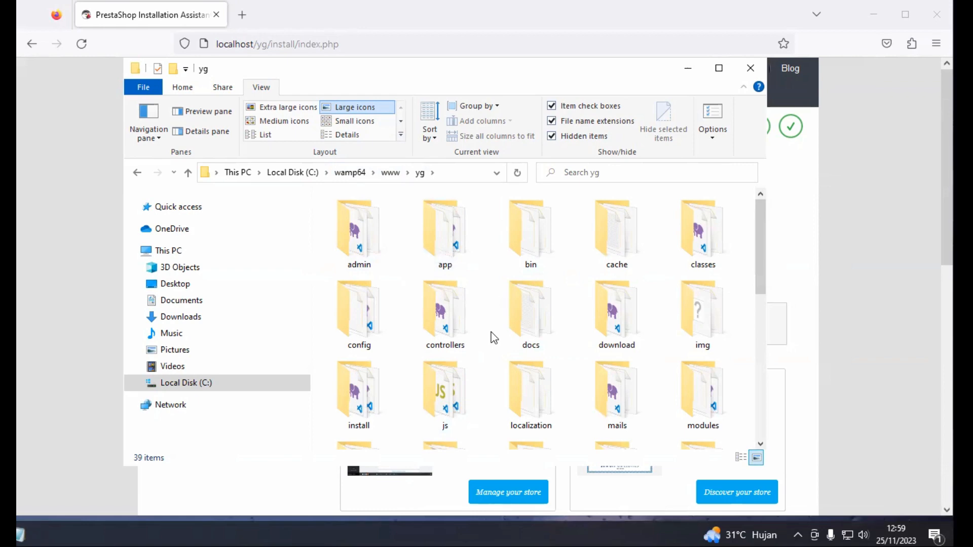
click(523, 329)
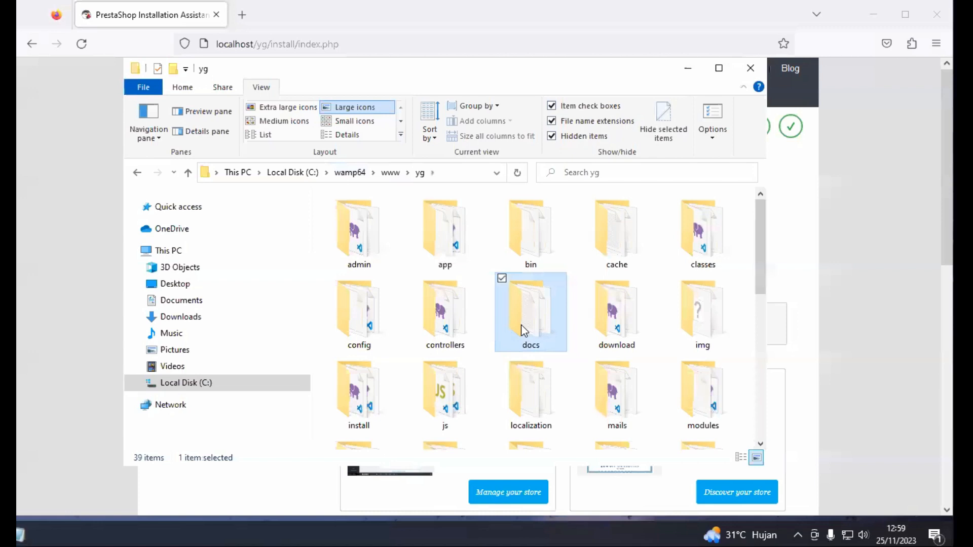
text(in)
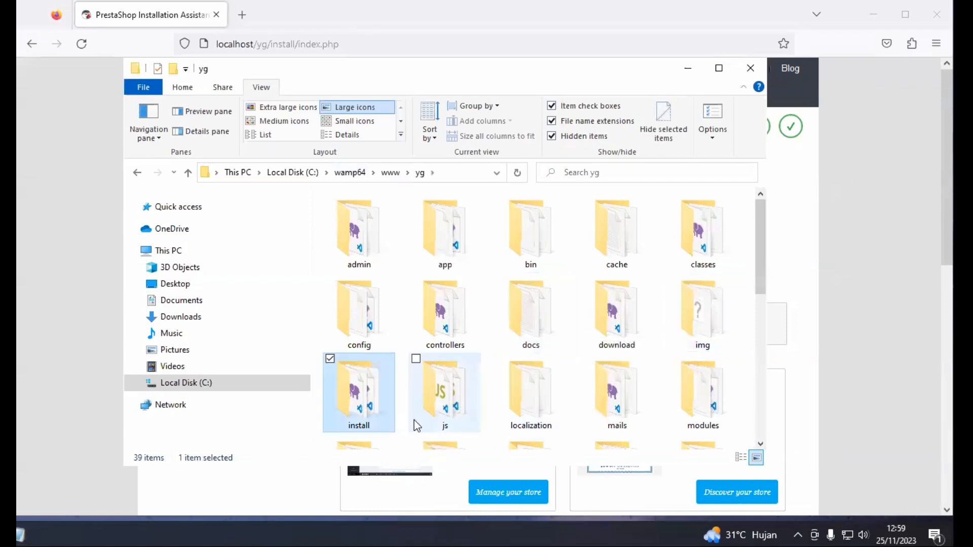
scroll(412, 403, down, 3)
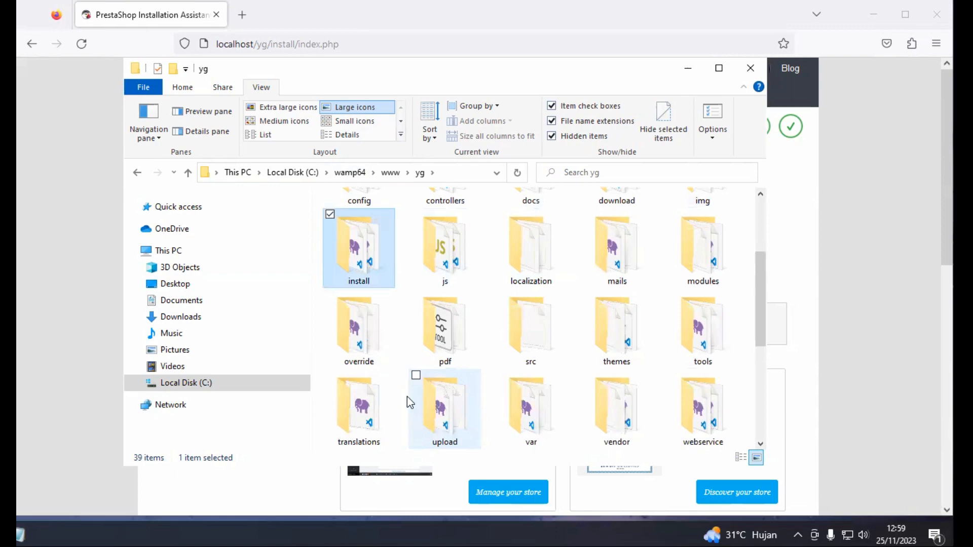
right_click(367, 249)
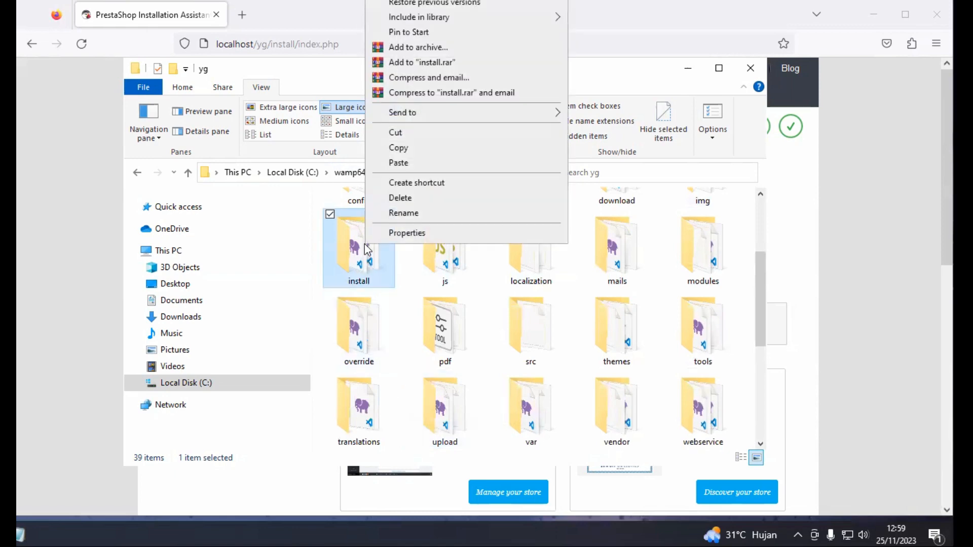
click(396, 200)
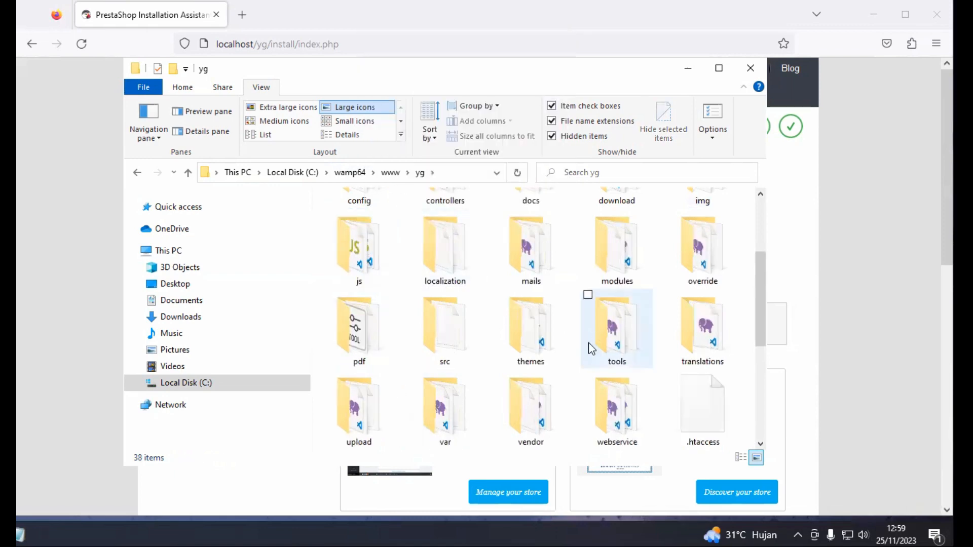
click(689, 71)
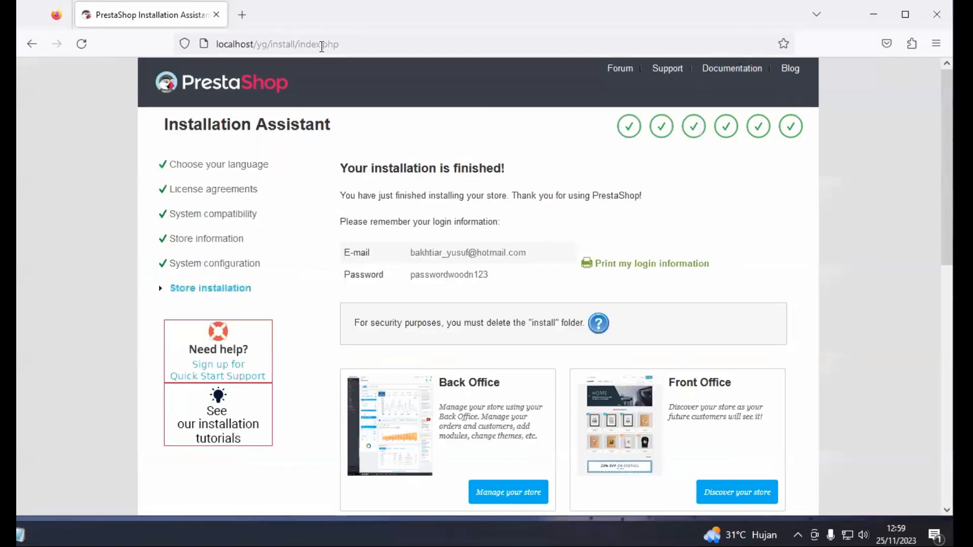
Remove /install/index.php from the address and load the storefront at localhost/yg
drag(349, 44, 269, 49)
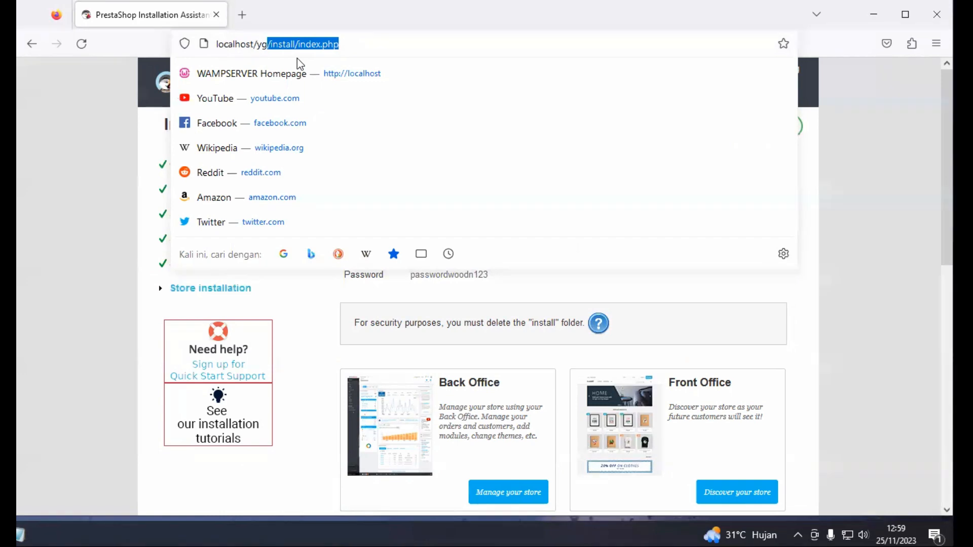
key(BackSpace)
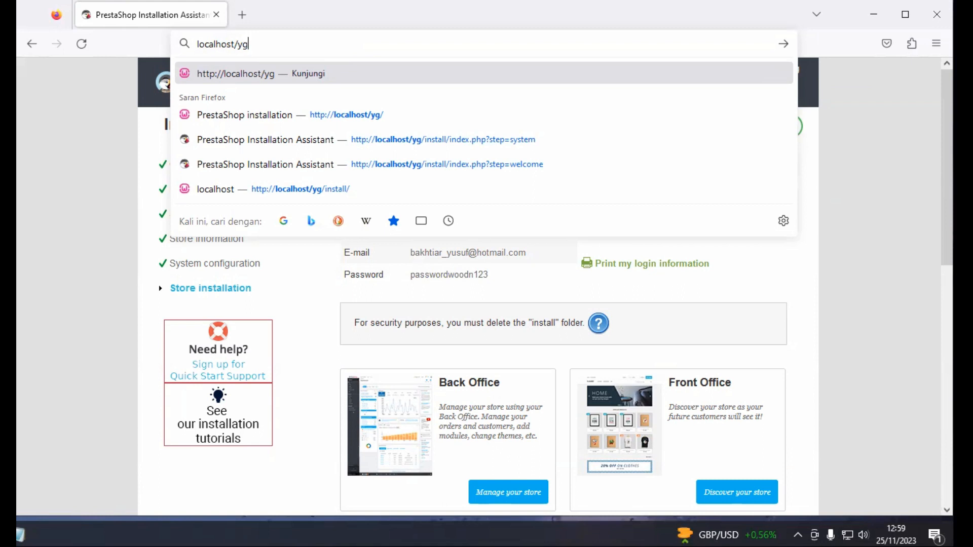
key(Return)
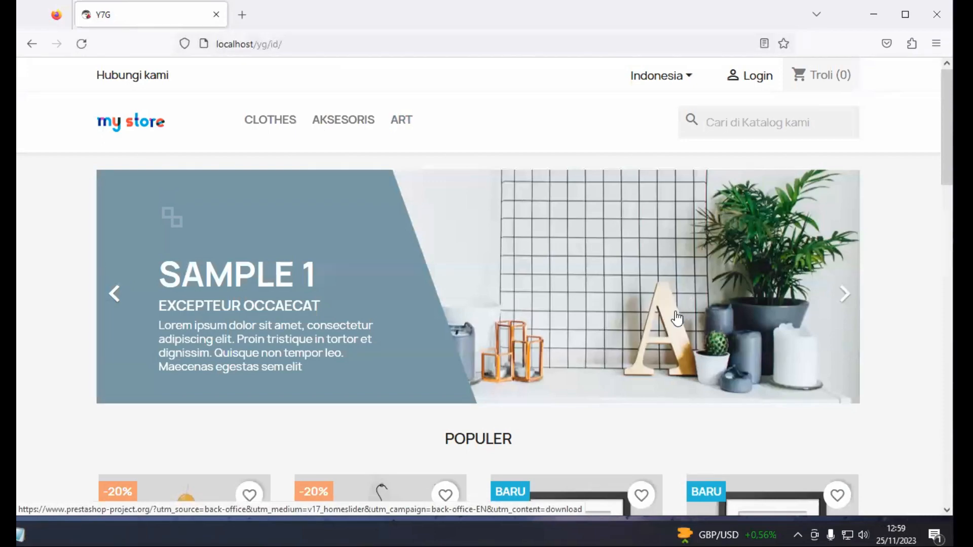
Advance the homepage slider two slides to SAMPLE 3
scroll(671, 338, down, 2)
scroll(671, 338, up, 2)
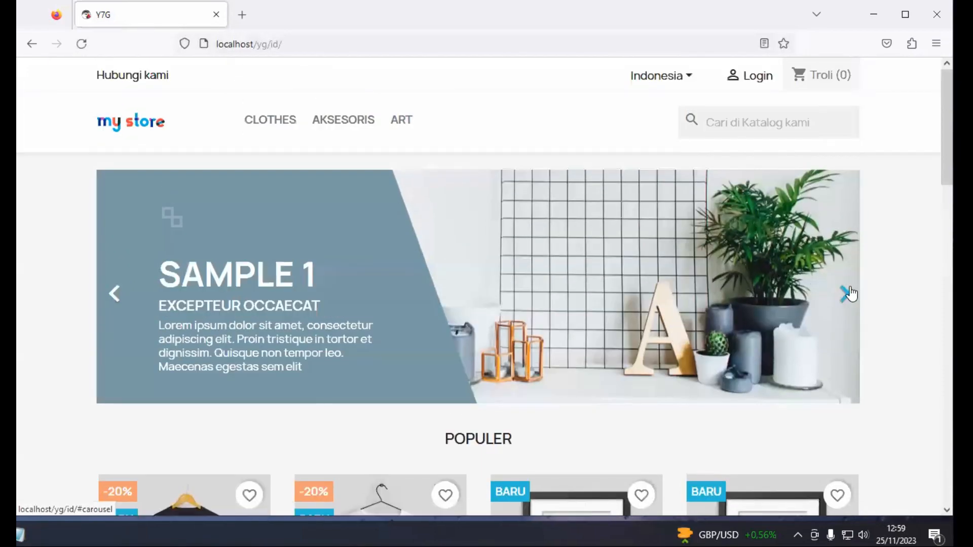
click(848, 293)
click(847, 294)
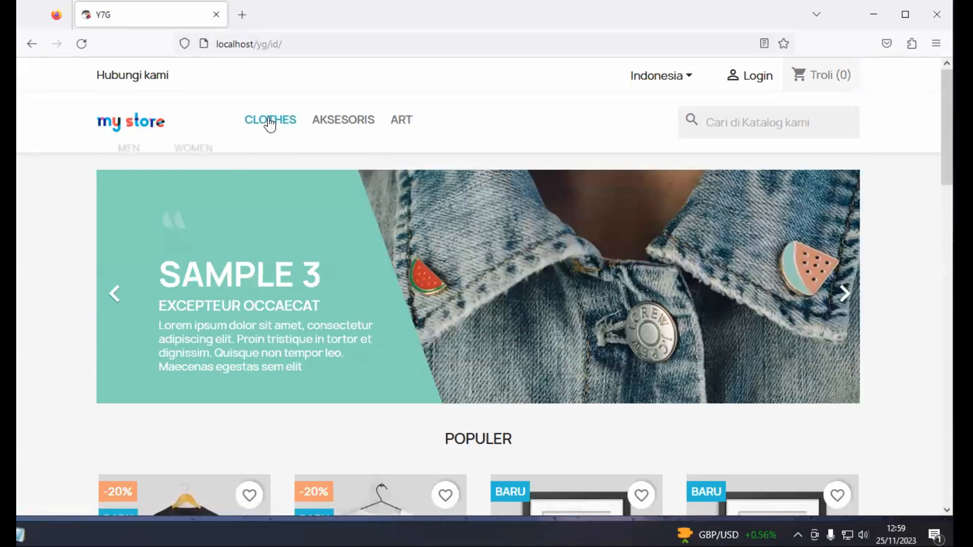
Browse the homepage product grid and open the Hummingbird Printed T-Shirt
mouse_move(350, 131)
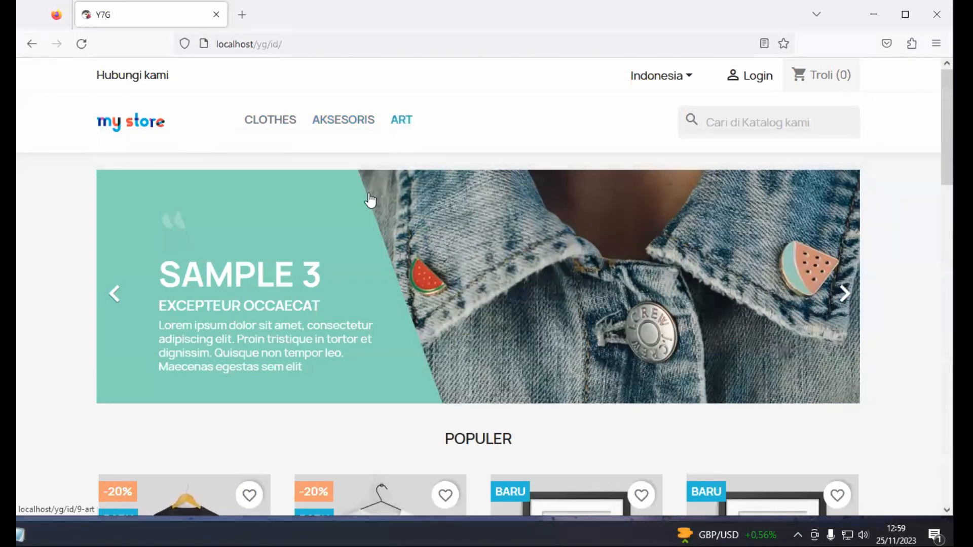
scroll(328, 320, down, 5)
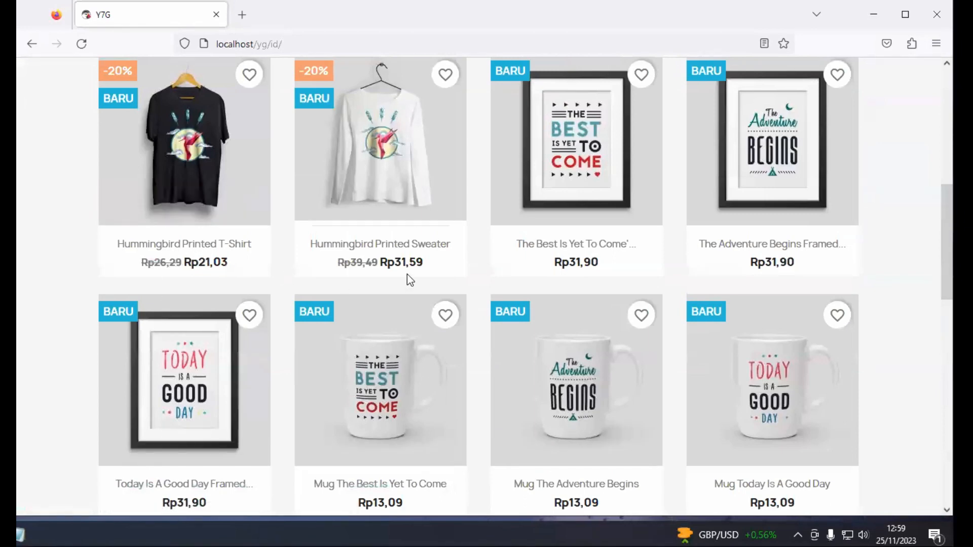
scroll(646, 427, down, 3)
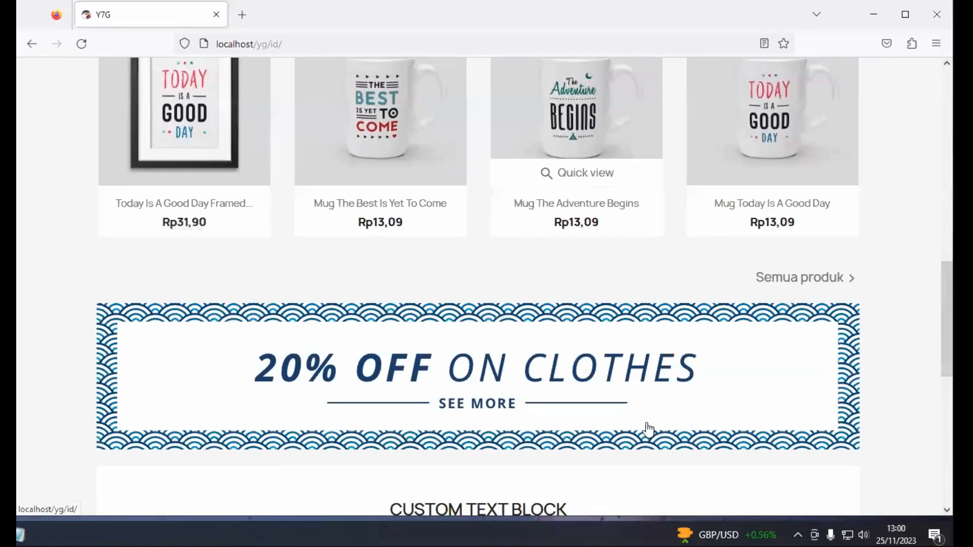
scroll(484, 403, down, 3)
scroll(484, 404, up, 15)
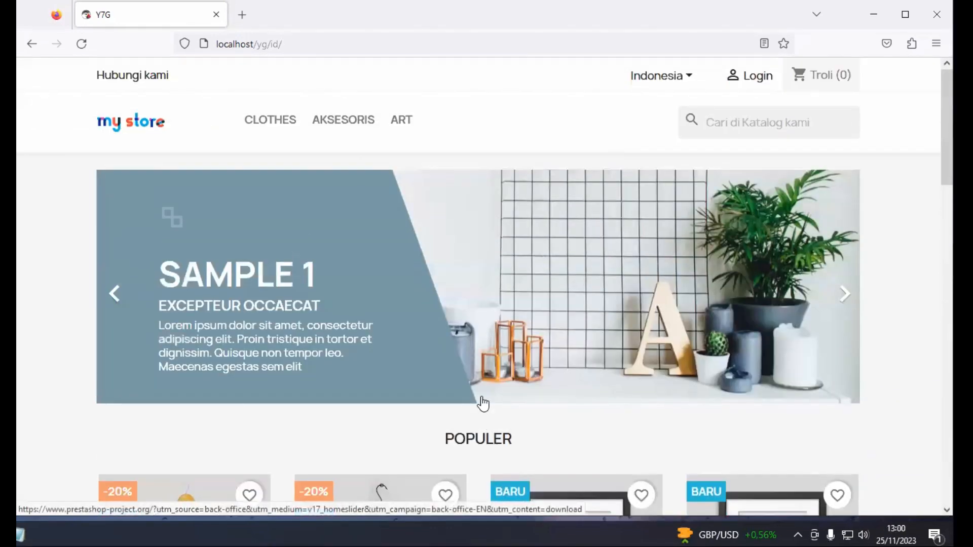
scroll(483, 404, down, 2)
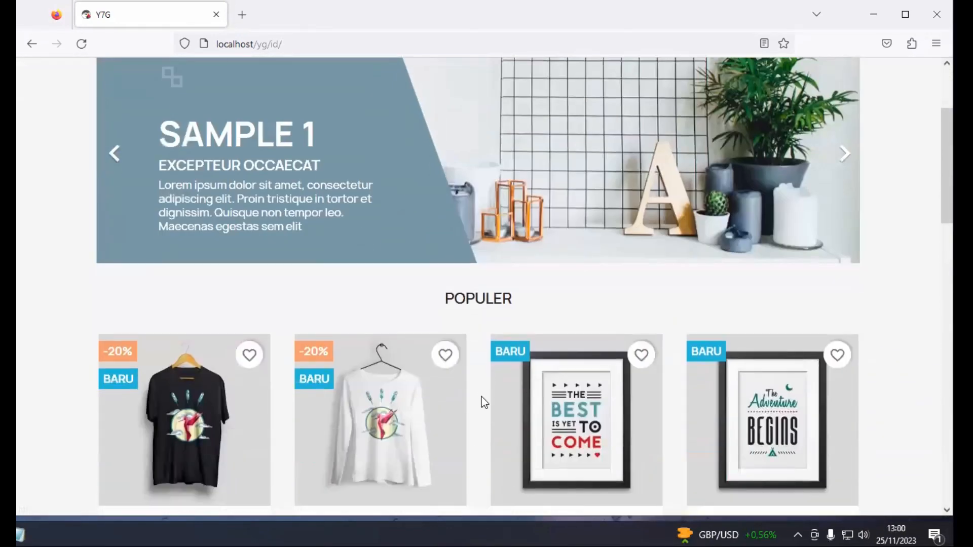
scroll(482, 404, down, 4)
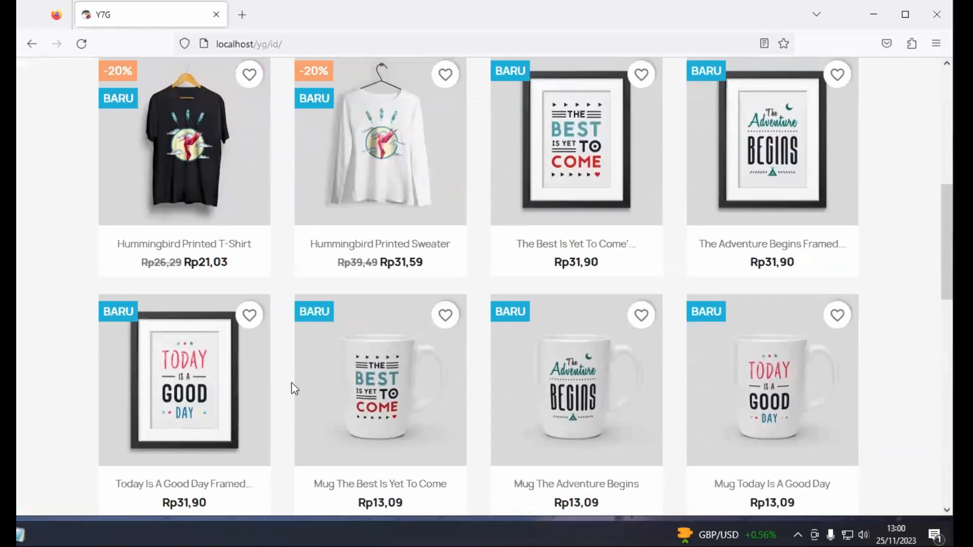
scroll(291, 384, up, 6)
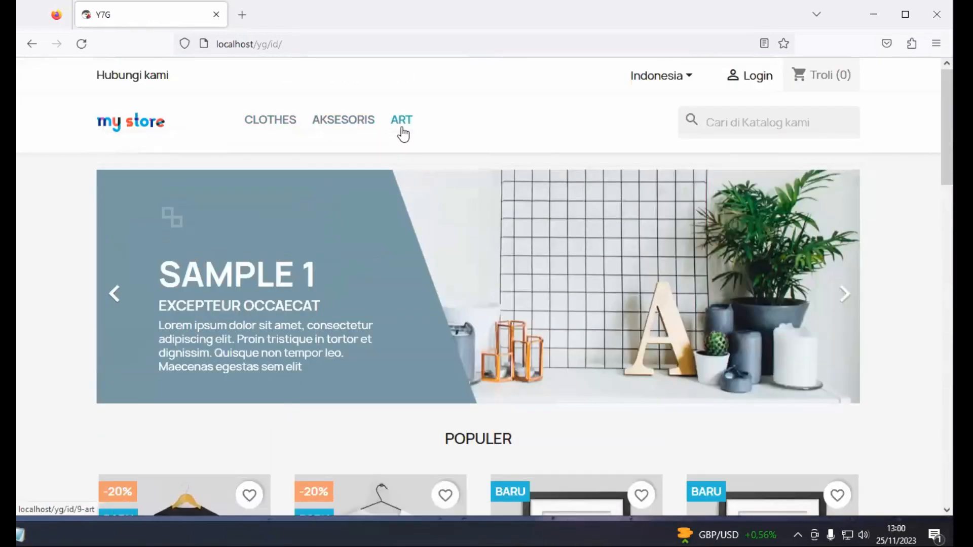
scroll(402, 278, down, 3)
scroll(397, 278, down, 4)
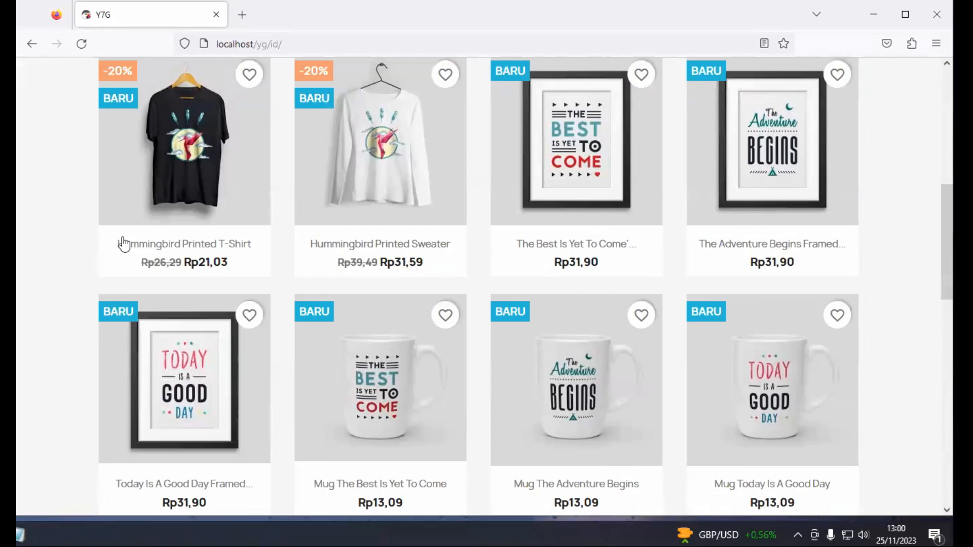
click(194, 161)
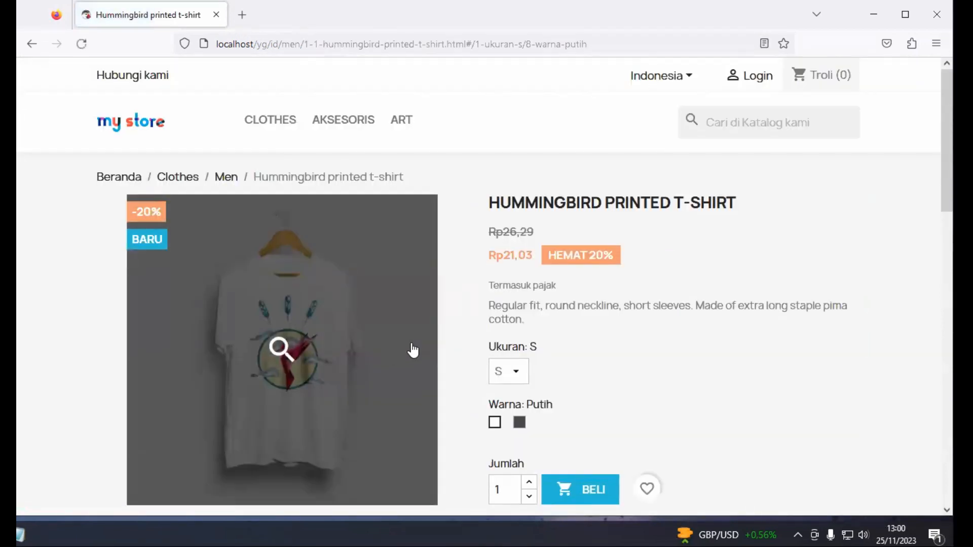
Switch the Hummingbird t-shirt colour to black (Hitam)
scroll(562, 369, down, 2)
scroll(647, 292, up, 3)
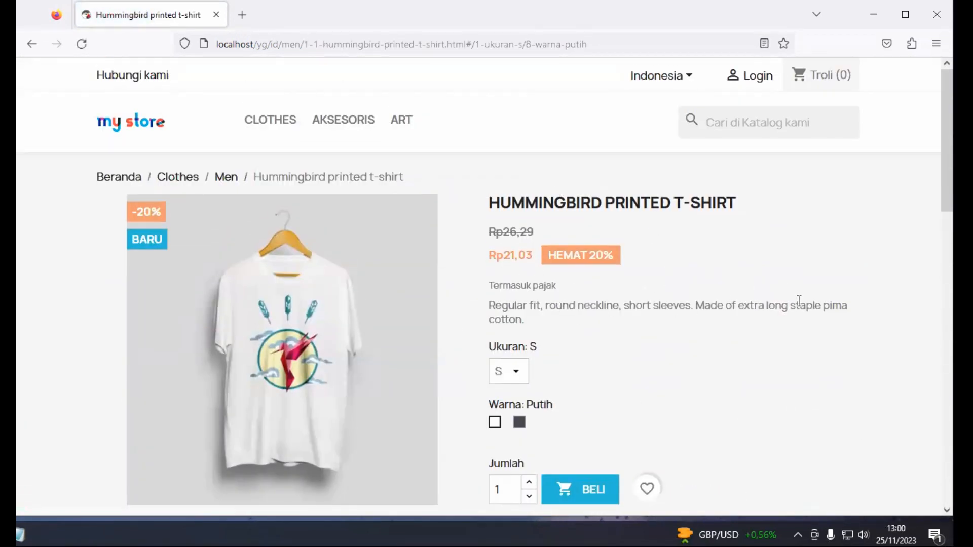
scroll(562, 405, down, 4)
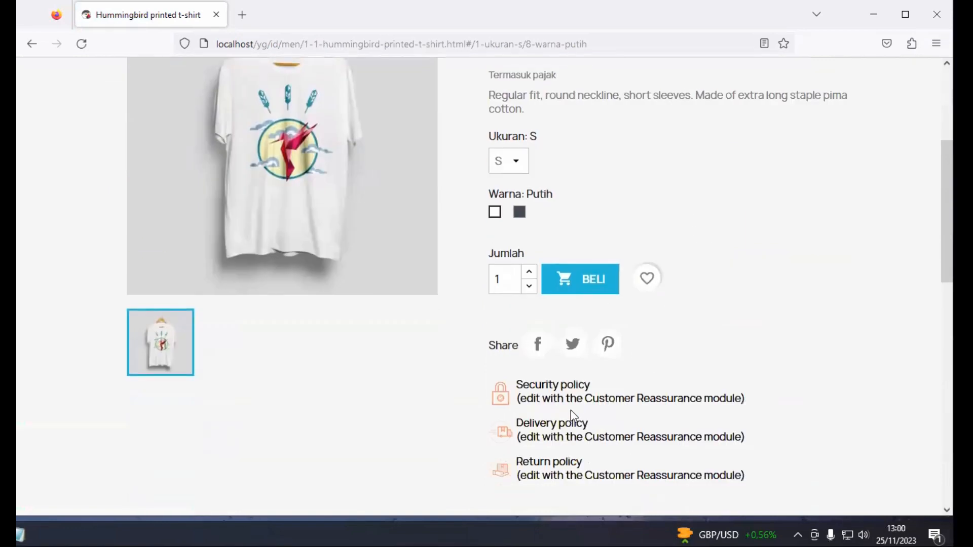
scroll(570, 410, up, 2)
scroll(598, 384, up, 2)
scroll(623, 373, down, 4)
scroll(419, 411, up, 4)
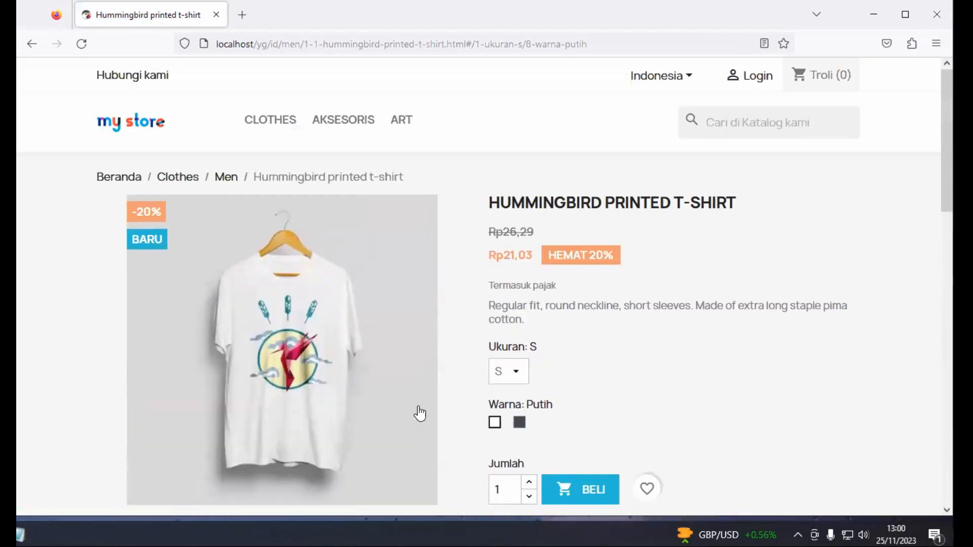
scroll(456, 374, down, 4)
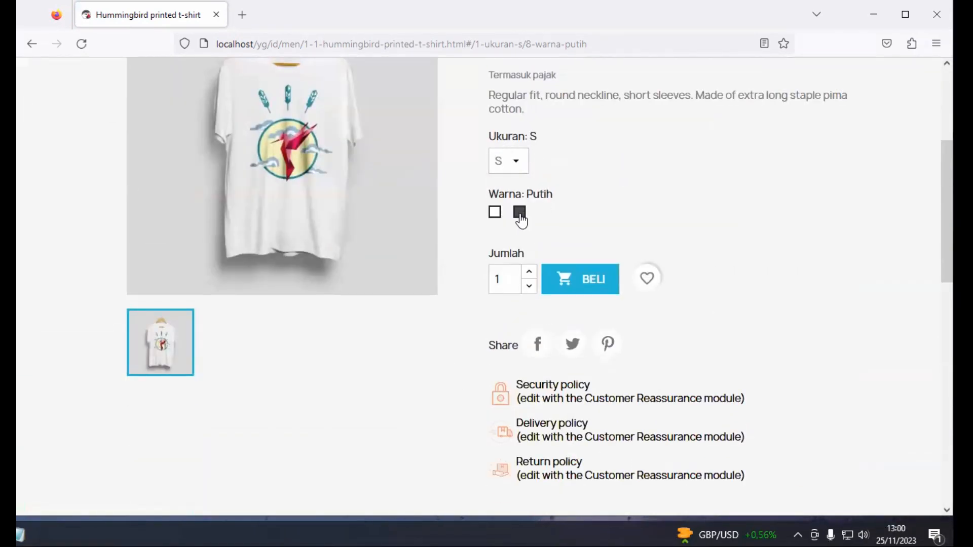
click(520, 215)
Return to the store home page via the 'my store' logo
scroll(511, 252, up, 4)
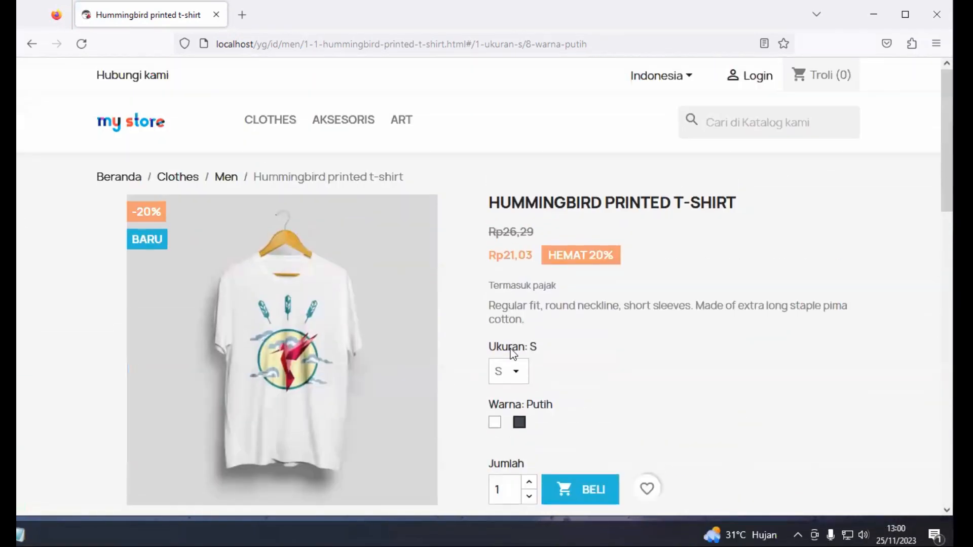
scroll(518, 345, down, 4)
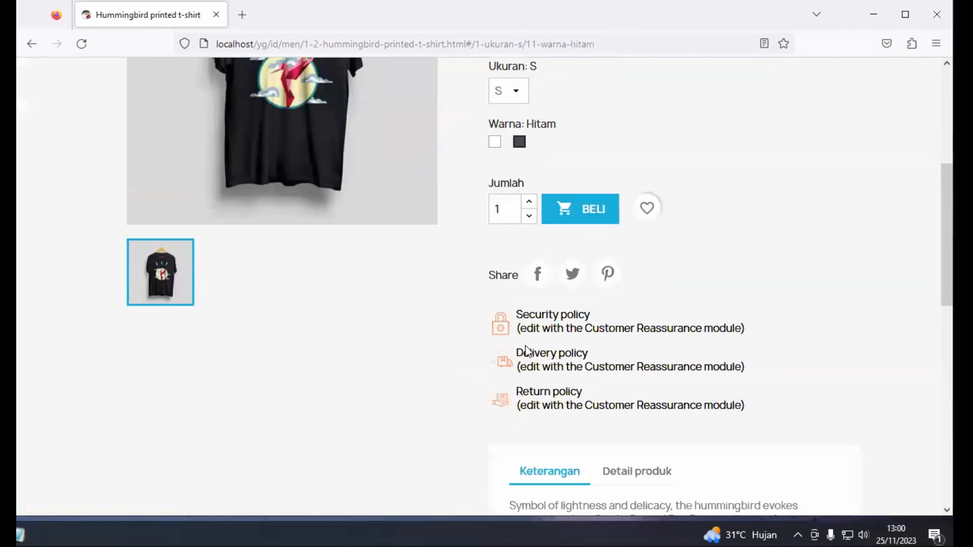
scroll(471, 327, up, 4)
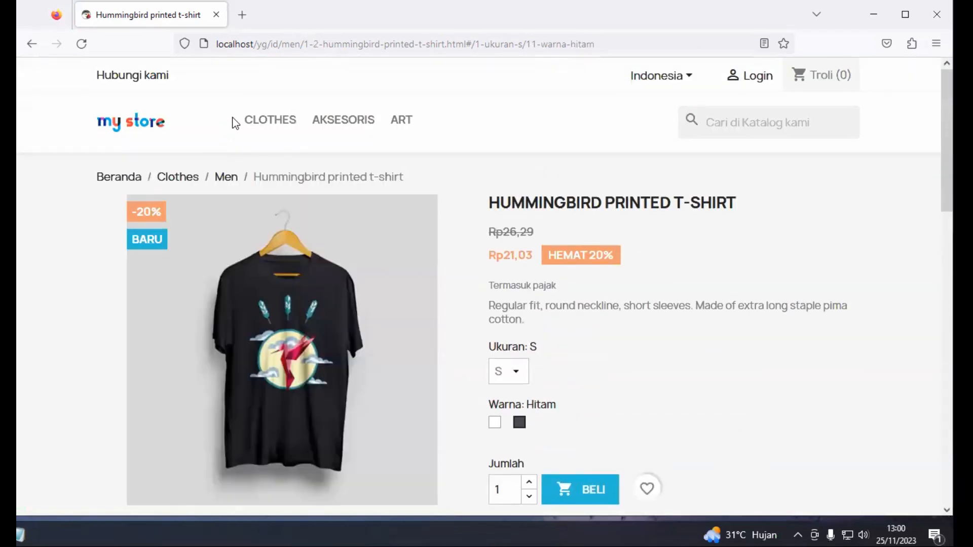
click(147, 121)
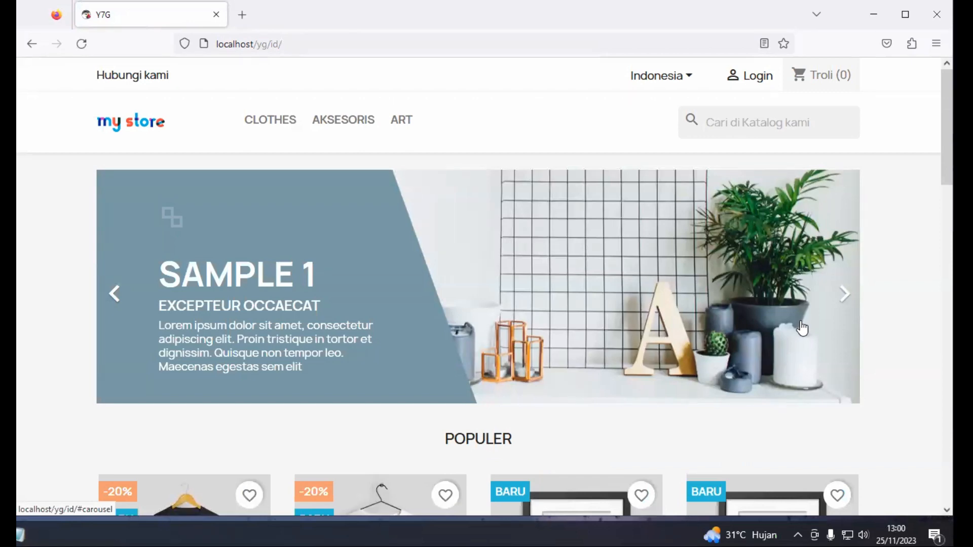
Open the storefront Login page, leaving its Email and Password fields empty
click(760, 77)
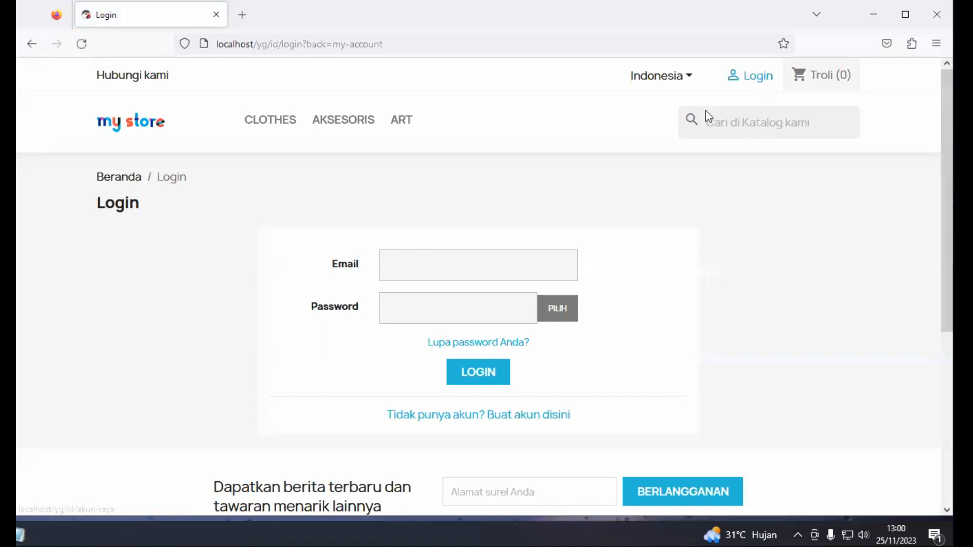
click(448, 269)
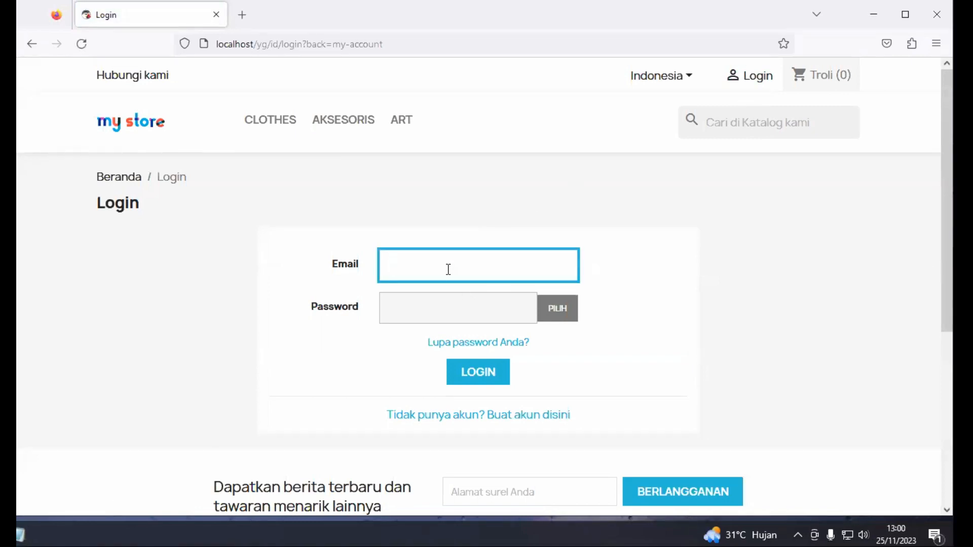
click(457, 204)
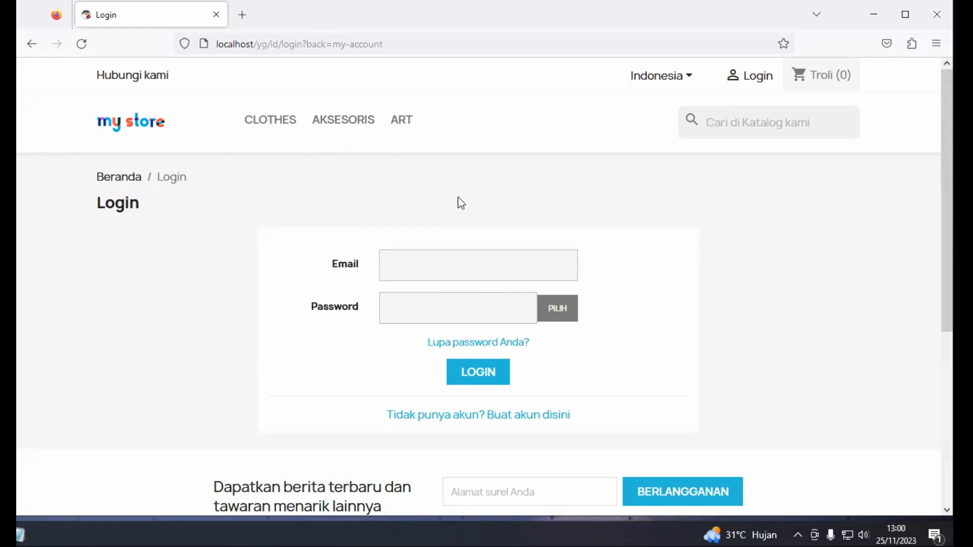
click(415, 42)
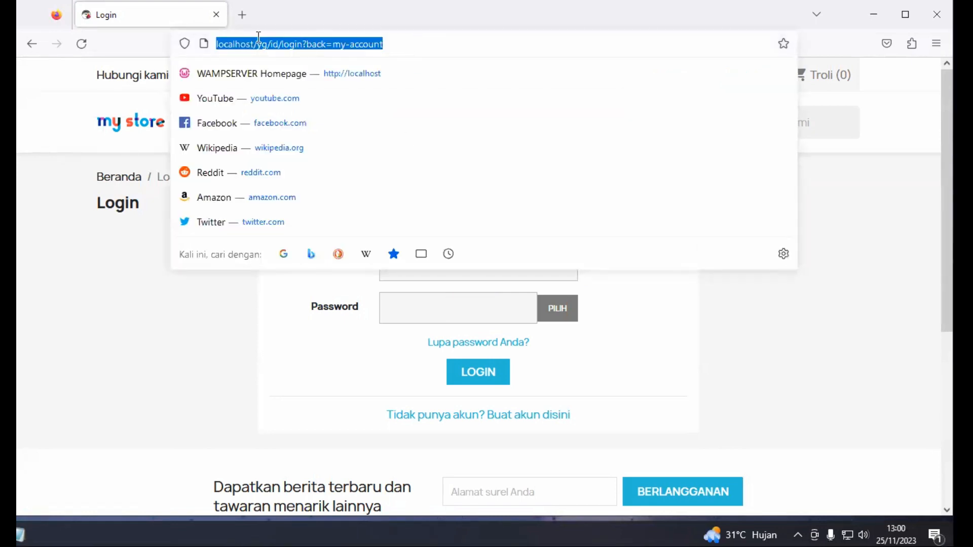
Change the address to localhost/yg/admin to reach the Y7G back-office login
click(401, 45)
key(shift+Left)
key(shift+Left)
key(shift+Left)
key(shift+Left)
key(shift+Left)
key(shift+Left)
key(shift+Left)
key(shift+Left)
key(shift+Left)
key(shift+Left)
key(shift+Left)
key(shift+Left)
key(shift+Left)
key(shift+Left)
key(shift+Left)
key(shift+Left)
key(shift+Left)
key(shift+Left)
key(shift+Left)
key(shift+Left)
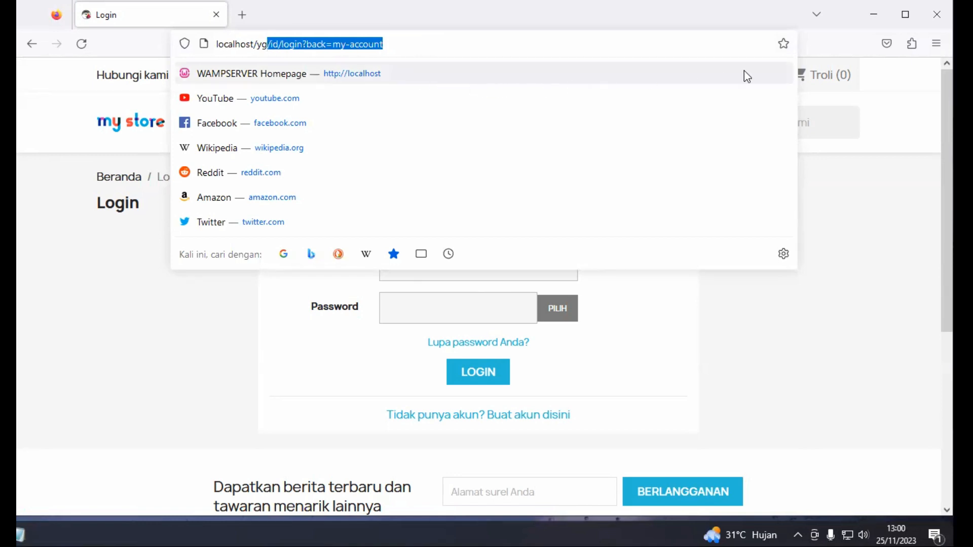
key(BackSpace)
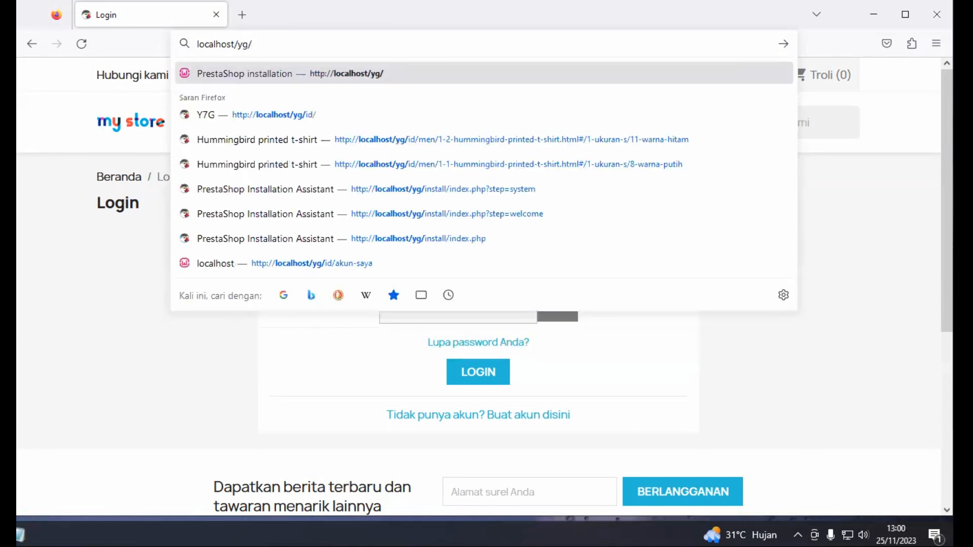
text(admin)
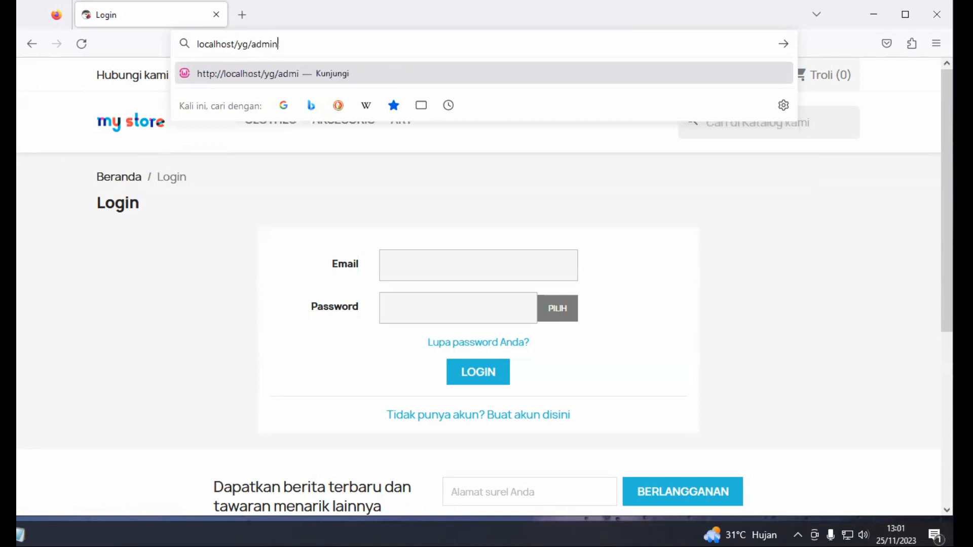
key(Return)
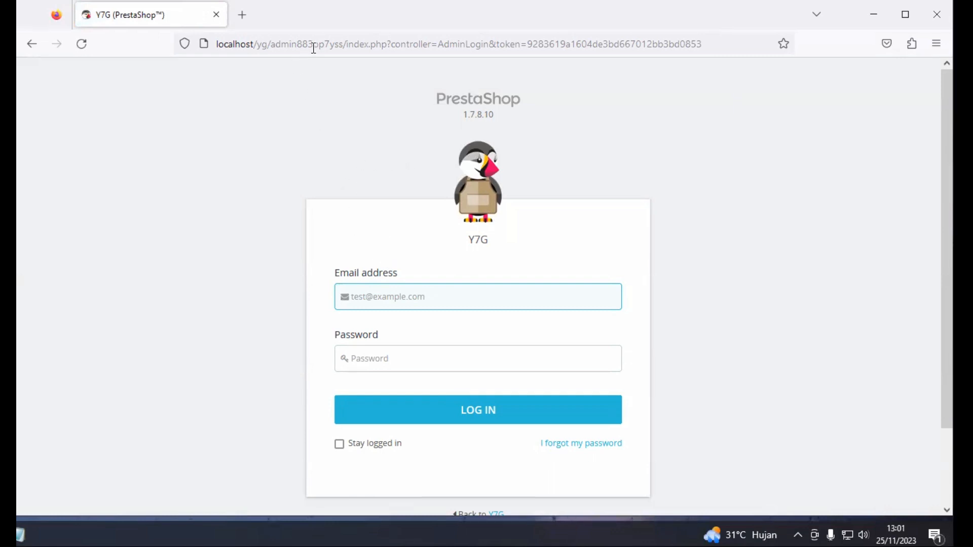
Switch from Firefox to the File Explorer window showing the yg store folder
click(330, 41)
click(331, 41)
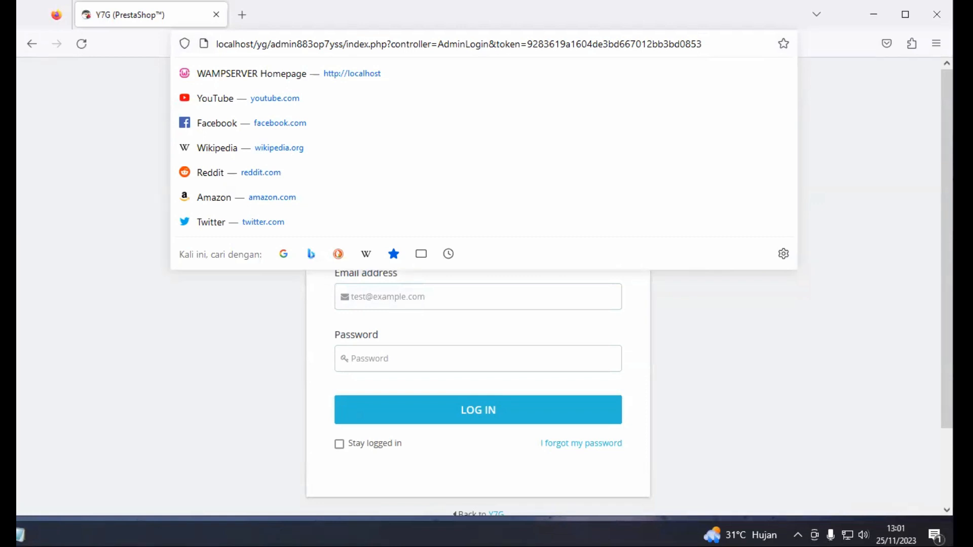
key(alt+Tab)
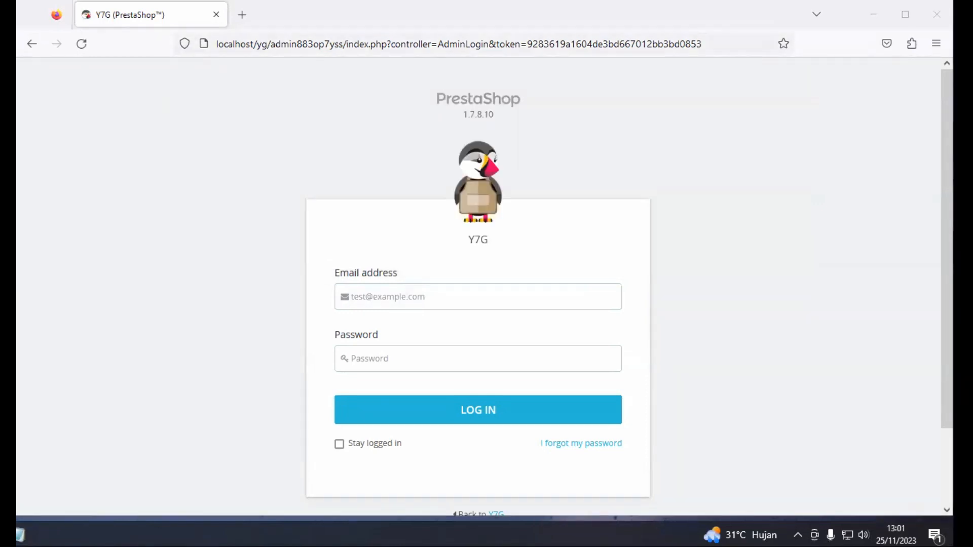
key(alt+Tab)
scroll(536, 419, up, 2)
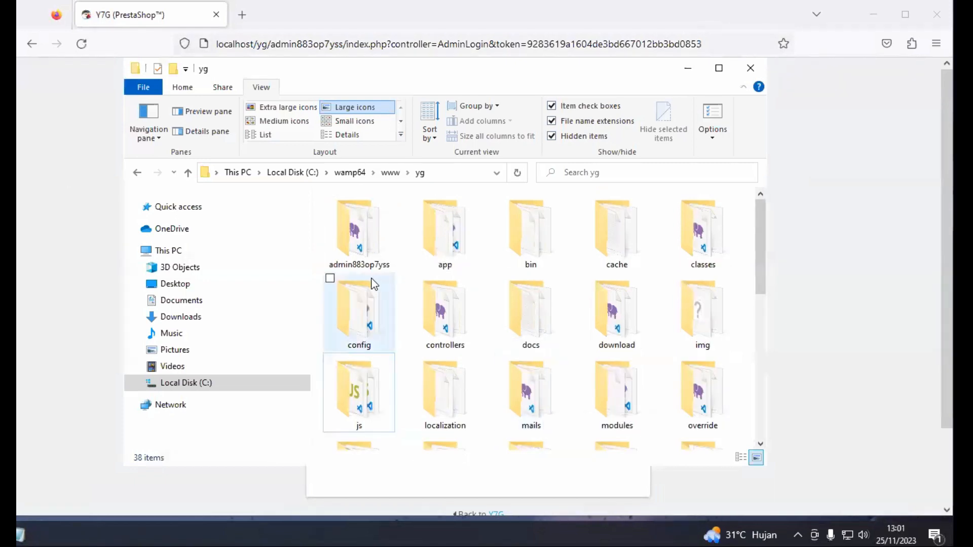
click(359, 244)
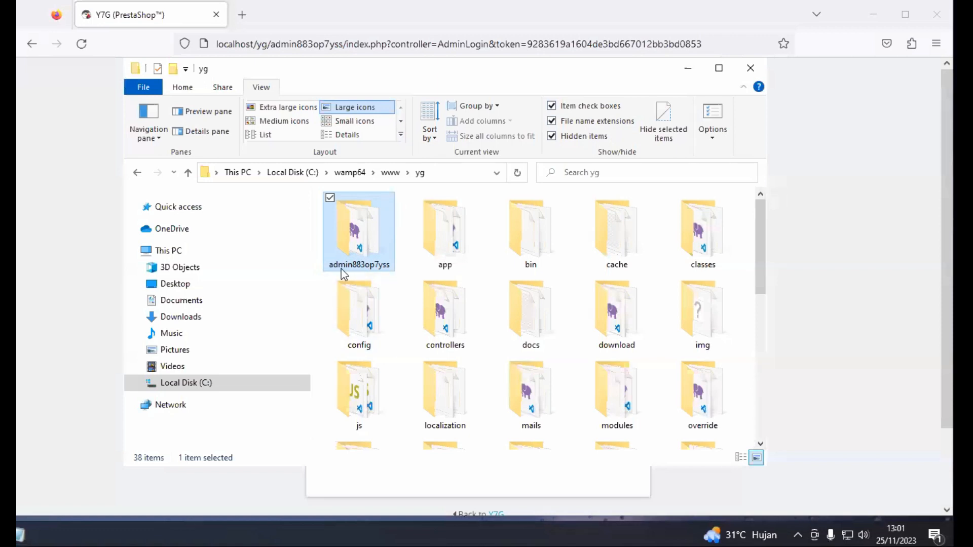
click(359, 262)
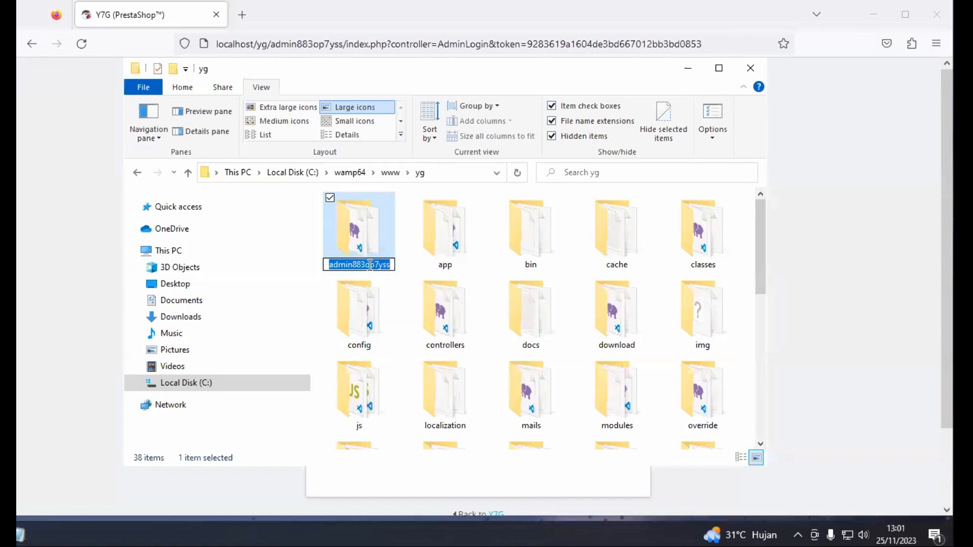
click(373, 245)
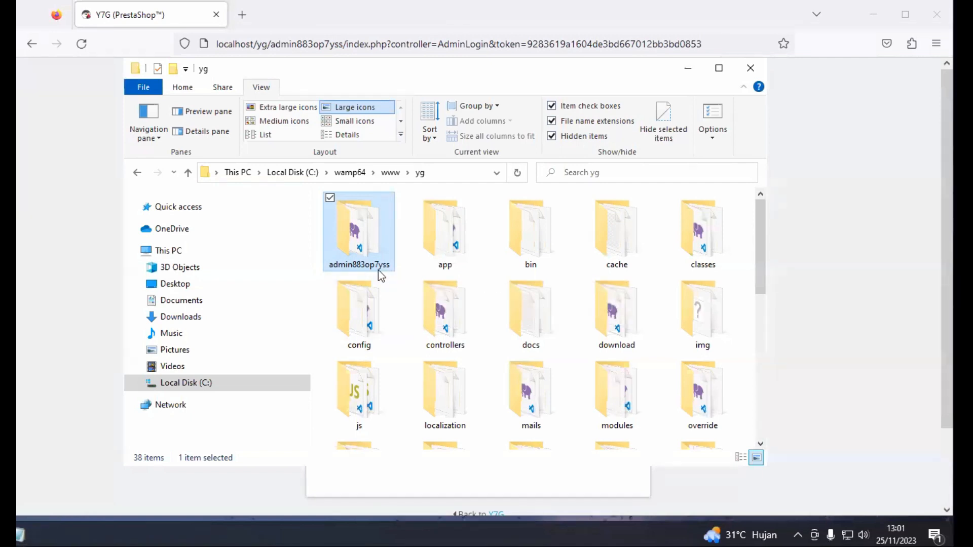
click(377, 267)
right_click(379, 268)
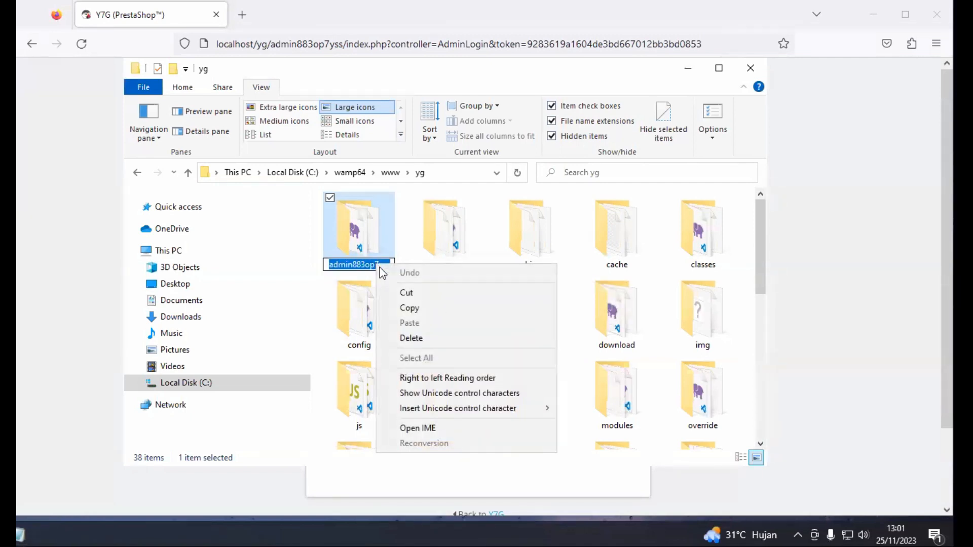
click(396, 308)
click(563, 28)
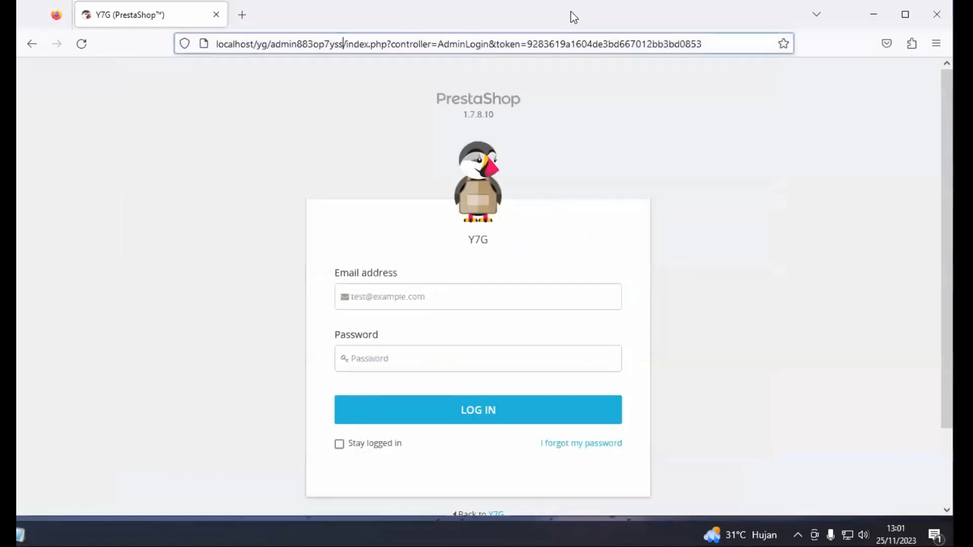
Load localhost/yg/admin/, which returns a 404 page
drag(727, 48, 272, 72)
text(admin)
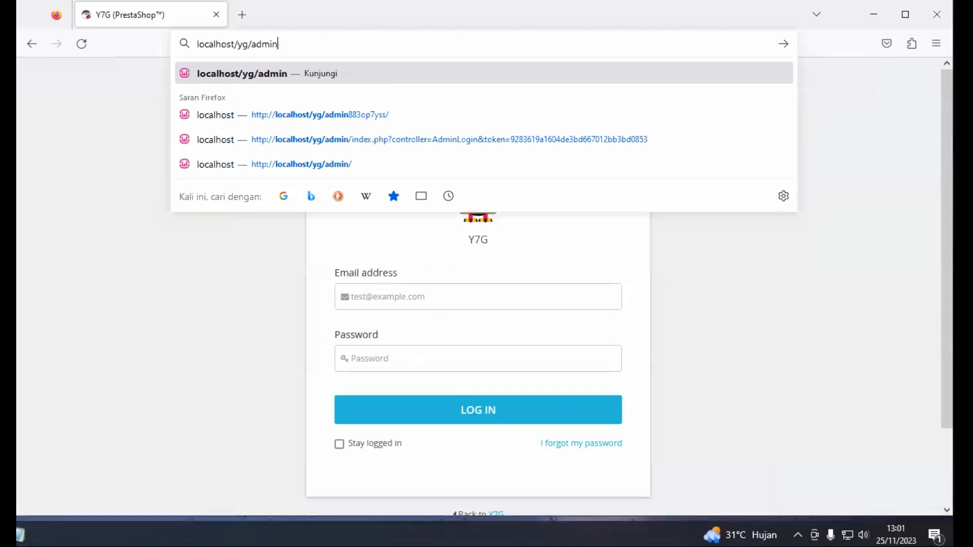
key(BackSpace)
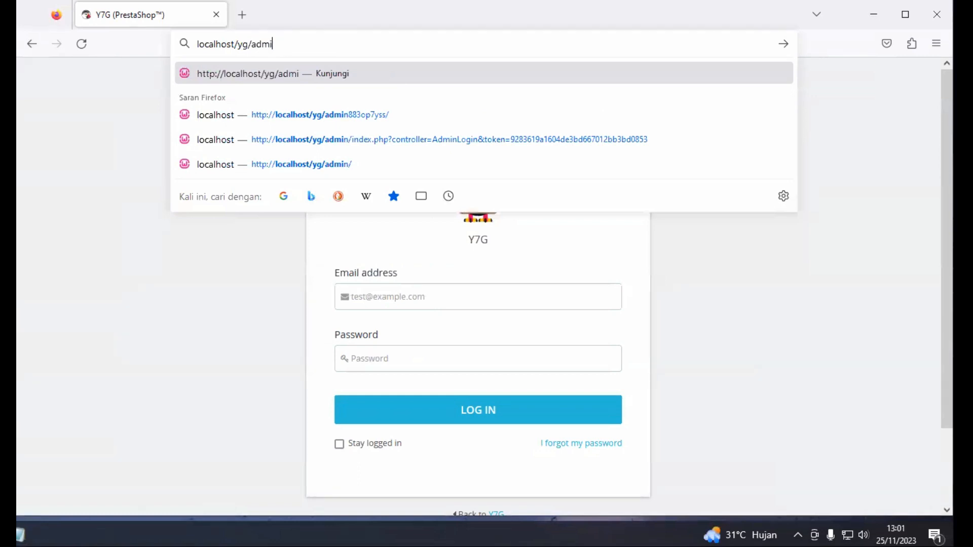
text(n)
key(Return)
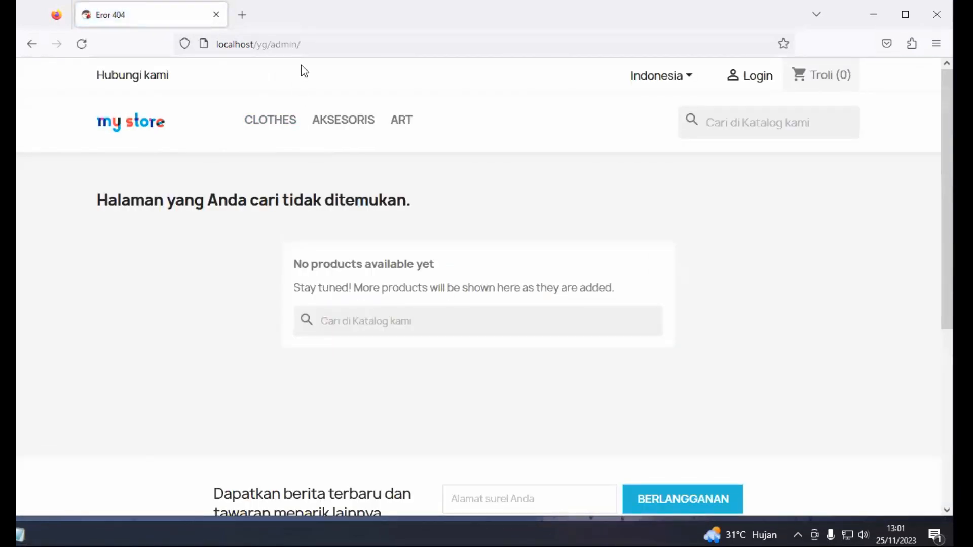
click(310, 44)
click(312, 44)
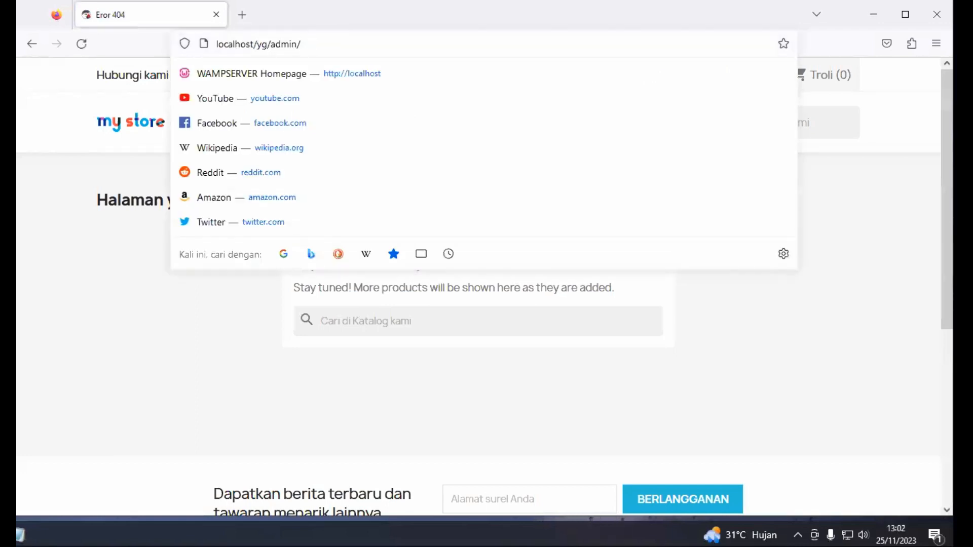
key(BackSpace)
key(BackSpace)
key(BackSpace)
key(BackSpace)
key(BackSpace)
key(BackSpace)
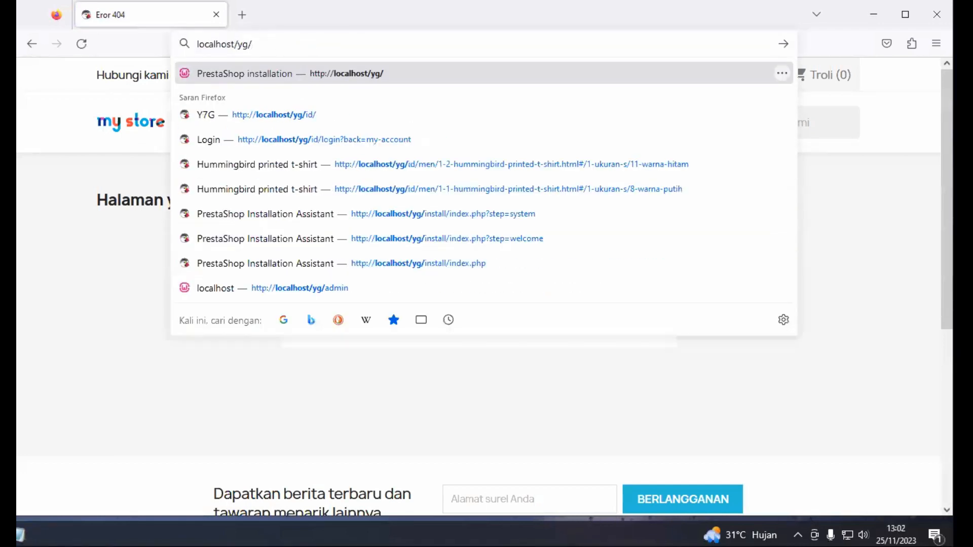
right_click(301, 46)
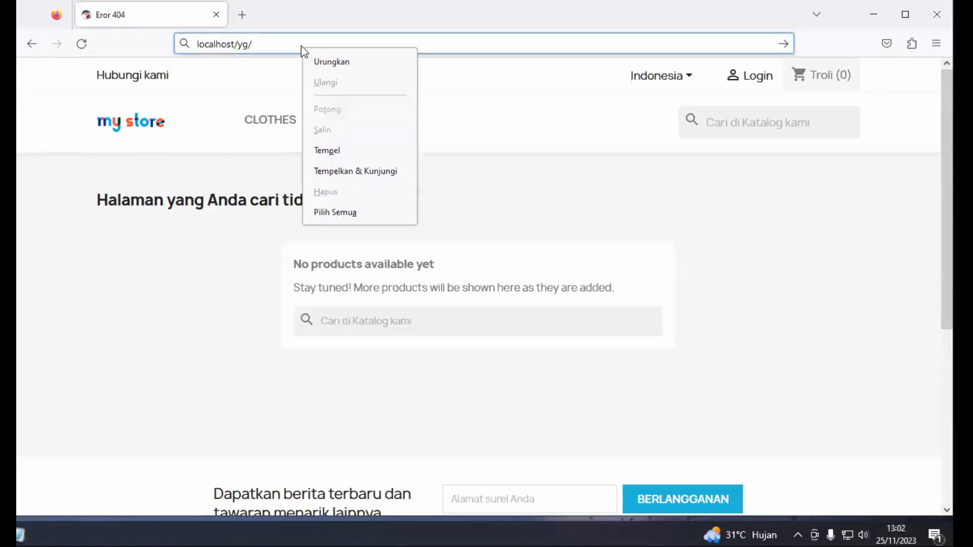
click(332, 151)
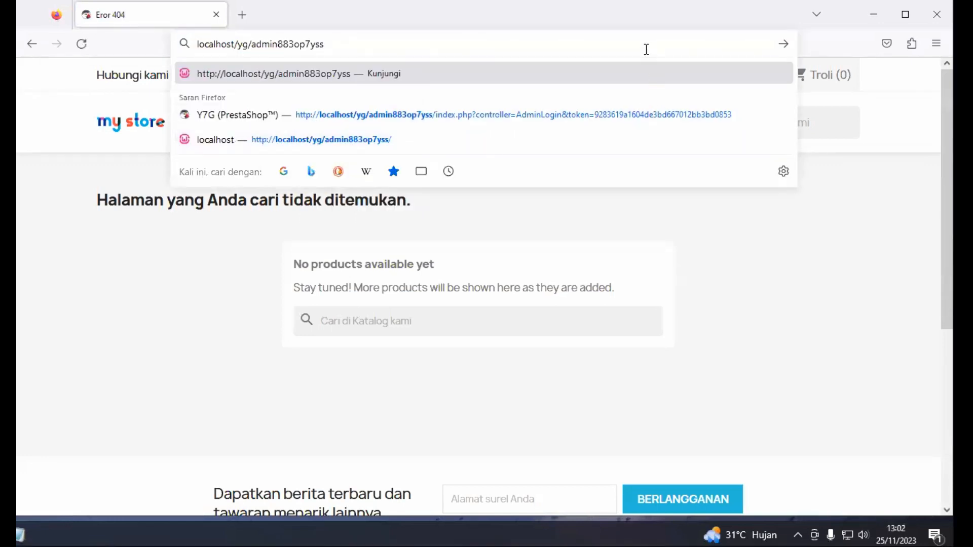
key(Return)
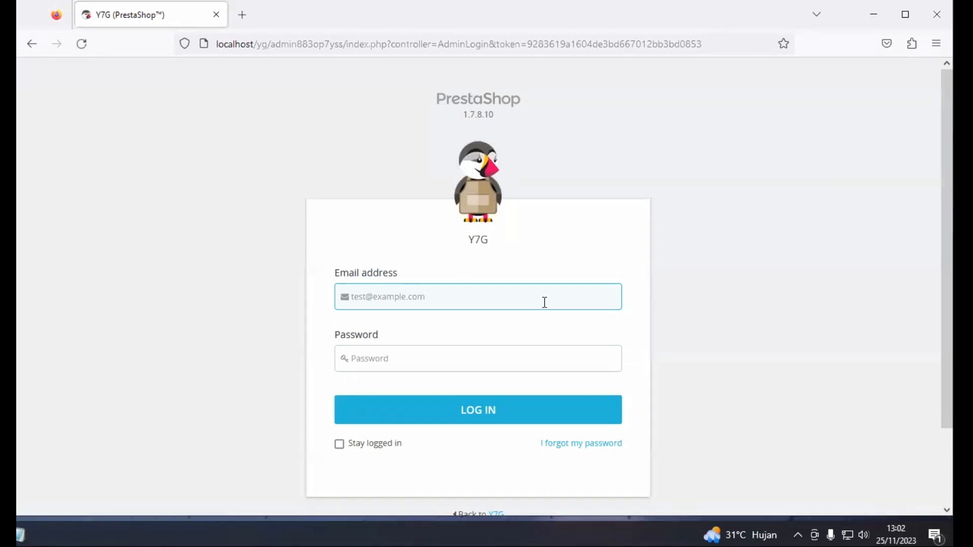
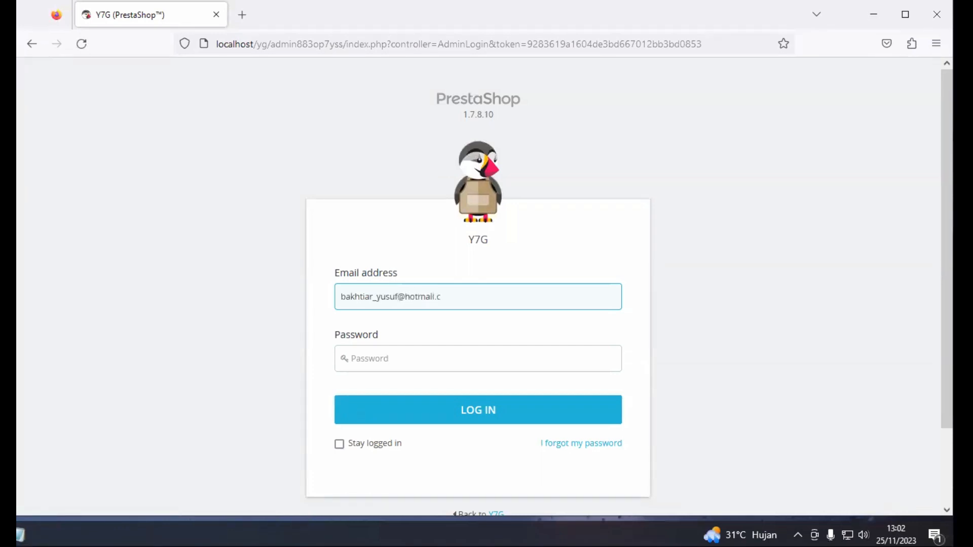
Sign in with the admin e-mail and password, declining Firefox's offer to save the login
key(Tab)
text(••)
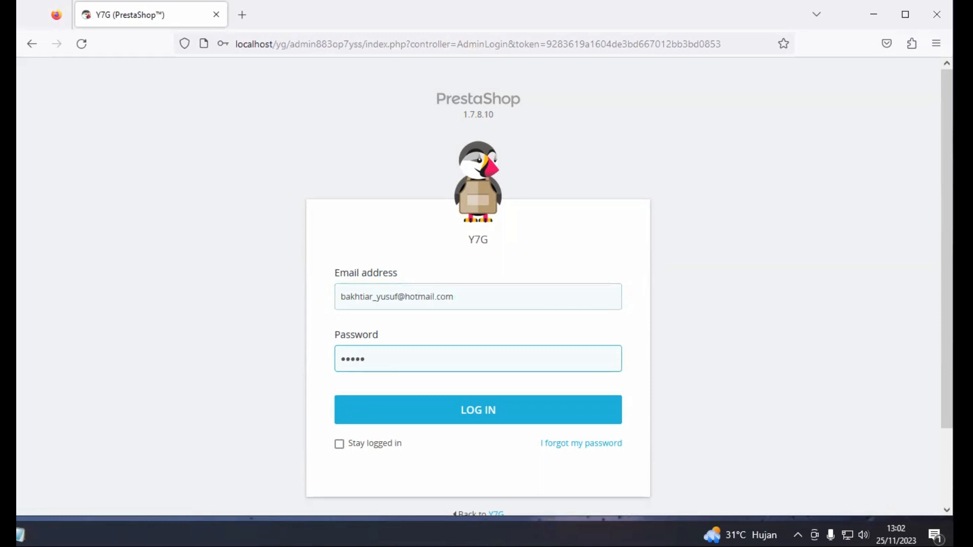
text(•••••••••)
key(Return)
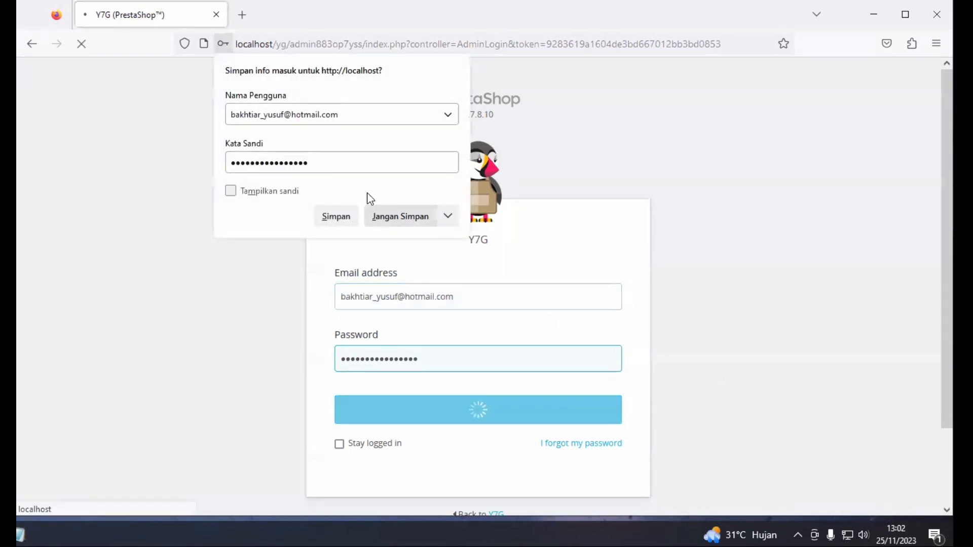
click(394, 212)
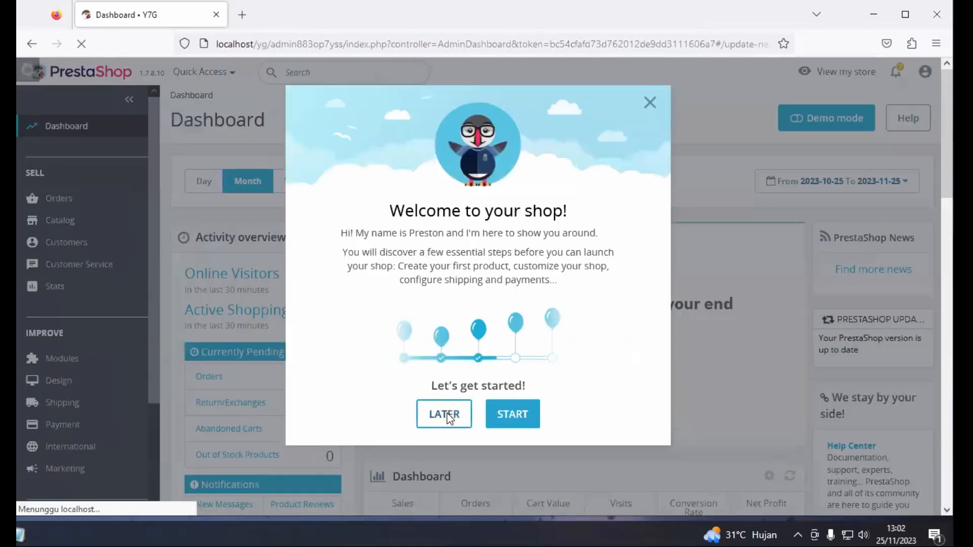
Postpone the welcome tour, open the storefront in a new tab, then return to the Dashboard
click(445, 413)
scroll(479, 344, down, 2)
scroll(479, 344, up, 1)
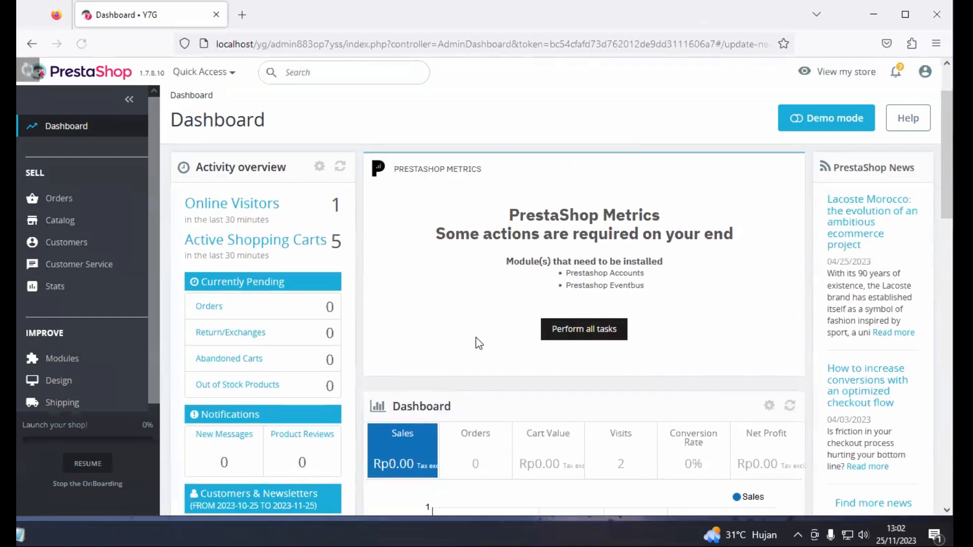
scroll(477, 340, up, 1)
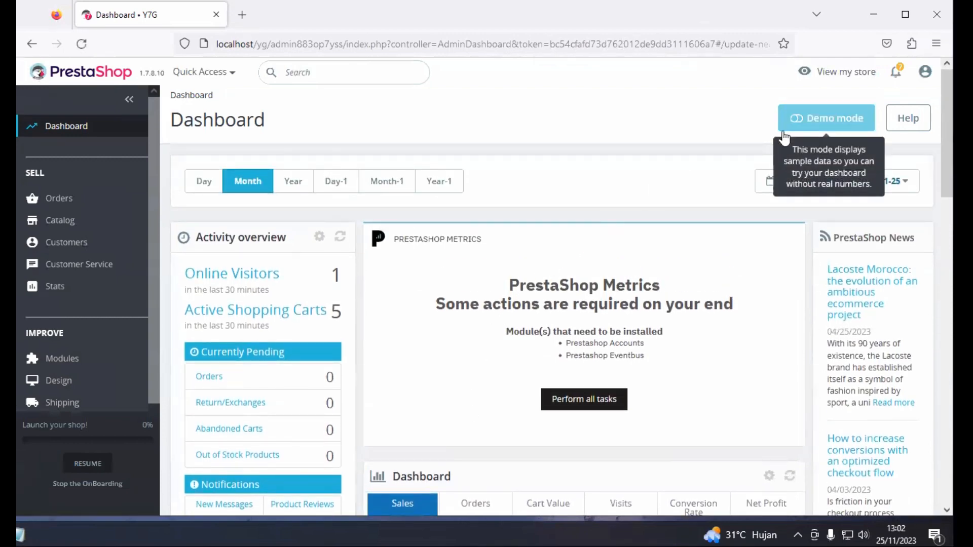
click(842, 72)
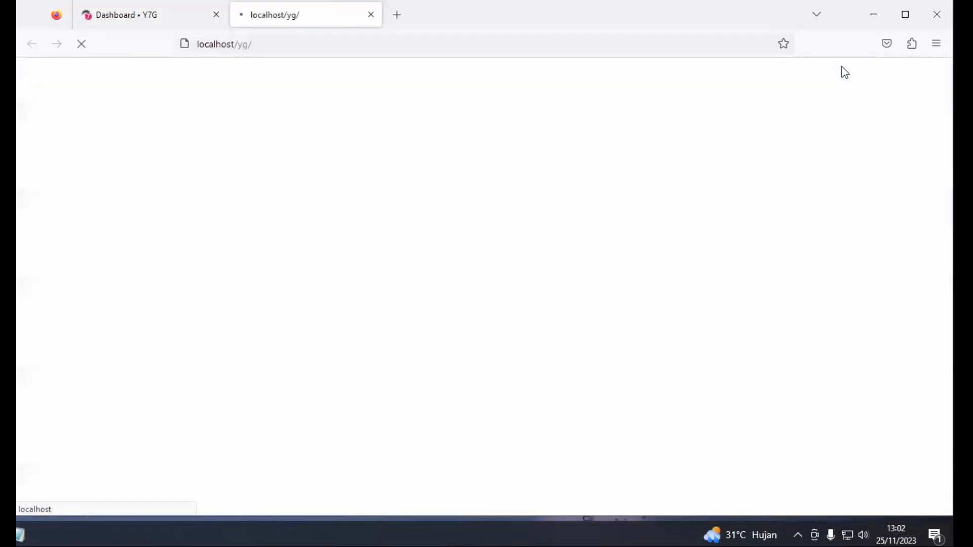
click(151, 21)
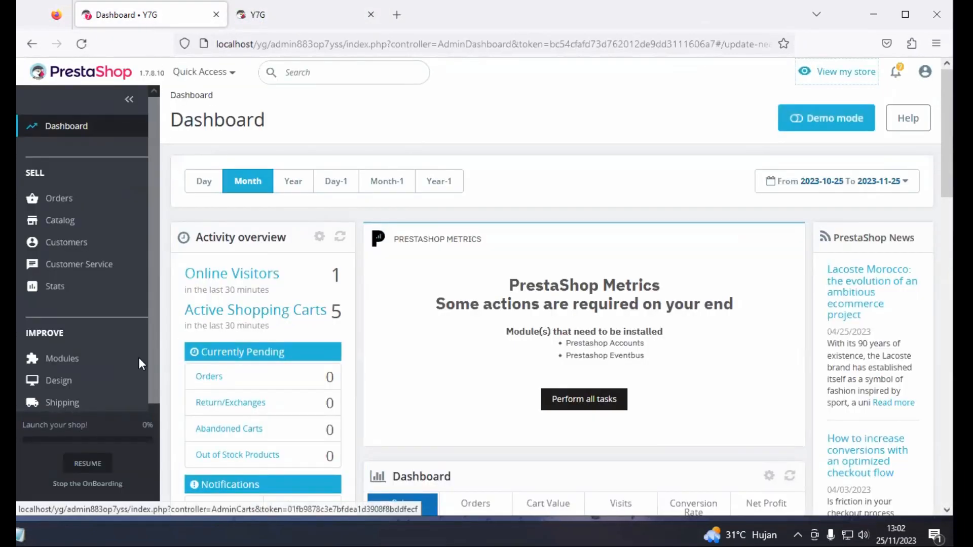
Browse the Dashboard activity overview and the sidebar menu
scroll(119, 373, down, 3)
scroll(120, 377, up, 3)
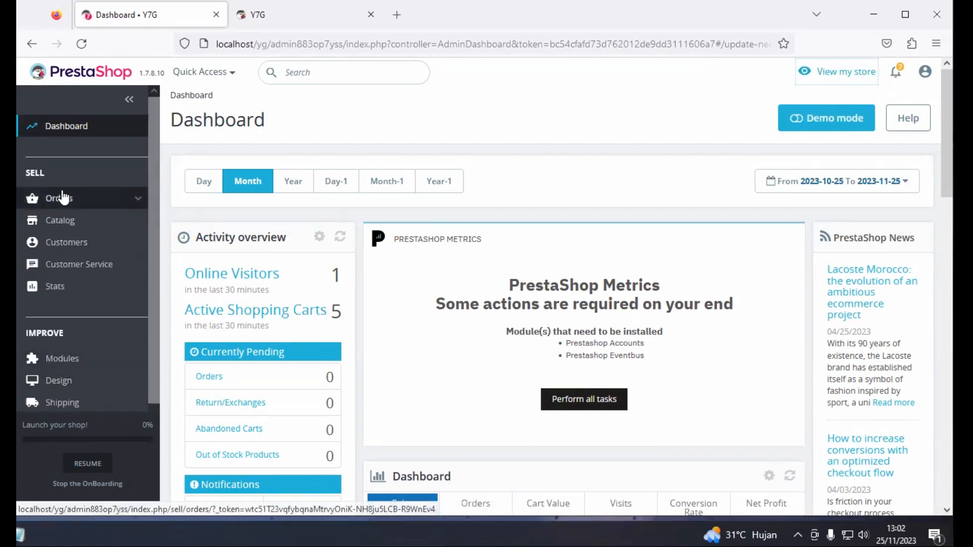
mouse_move(64, 198)
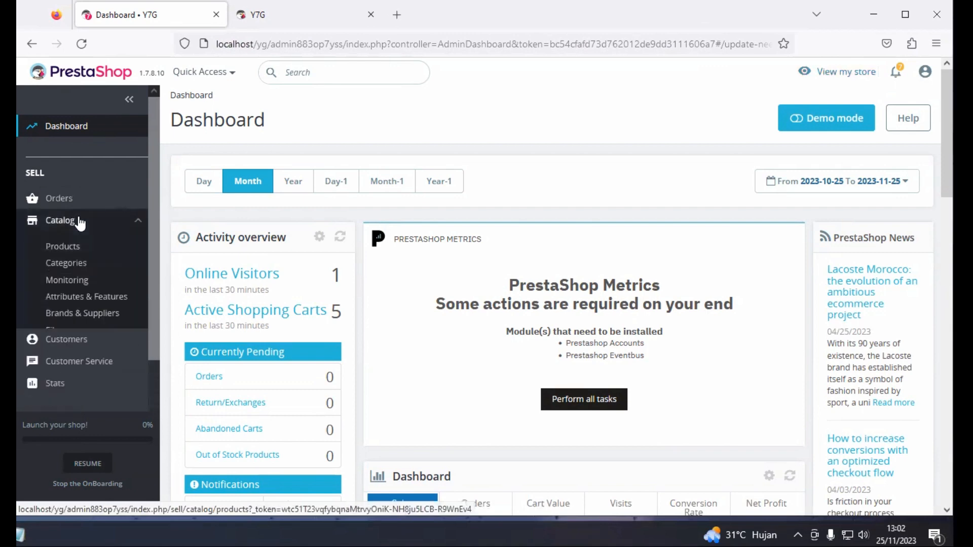
scroll(278, 295, down, 3)
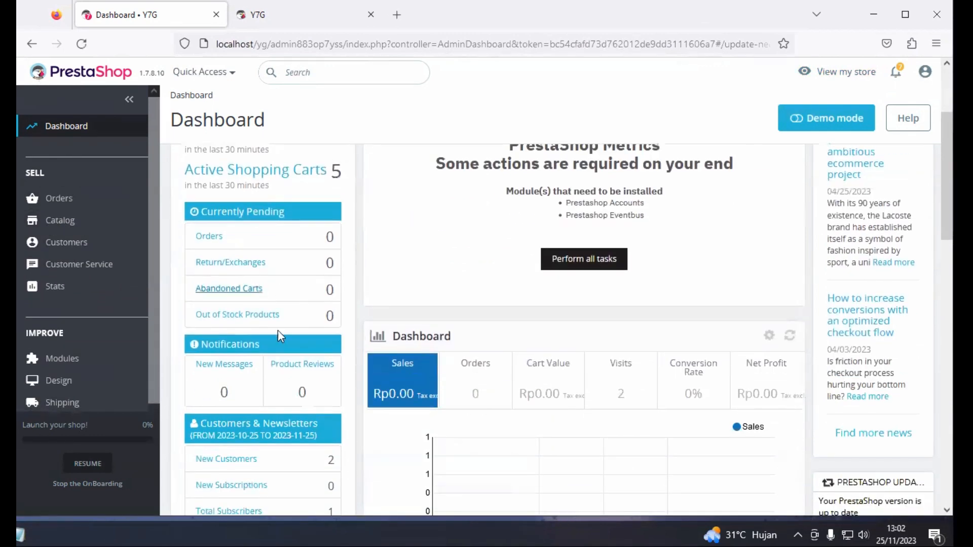
scroll(292, 366, up, 3)
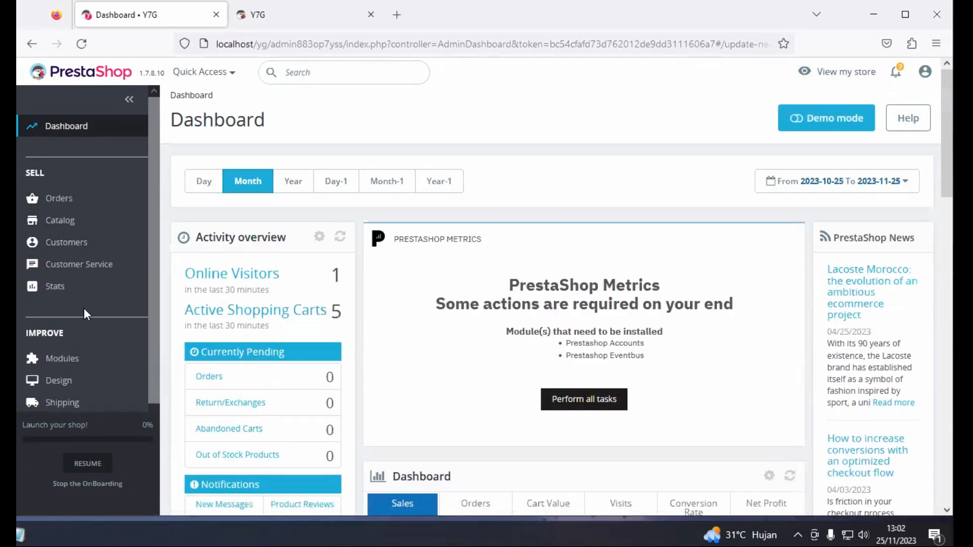
scroll(65, 326, down, 3)
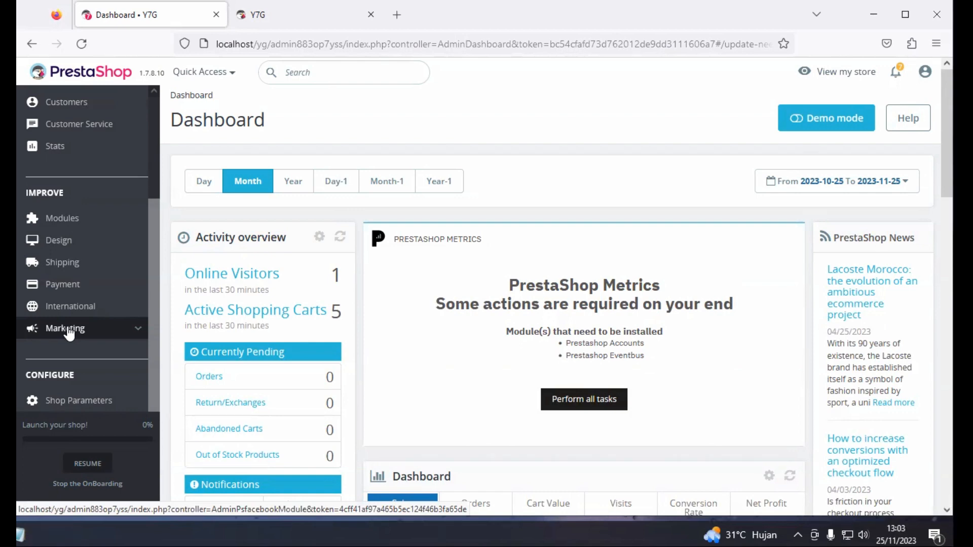
scroll(69, 332, up, 3)
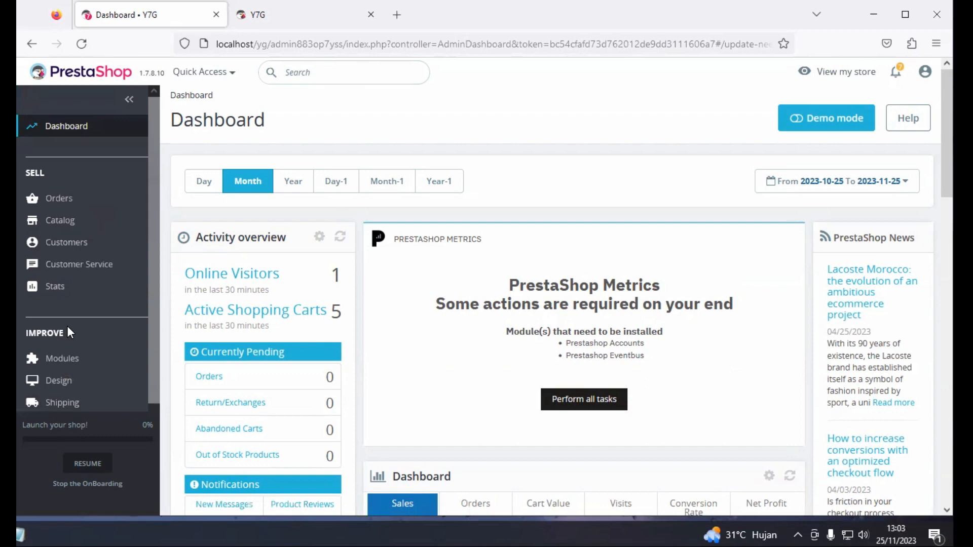
scroll(67, 327, down, 3)
scroll(67, 327, up, 3)
scroll(67, 326, down, 2)
scroll(67, 326, down, 1)
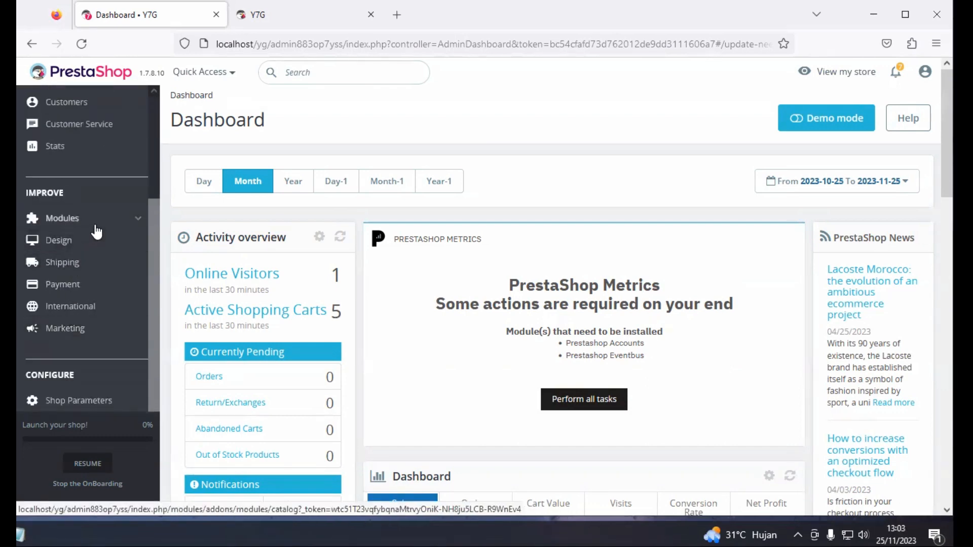
scroll(99, 231, up, 3)
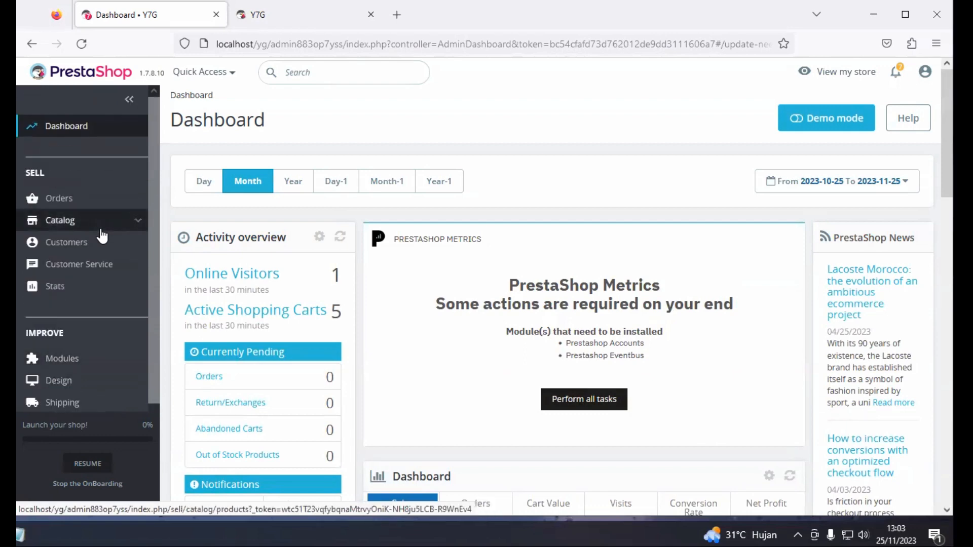
scroll(101, 236, down, 3)
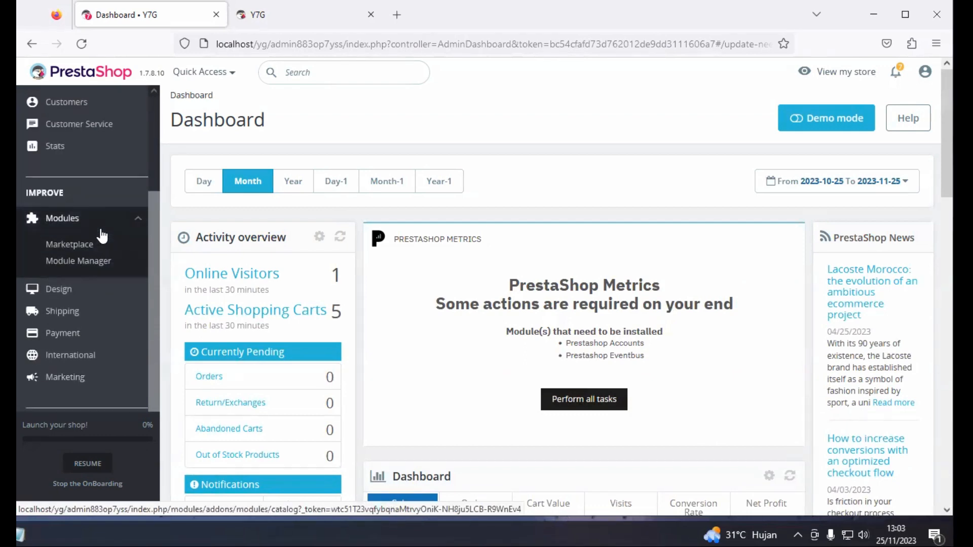
mouse_move(95, 249)
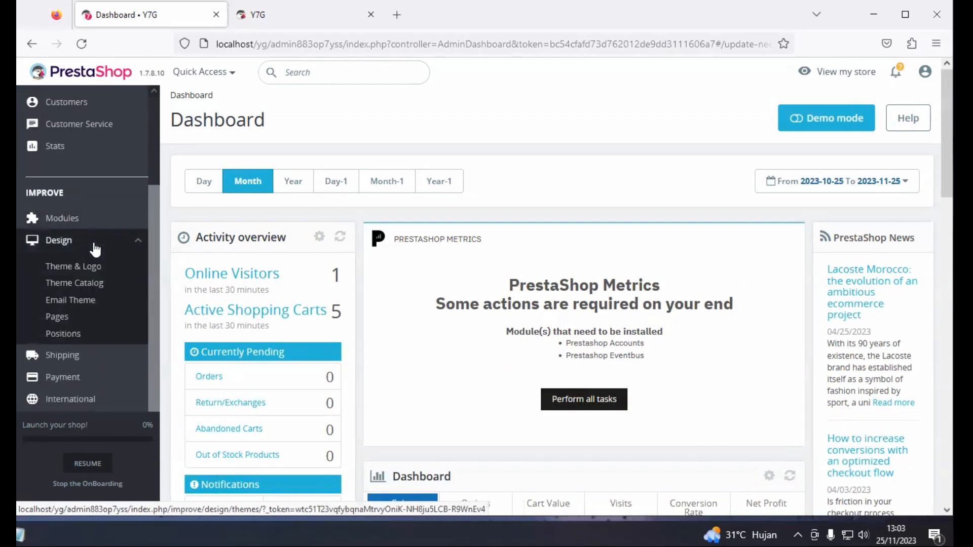